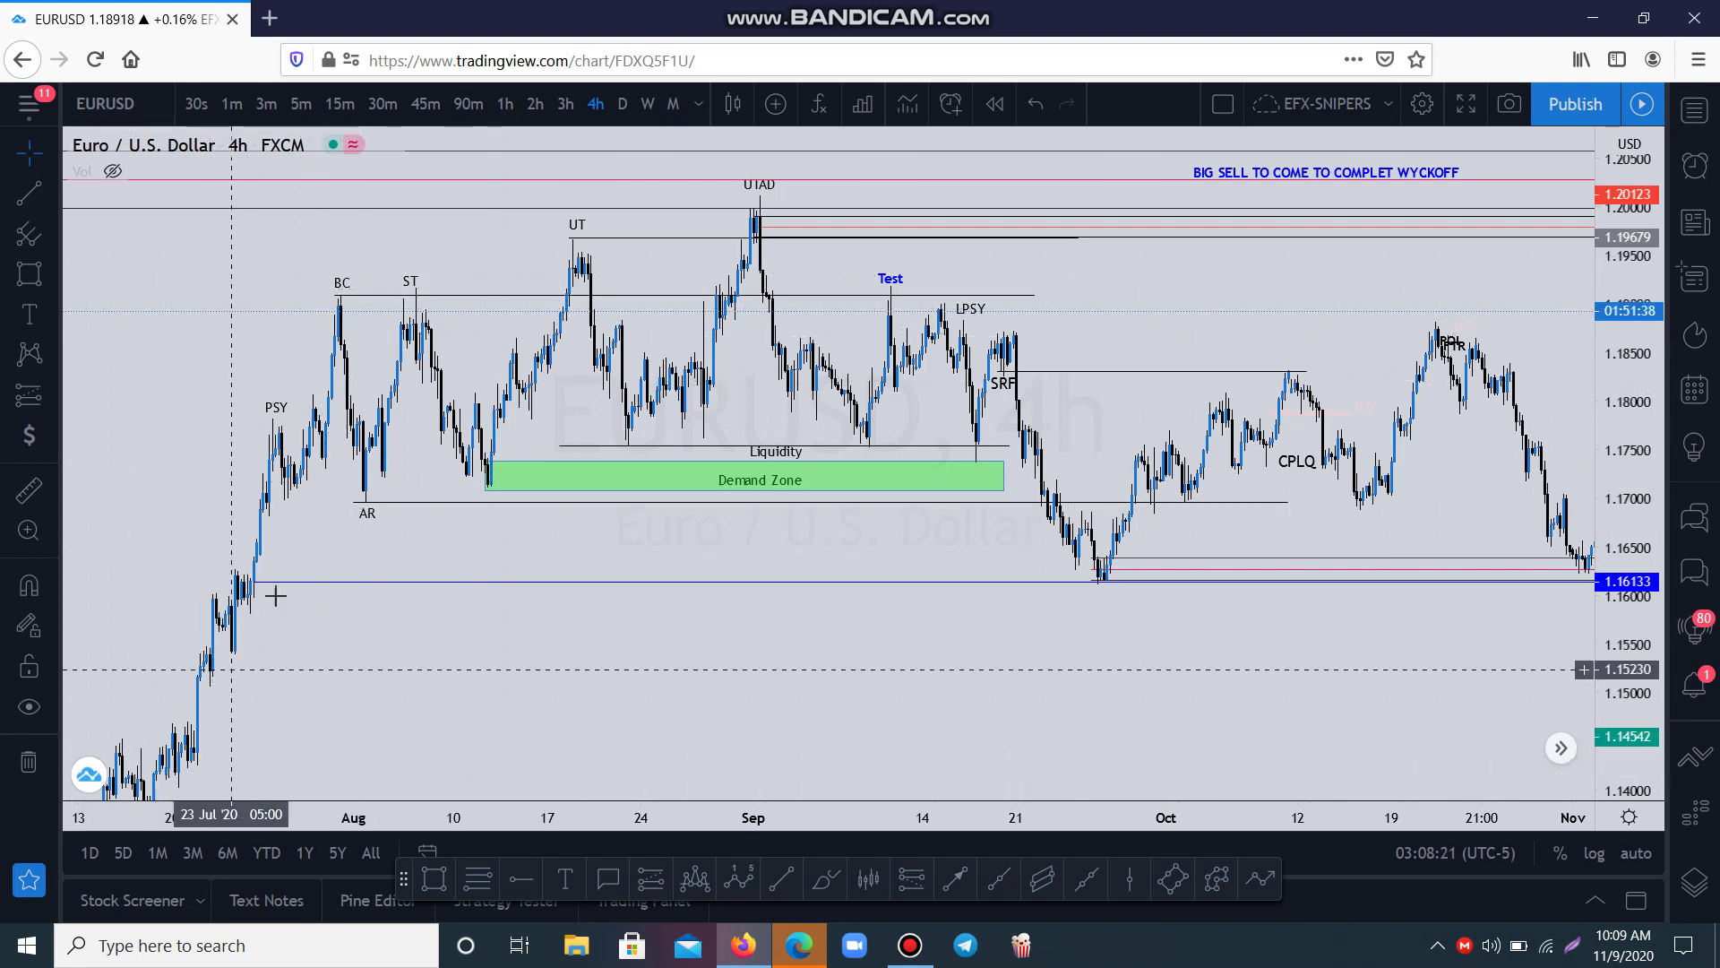
Select the Arrow tool on the bottom drawing toolbar
{"action": "left_click", "coordinate": [955, 881]}
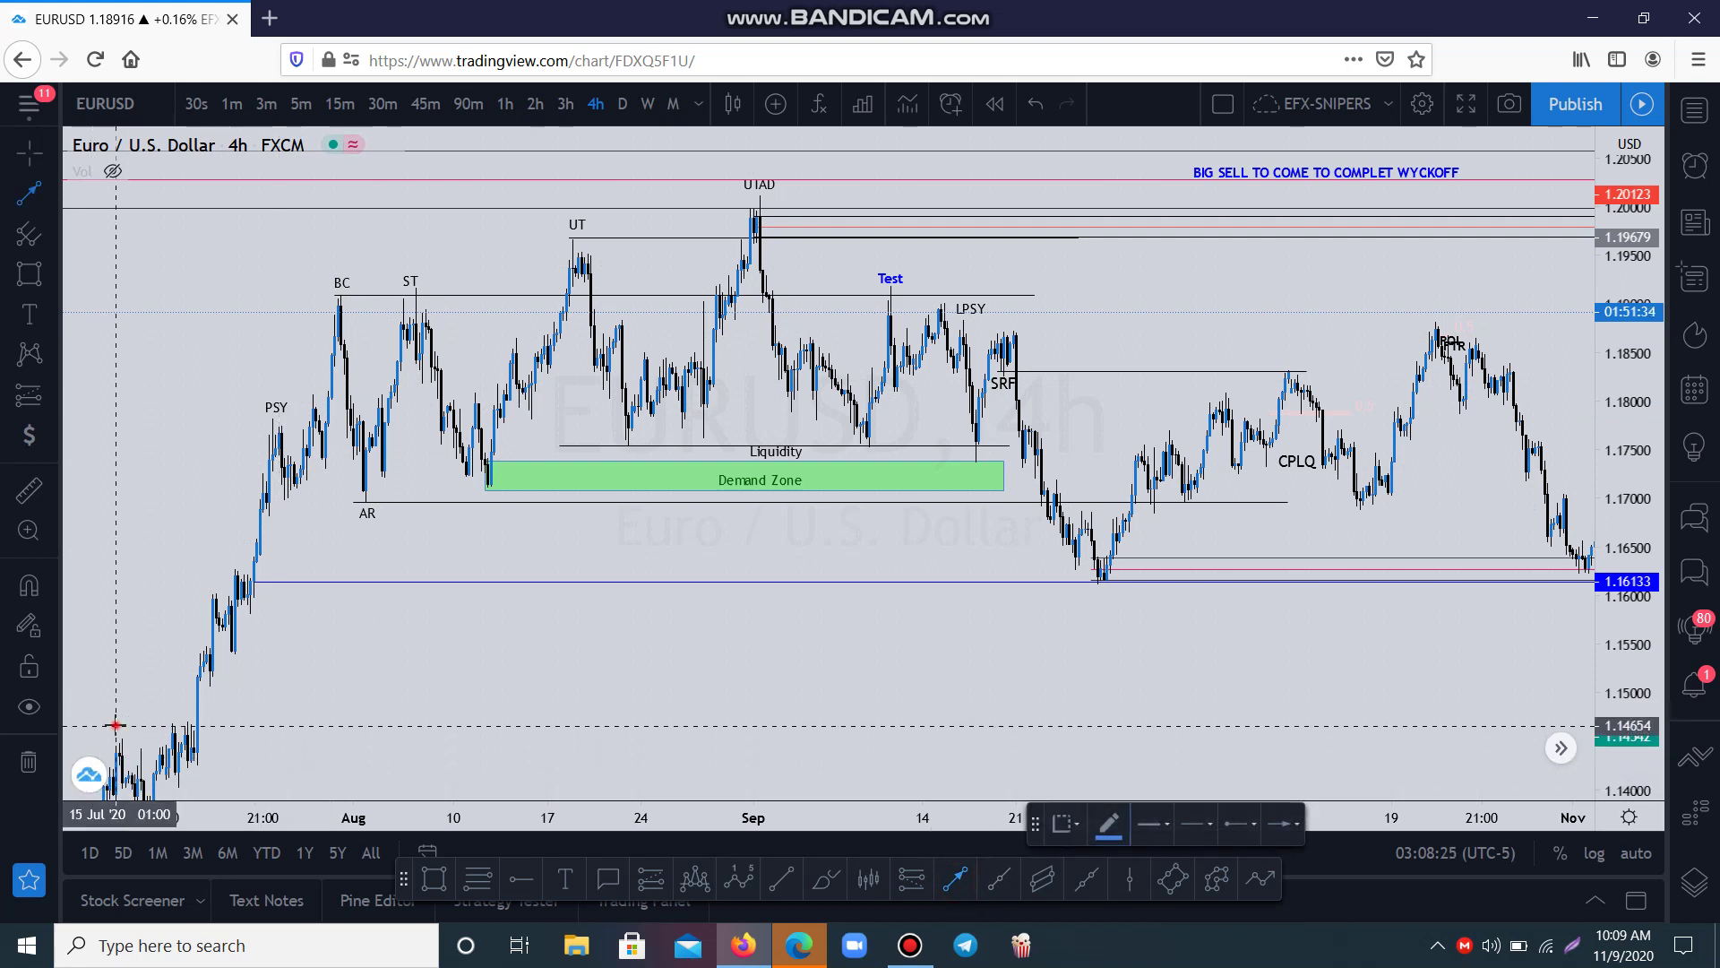
Draw a blue arrow from the mid-July low up to about 1.1804, just left of PSY
{"action": "left_click", "coordinate": [116, 725]}
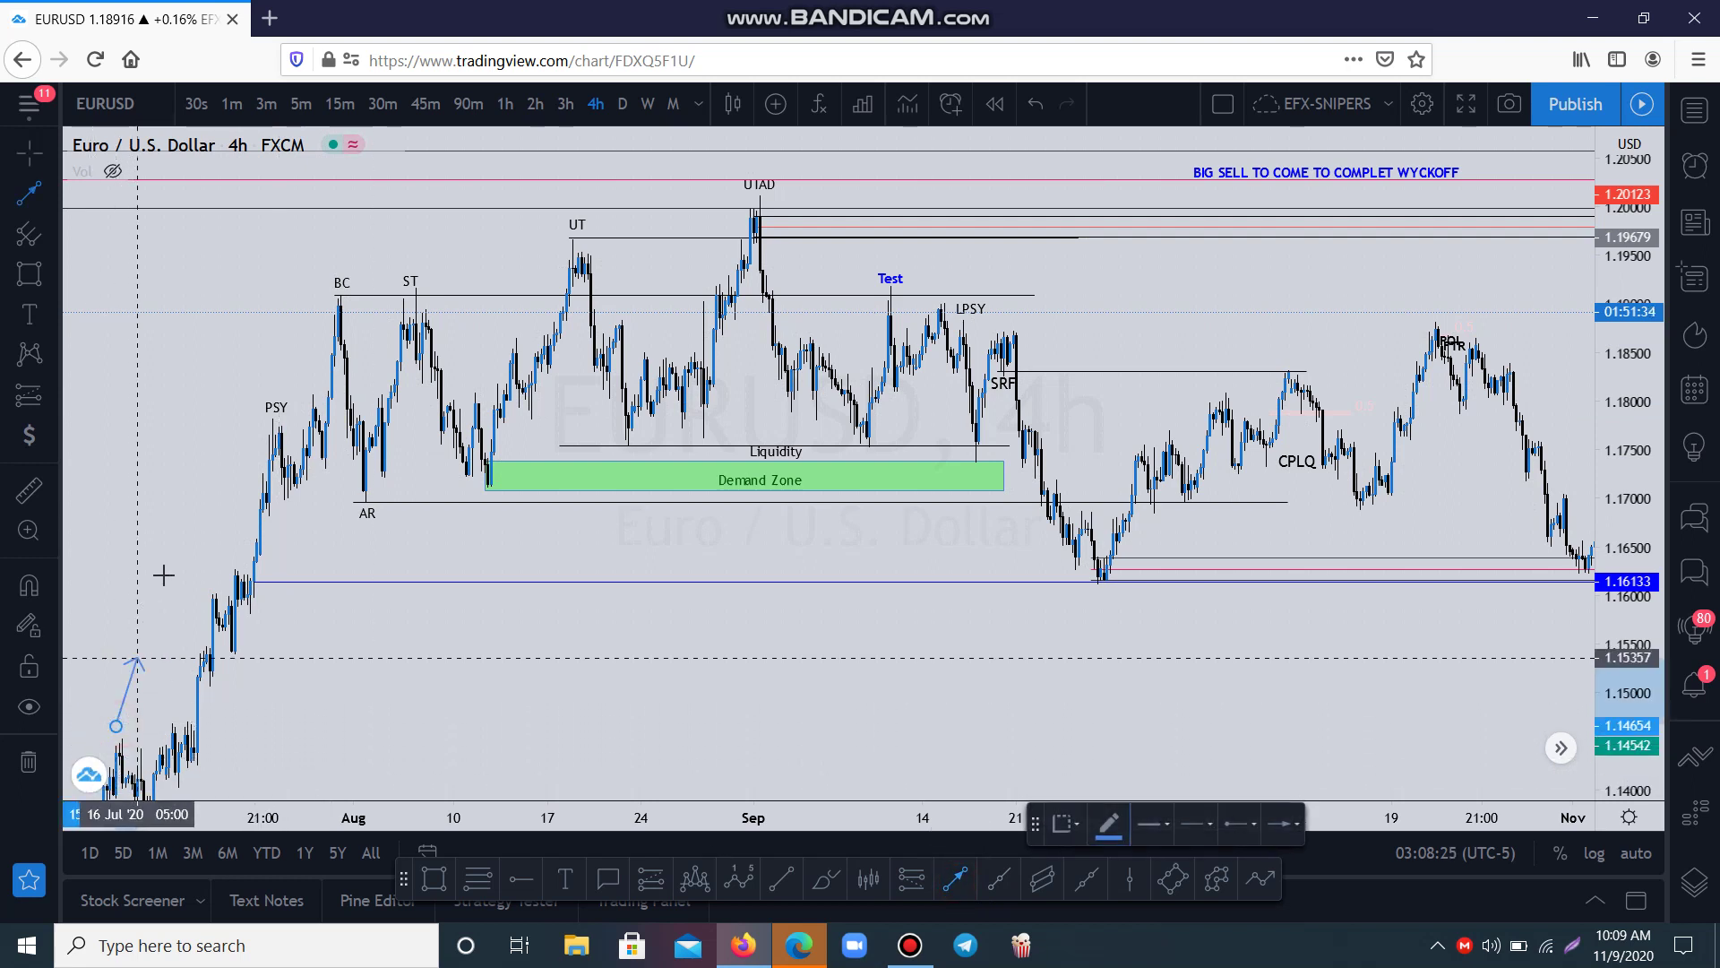
{"action": "left_click", "coordinate": [244, 396]}
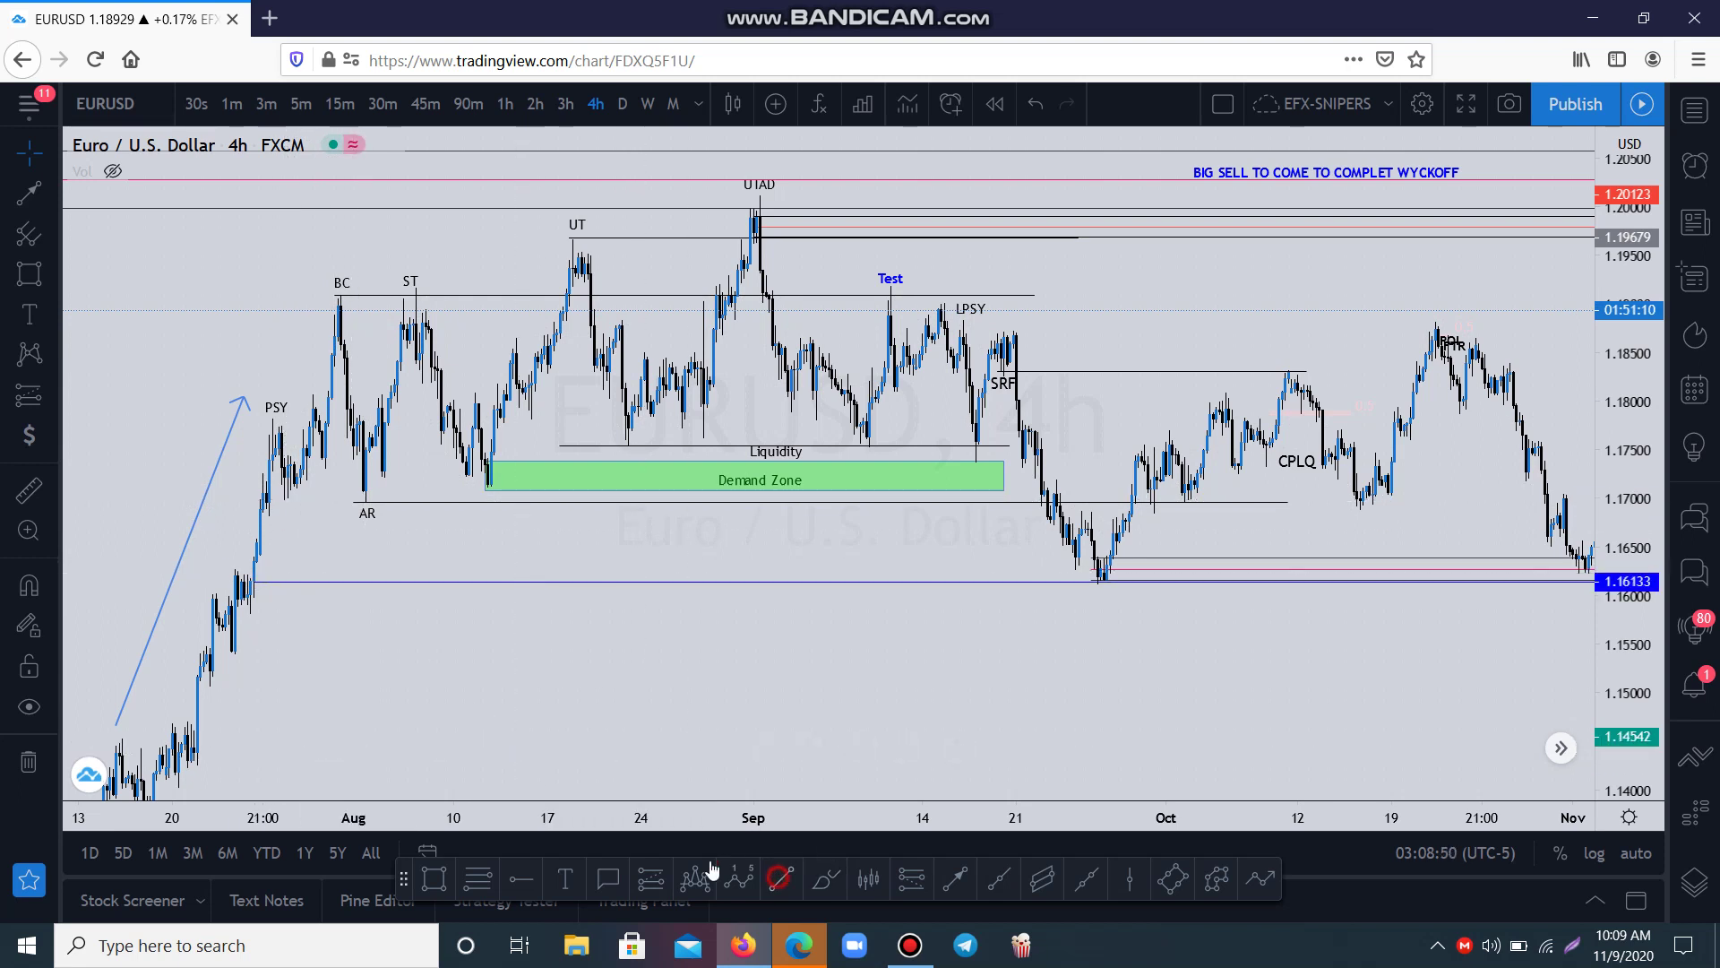
Draw a horizontal line at about 1.1700 from near PSY to the AR low at 1.17005
{"action": "left_click", "coordinate": [780, 878]}
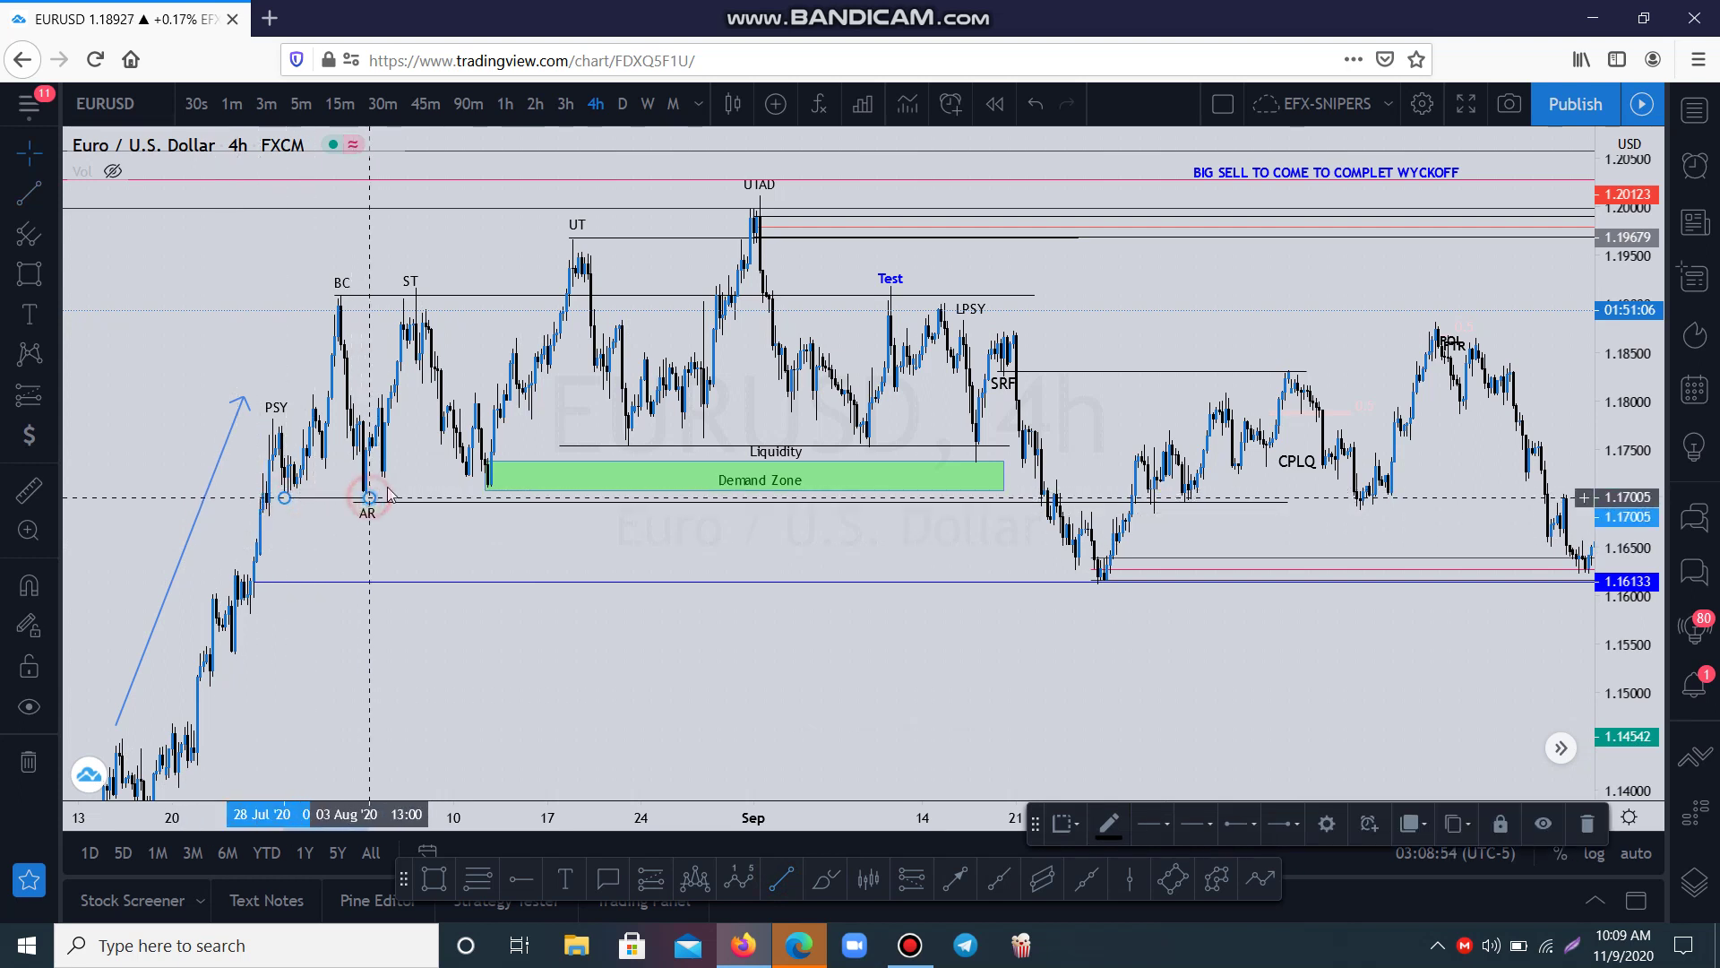
{"action": "left_click", "coordinate": [371, 494]}
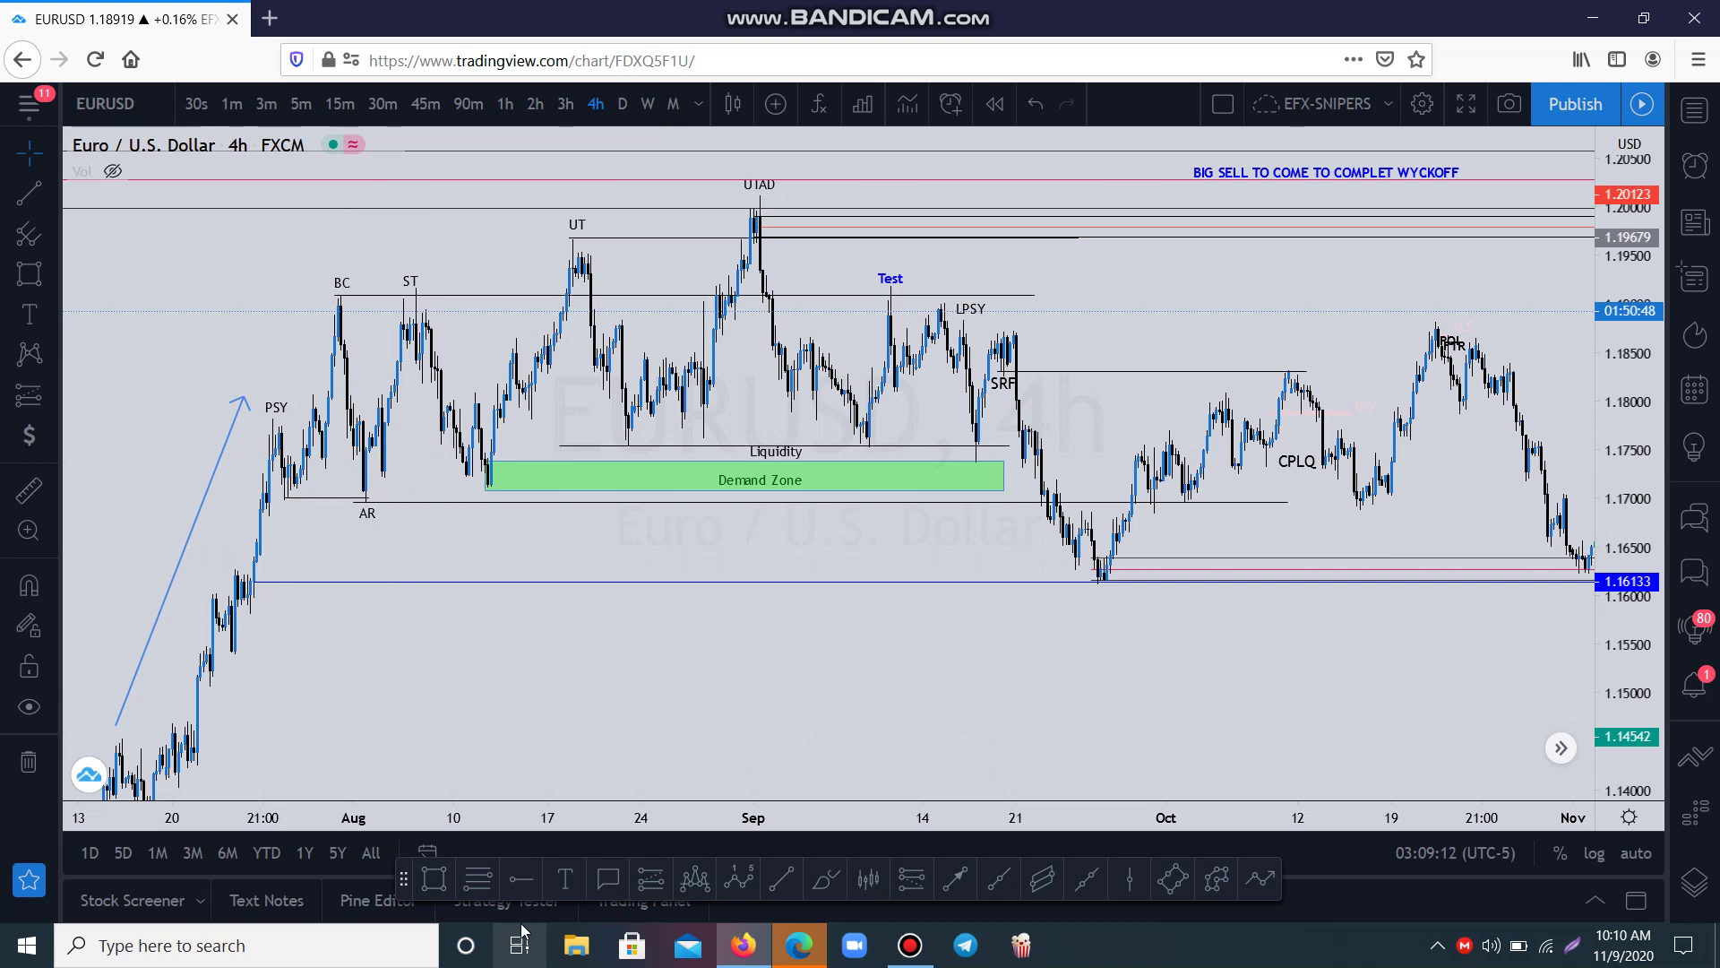
{"action": "left_click", "coordinate": [929, 881]}
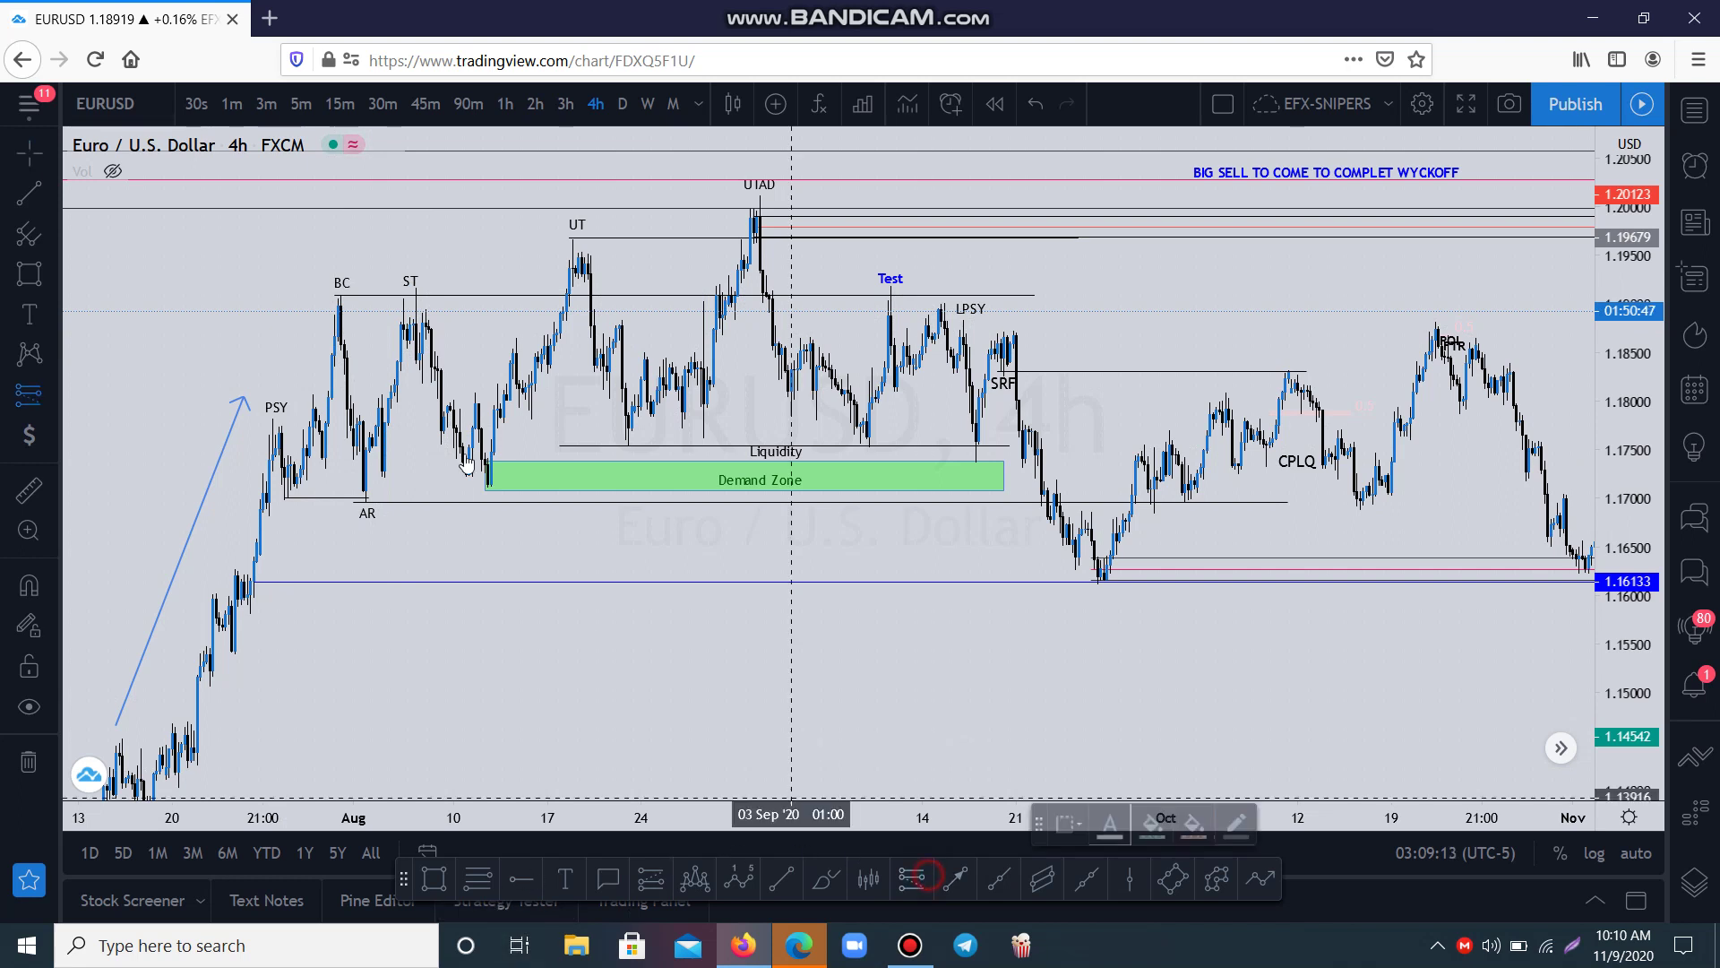
{"action": "left_click", "coordinate": [338, 318]}
{"action": "left_click_drag", "start_coordinate": [339, 170], "coordinate": [335, 282]}
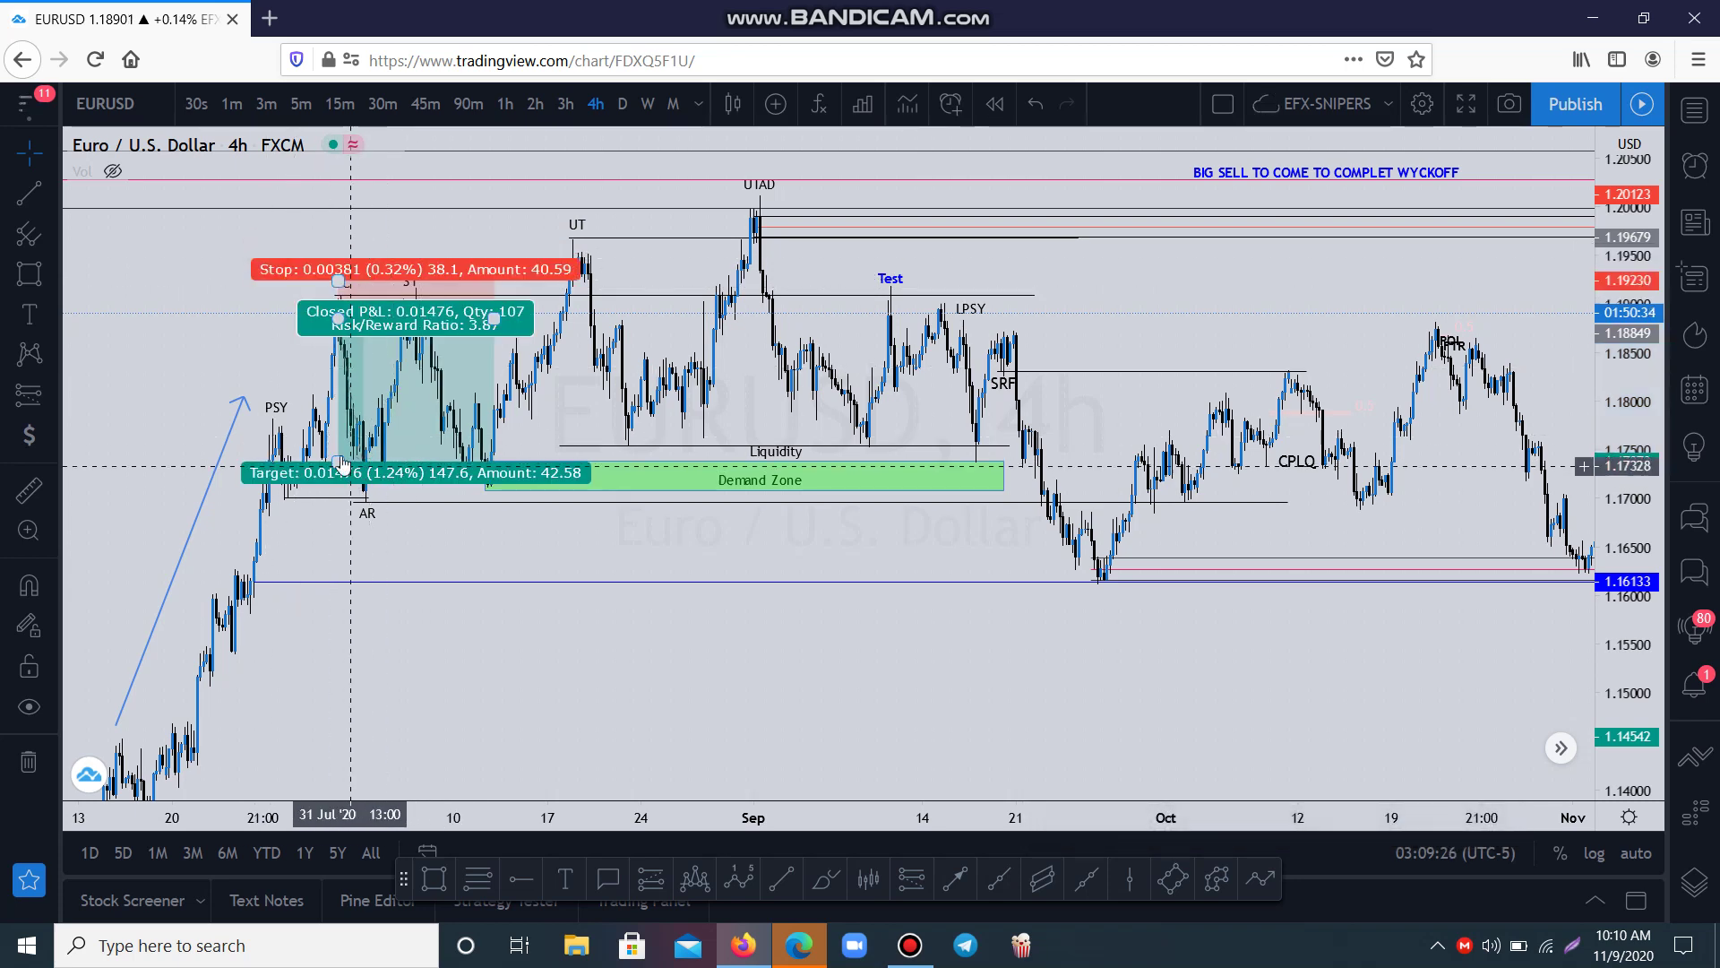
{"action": "left_click_drag", "start_coordinate": [335, 458], "coordinate": [341, 498]}
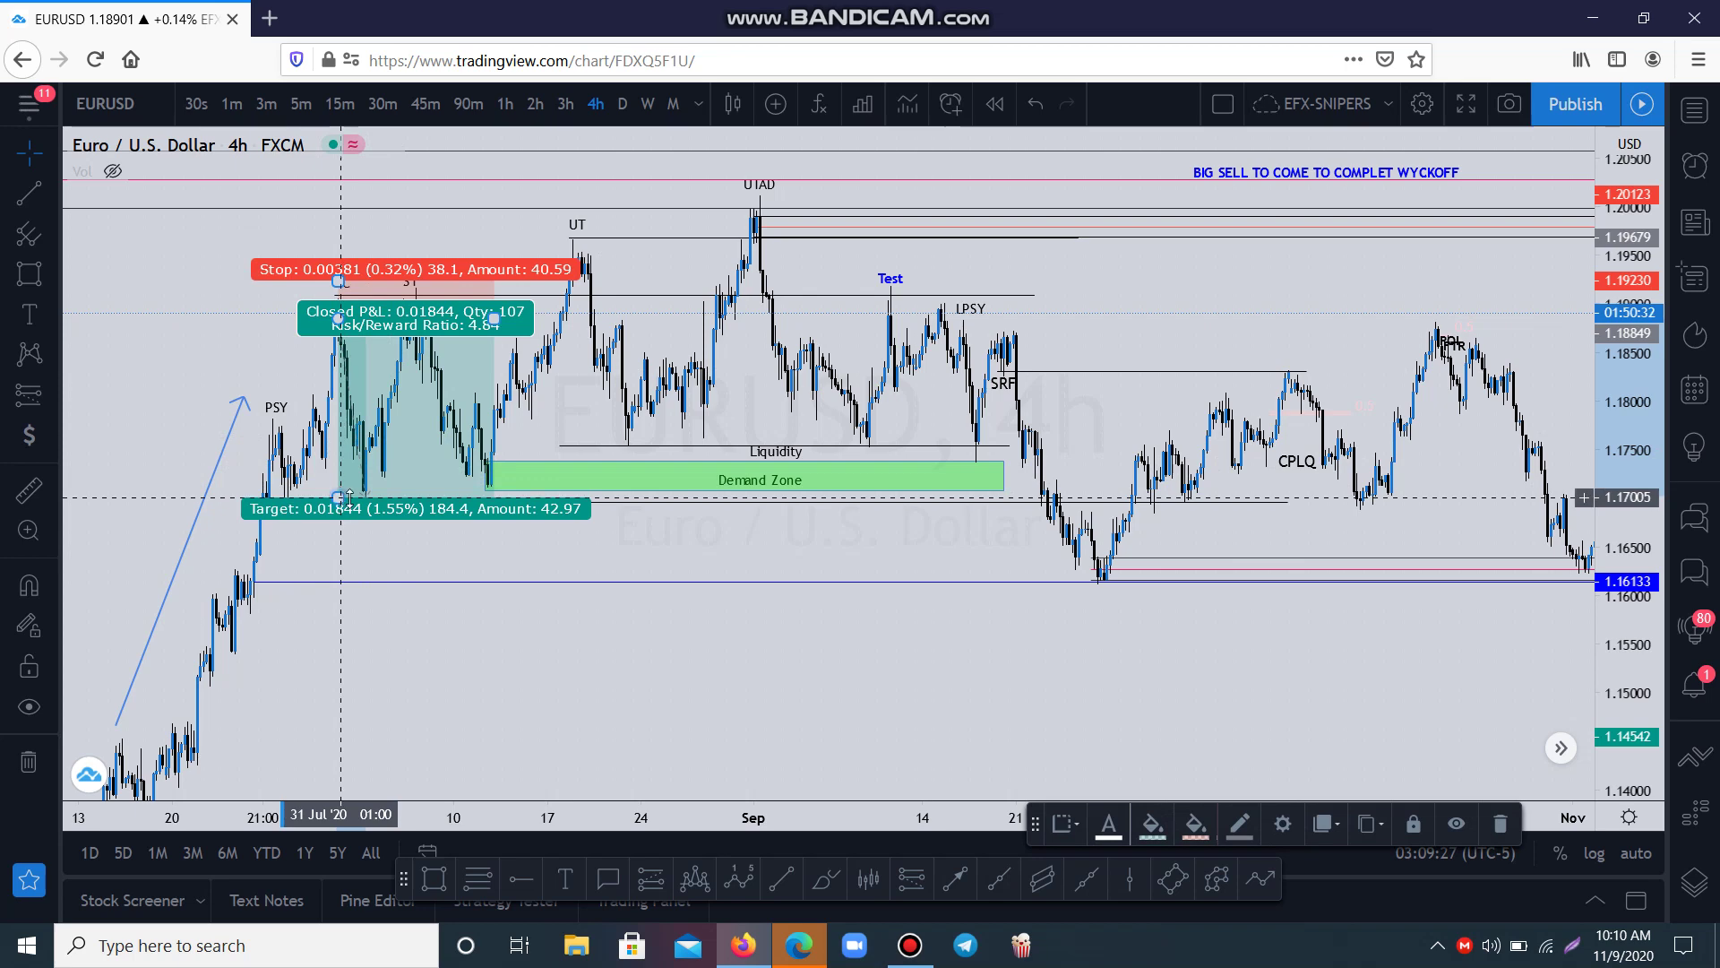
{"action": "left_click", "coordinate": [1503, 824]}
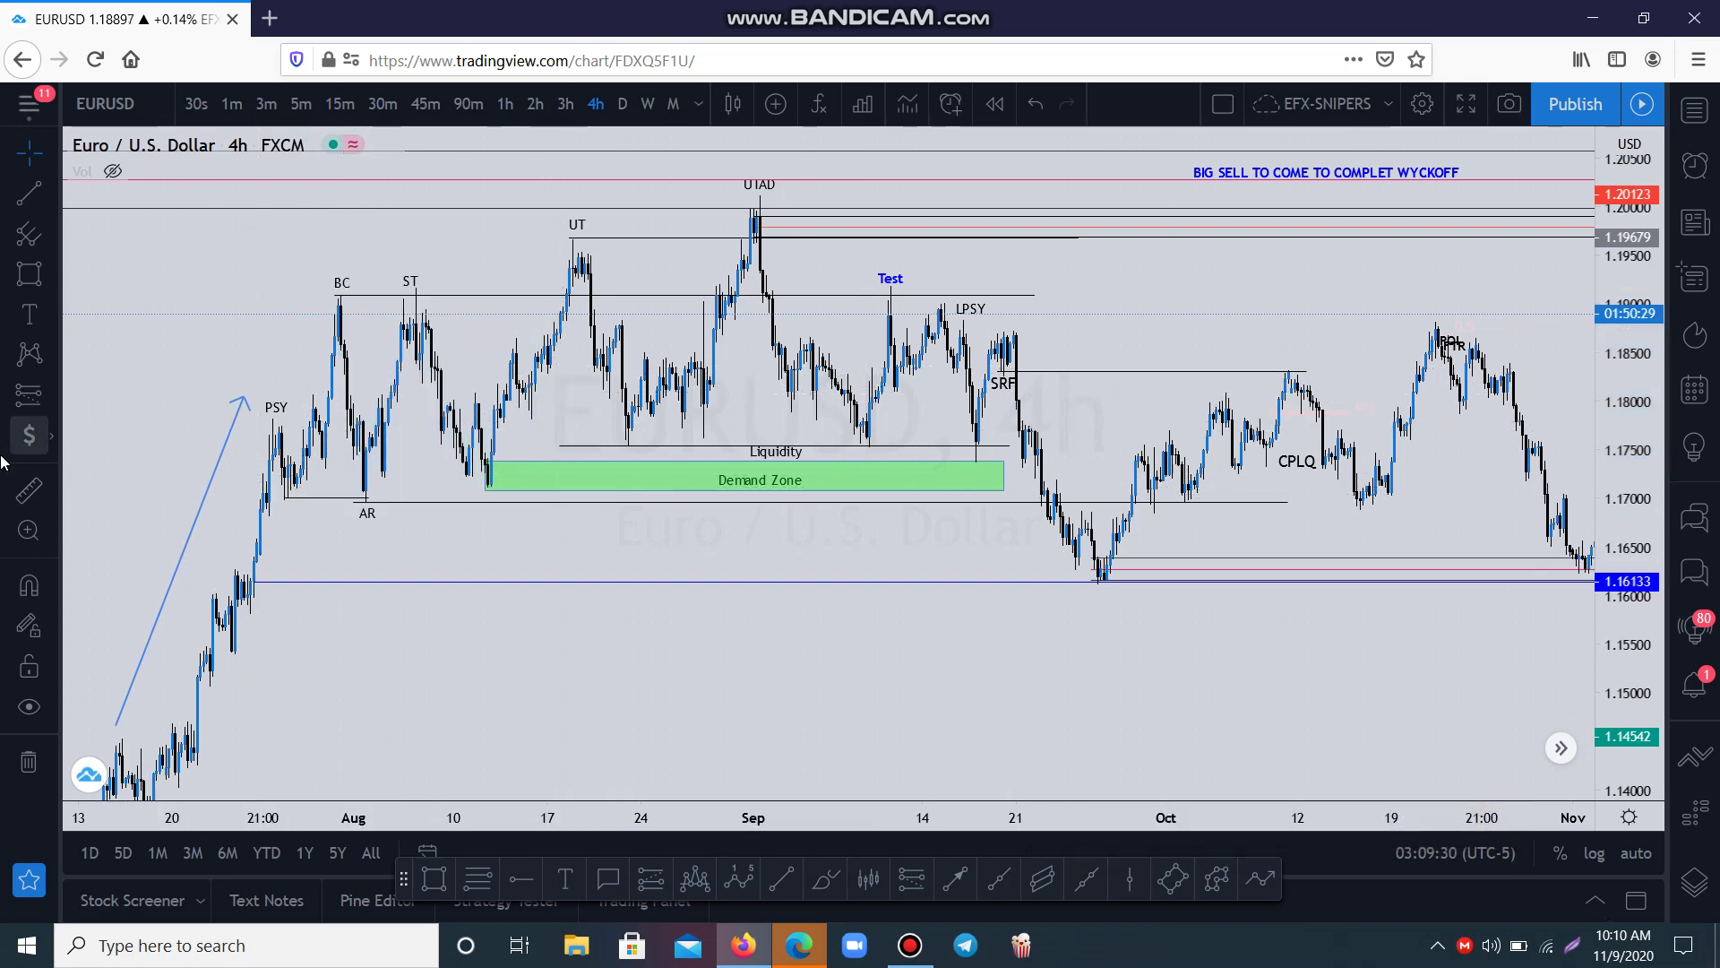
{"action": "left_click", "coordinate": [34, 488]}
{"action": "left_click", "coordinate": [420, 291]}
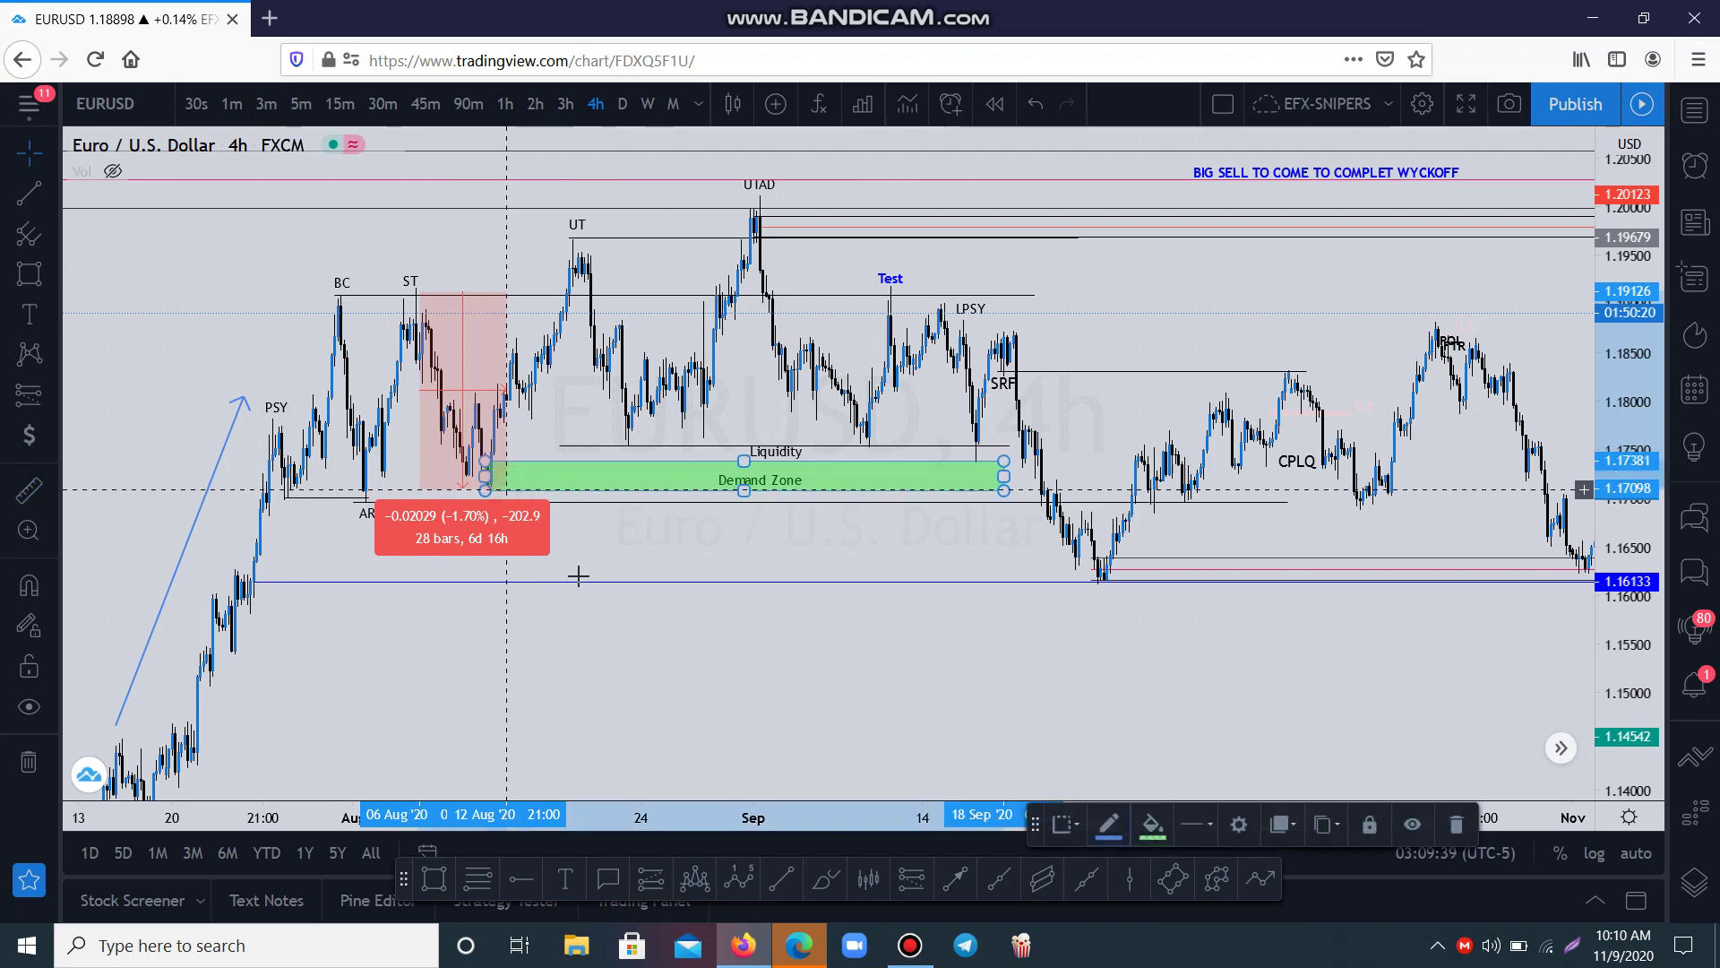
{"action": "left_click", "coordinate": [485, 481]}
{"action": "left_click", "coordinate": [455, 480]}
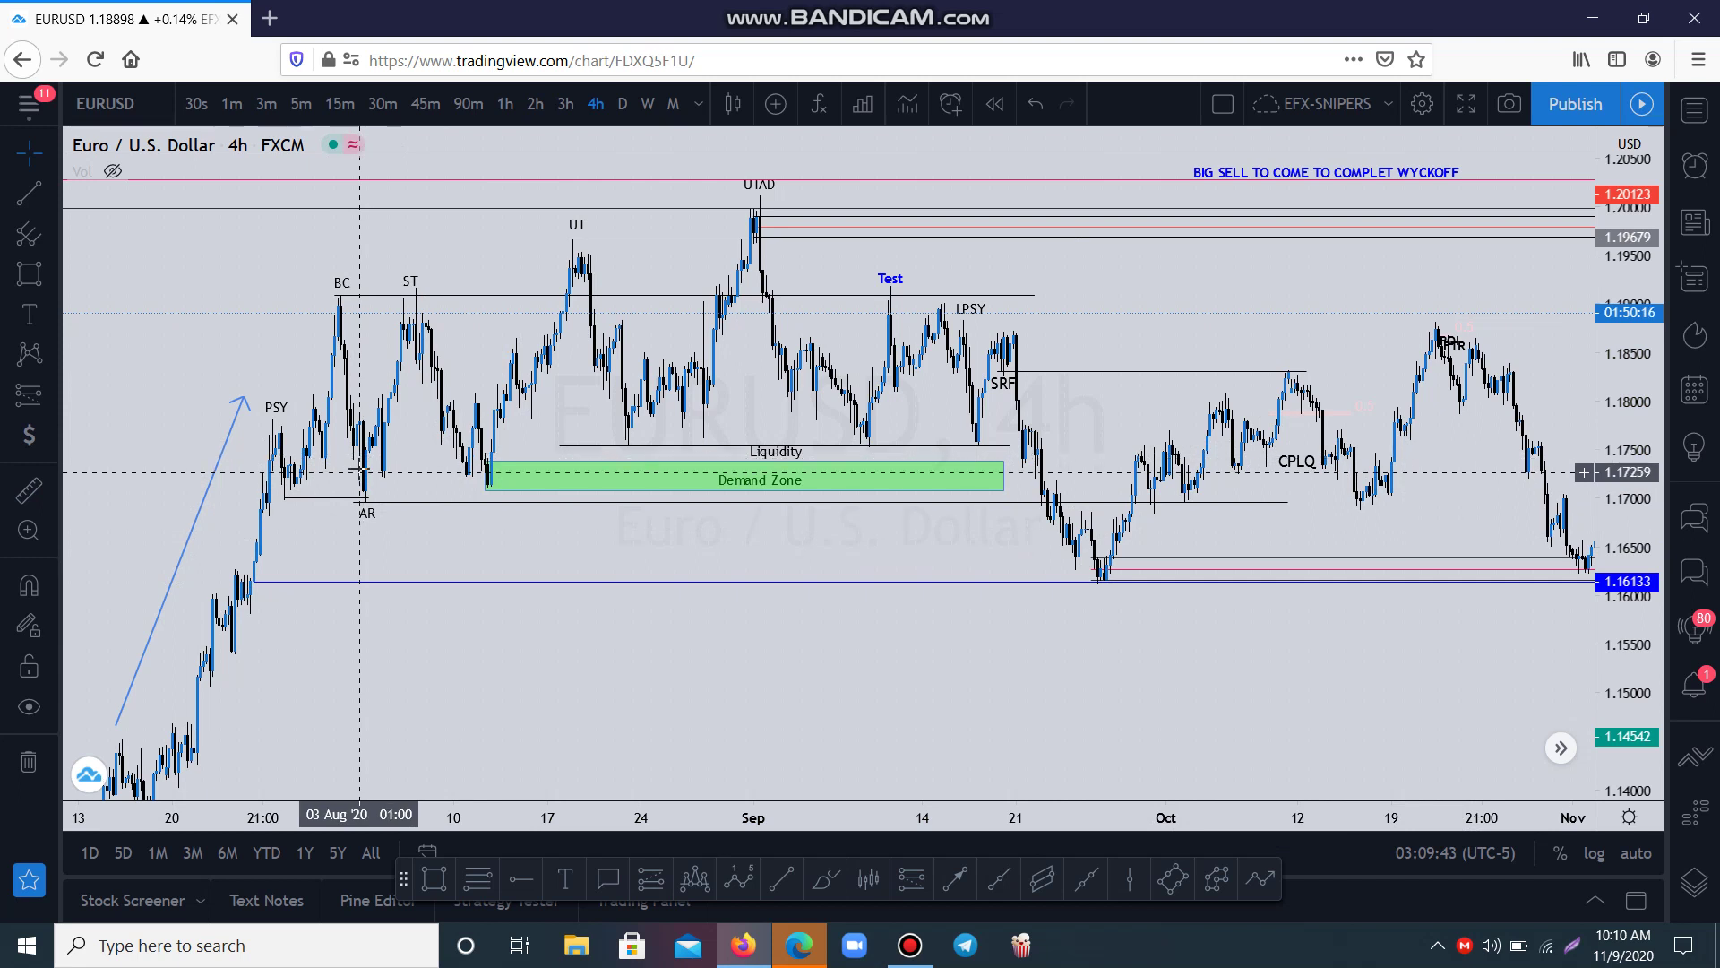
{"action": "left_click", "coordinate": [485, 468]}
{"action": "left_click", "coordinate": [473, 473]}
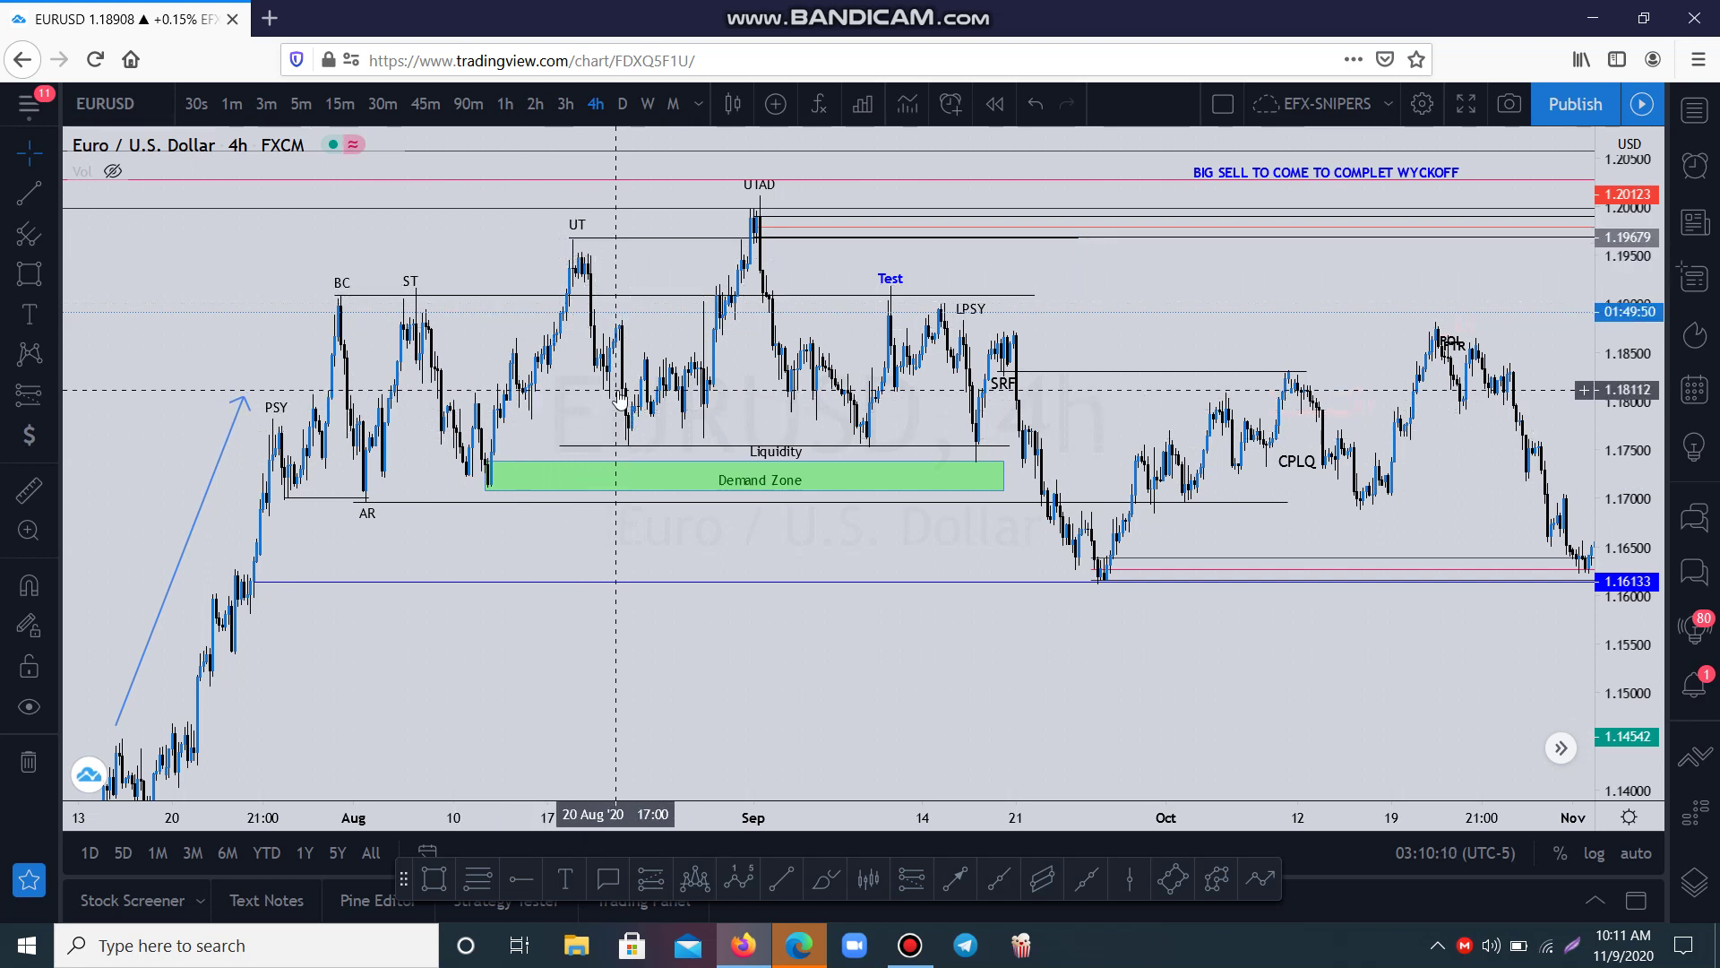
Select the Demand Zone rectangle and switch the chart to the 1W interval
{"action": "left_click", "coordinate": [488, 479]}
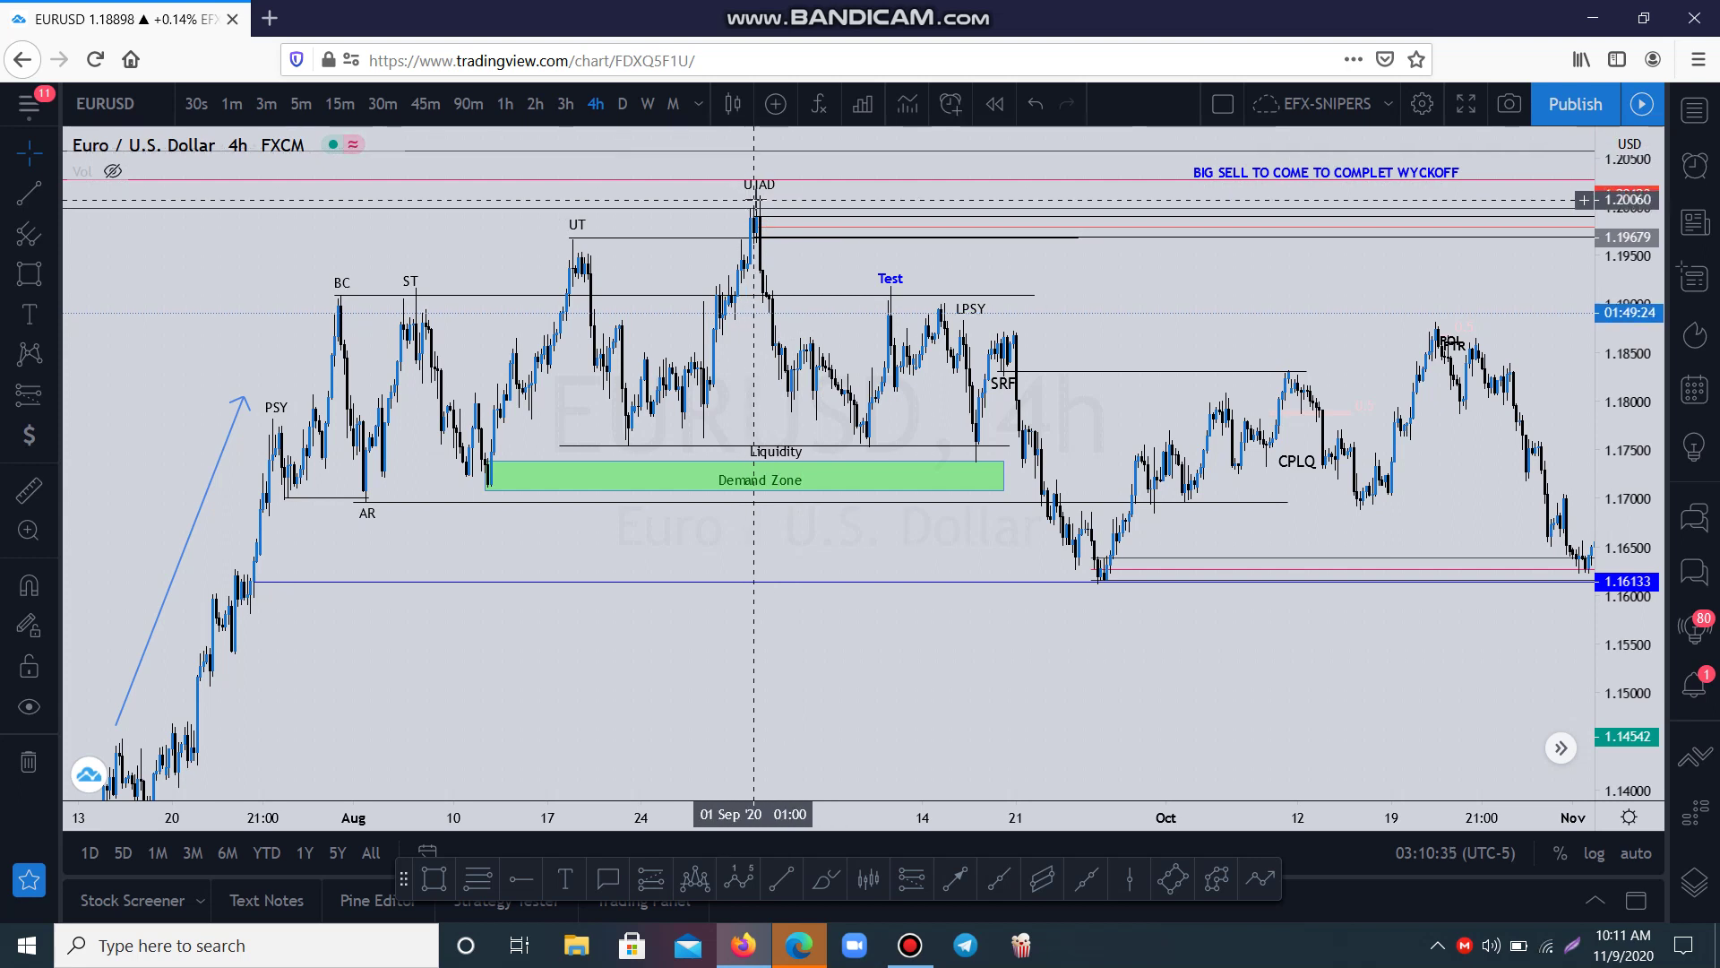
{"action": "left_click", "coordinate": [650, 105]}
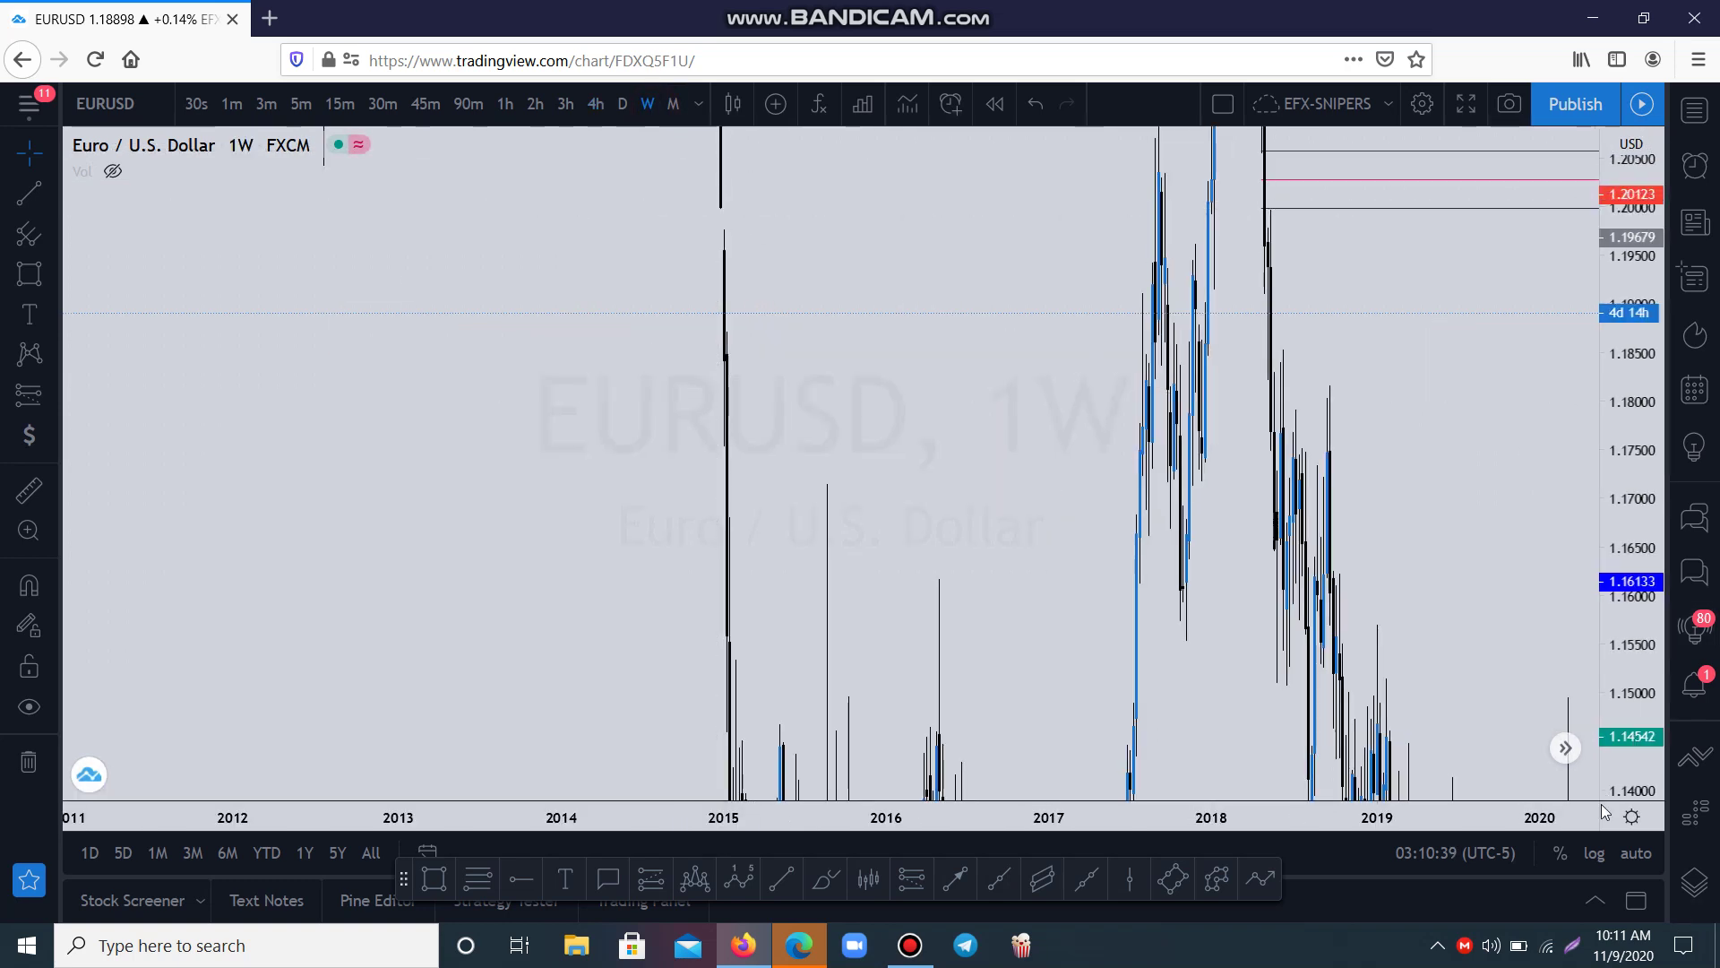
Auto-scale and pan the weekly history, dismiss the XM ad and upgrade prompt, then return to 4h
{"action": "left_click", "coordinate": [1637, 853]}
{"action": "left_click_drag", "start_coordinate": [1227, 640], "coordinate": [806, 578]}
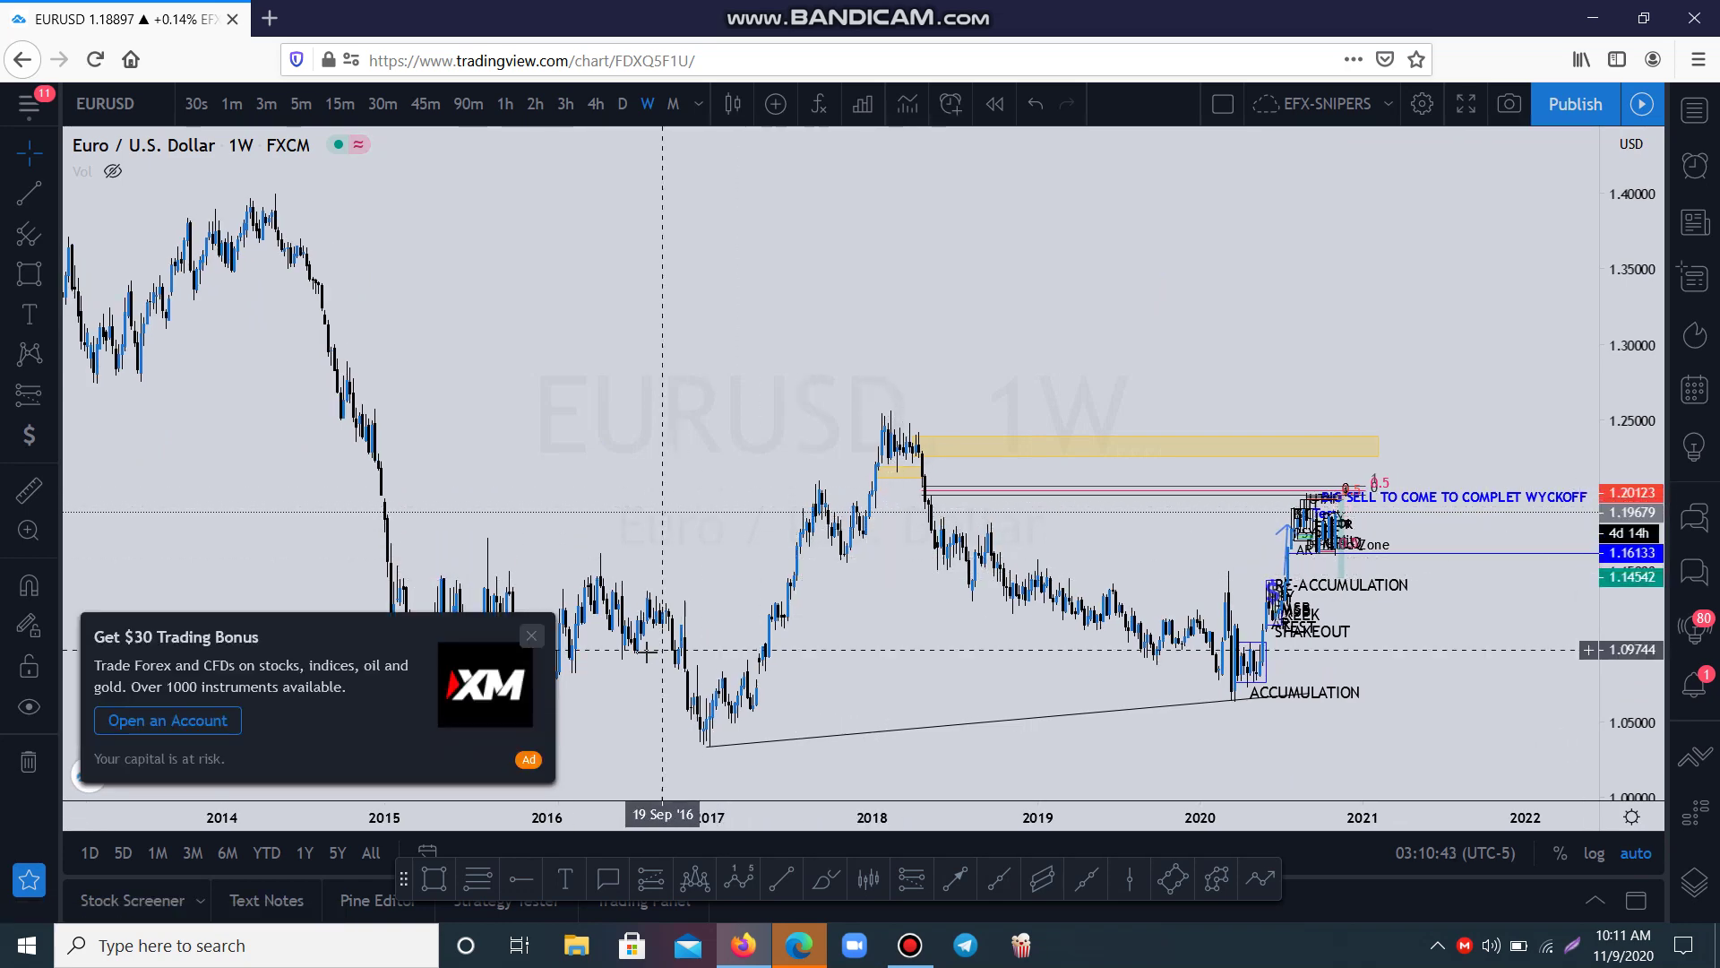
{"action": "left_click", "coordinate": [531, 635]}
{"action": "left_click", "coordinate": [1234, 272]}
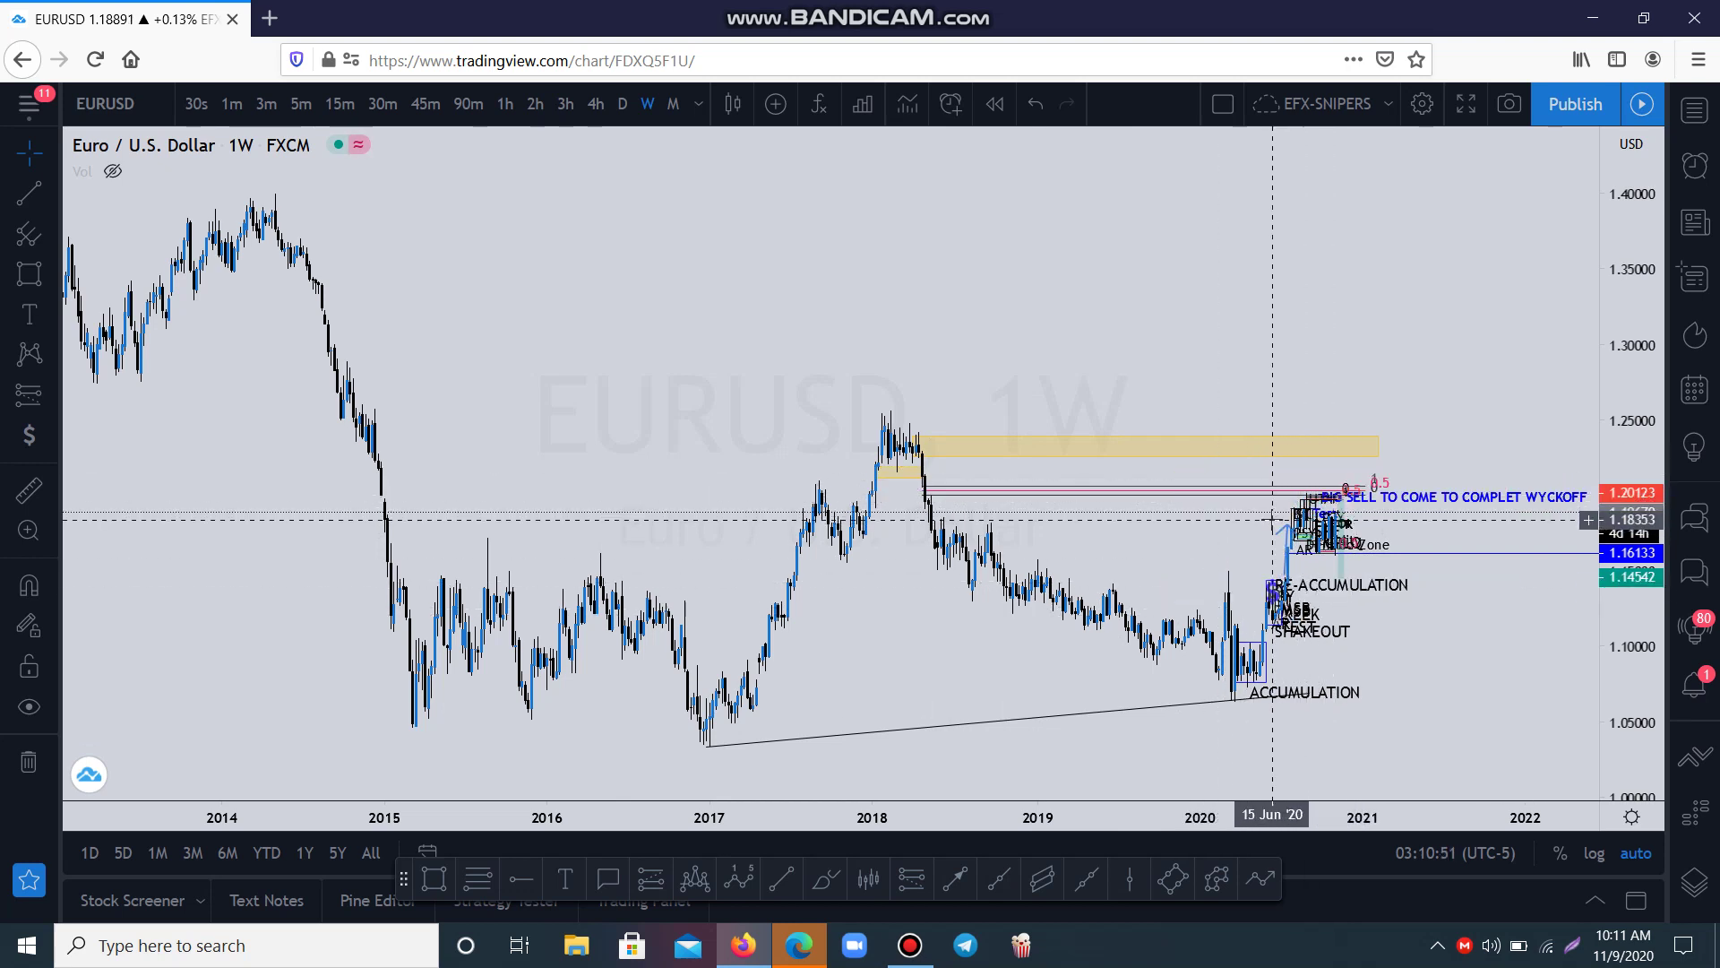
{"action": "left_click", "coordinate": [595, 103]}
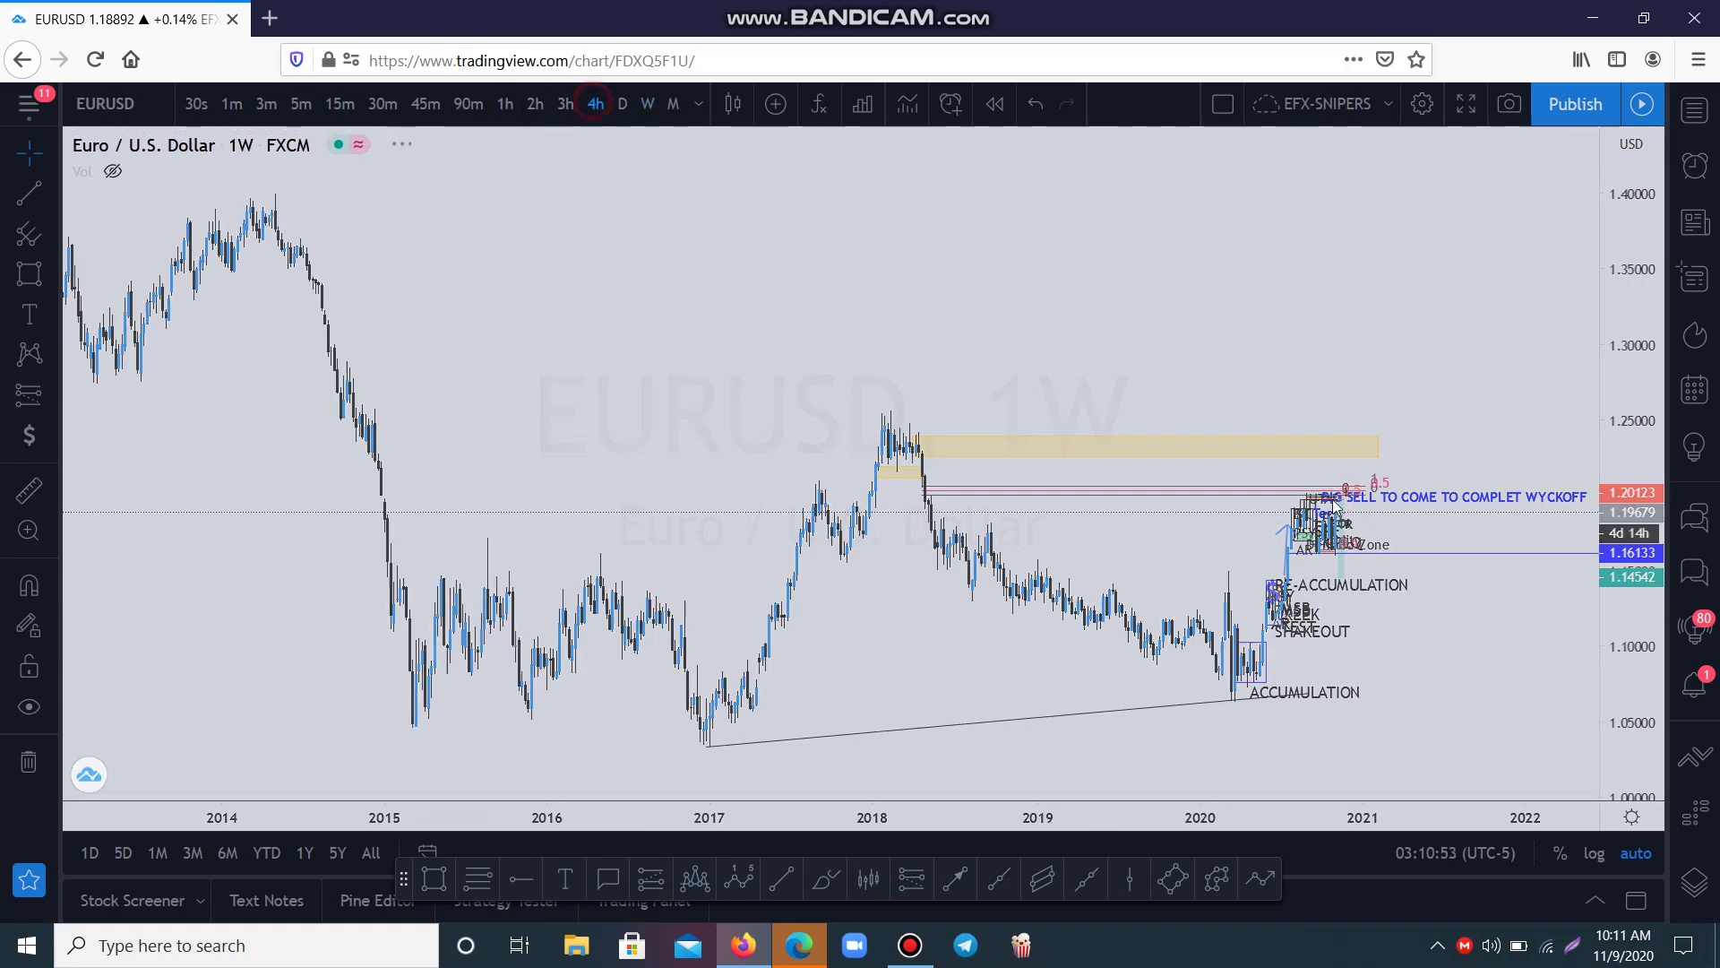
{"action": "left_click_drag", "start_coordinate": [896, 373], "coordinate": [1499, 415]}
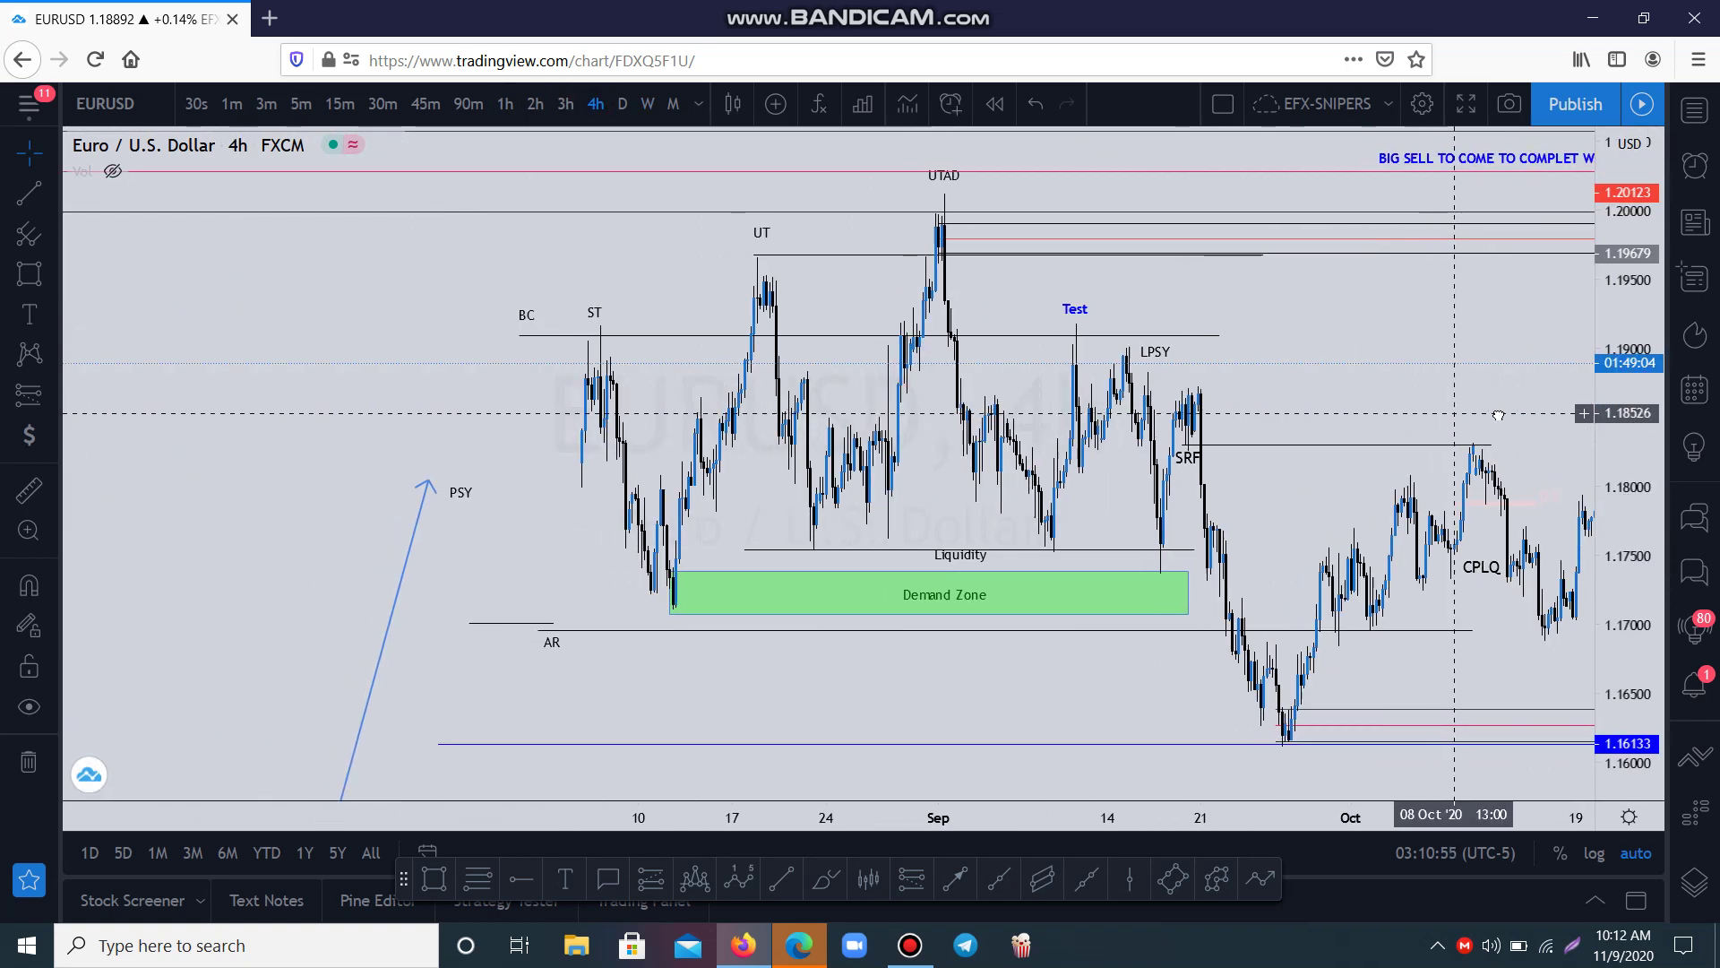
Zoom the 4h chart in around early September to frame ST through CPLQ
{"action": "mouse_move", "coordinate": [913, 757]}
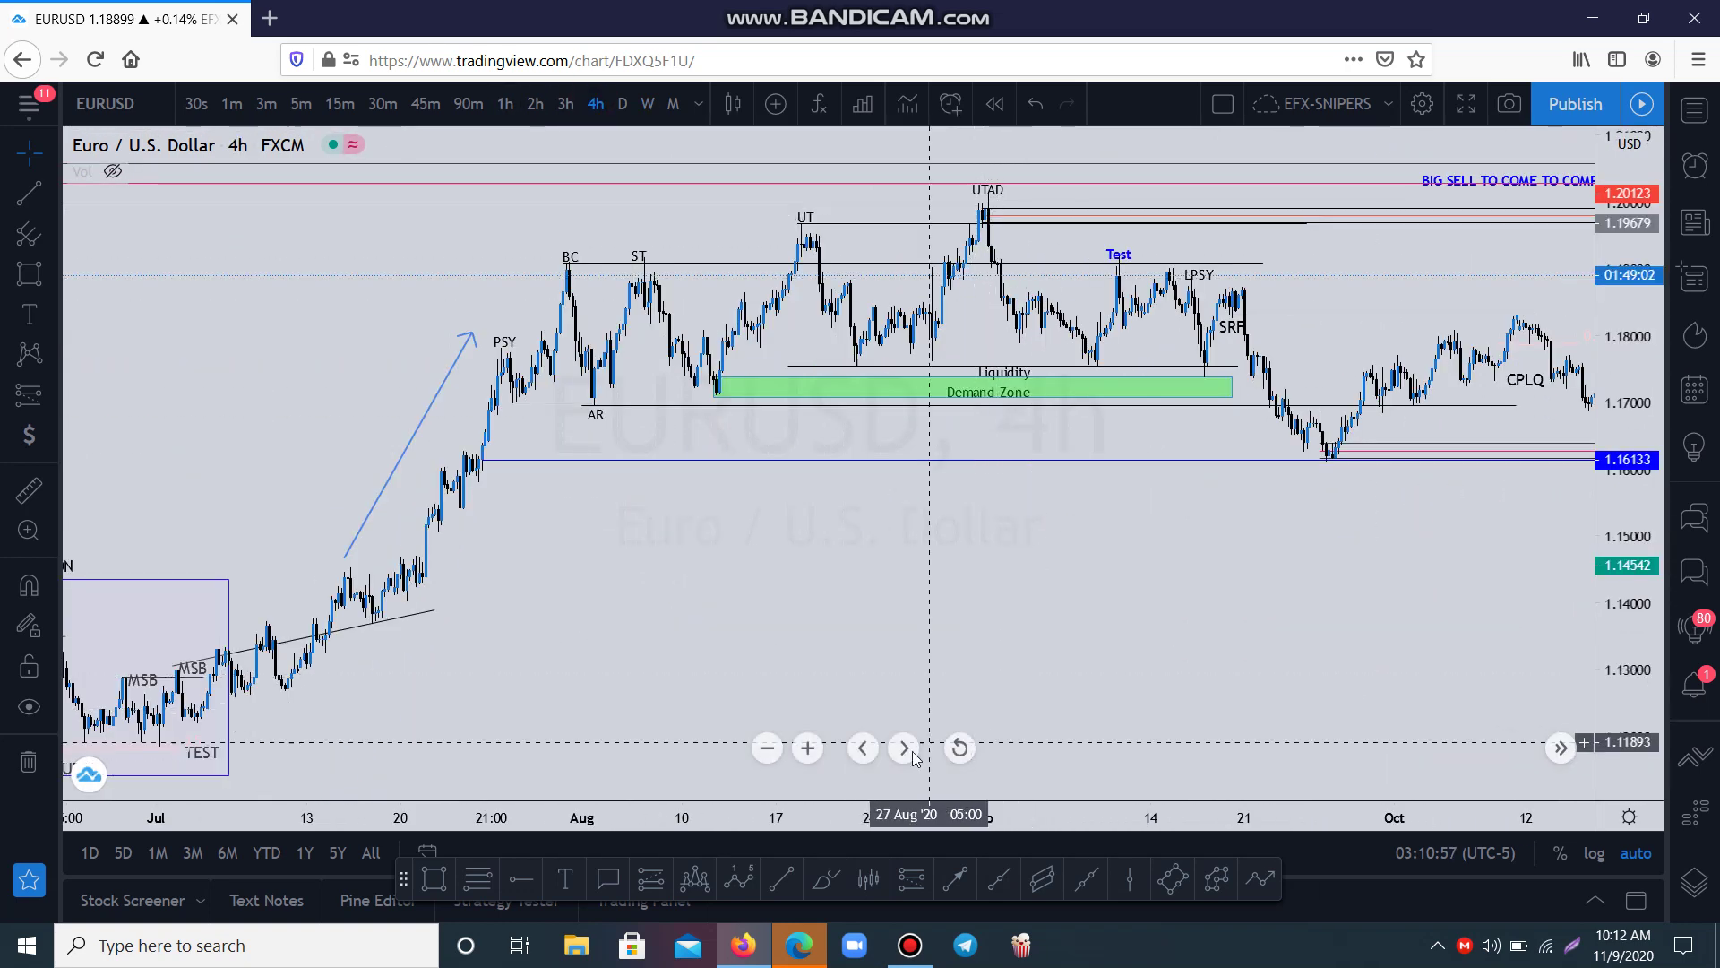
{"action": "left_click", "coordinate": [807, 747]}
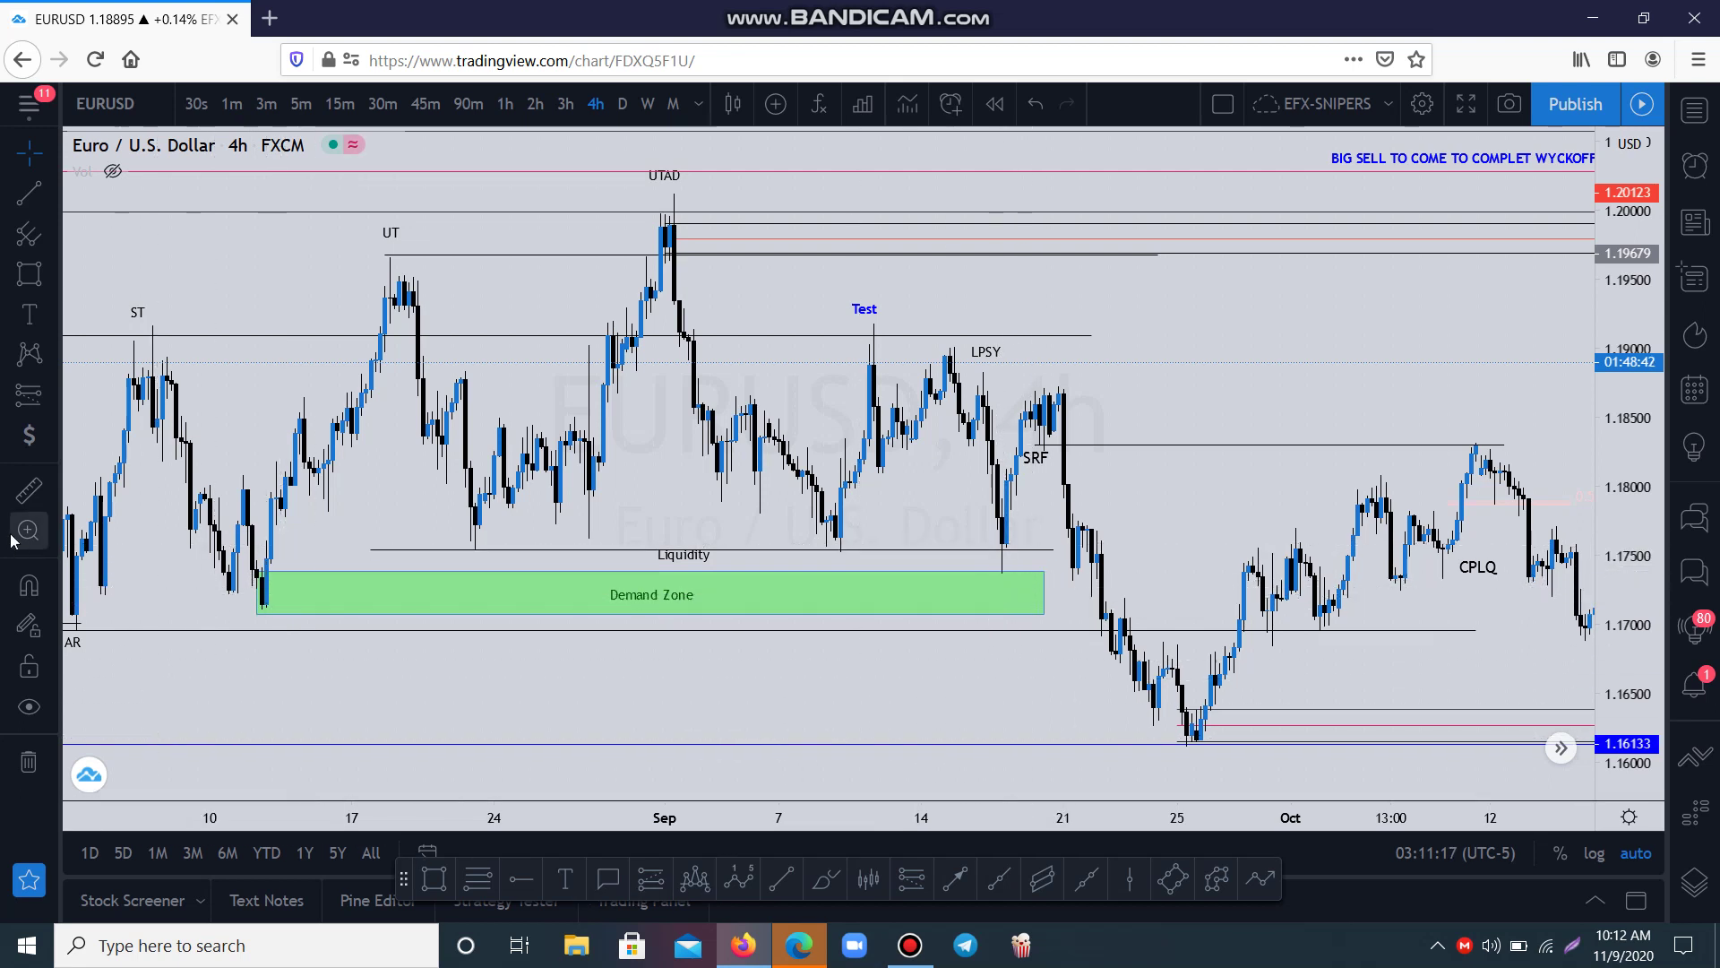
Measure the rise from the Demand Zone, then zoom out horizontally to reveal July
{"action": "left_click", "coordinate": [1004, 571]}
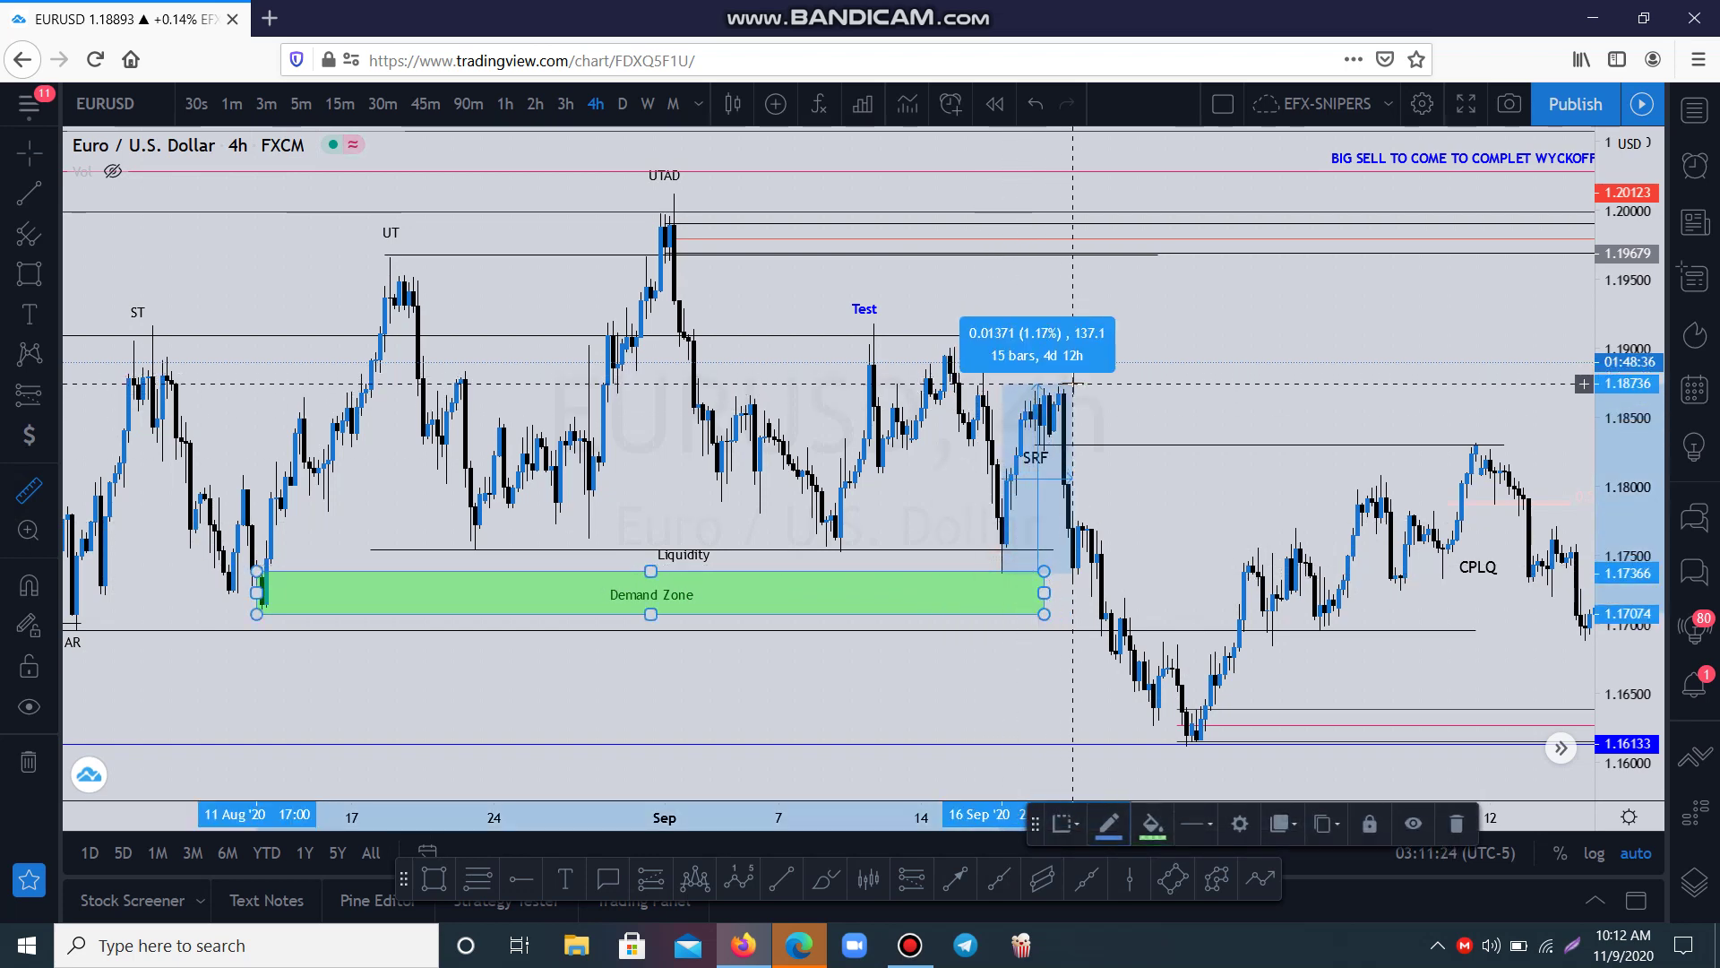
{"action": "left_click", "coordinate": [1073, 386]}
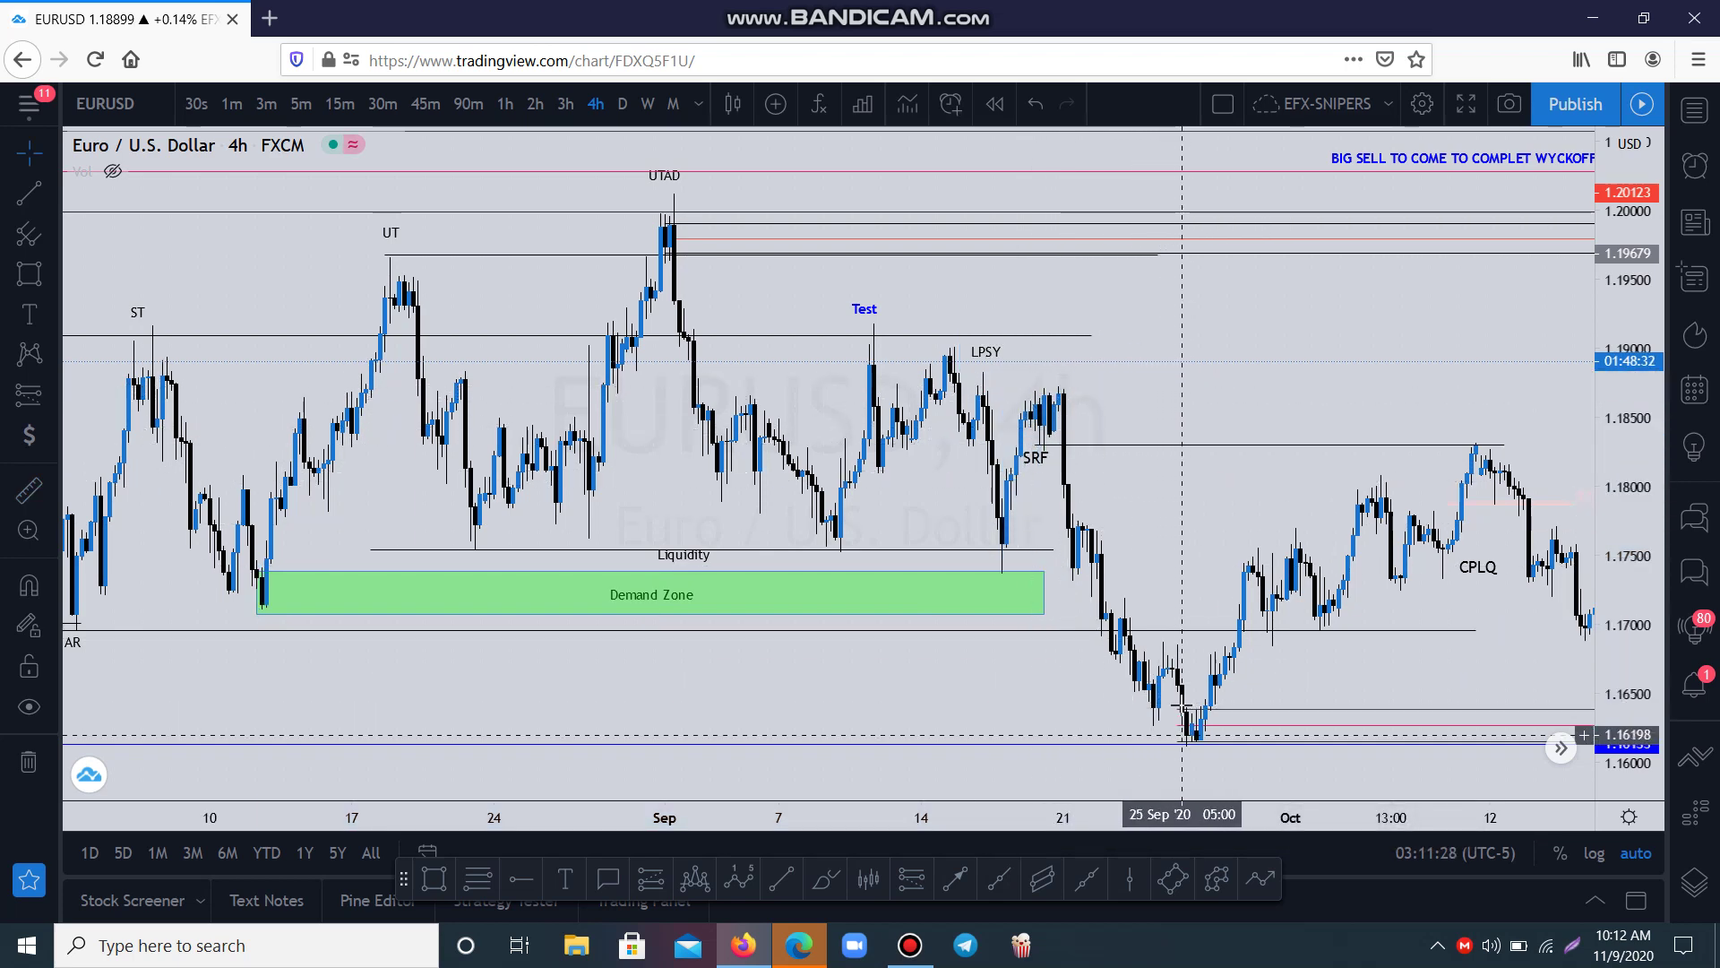
{"action": "mouse_move", "coordinate": [665, 741]}
{"action": "left_click", "coordinate": [767, 747]}
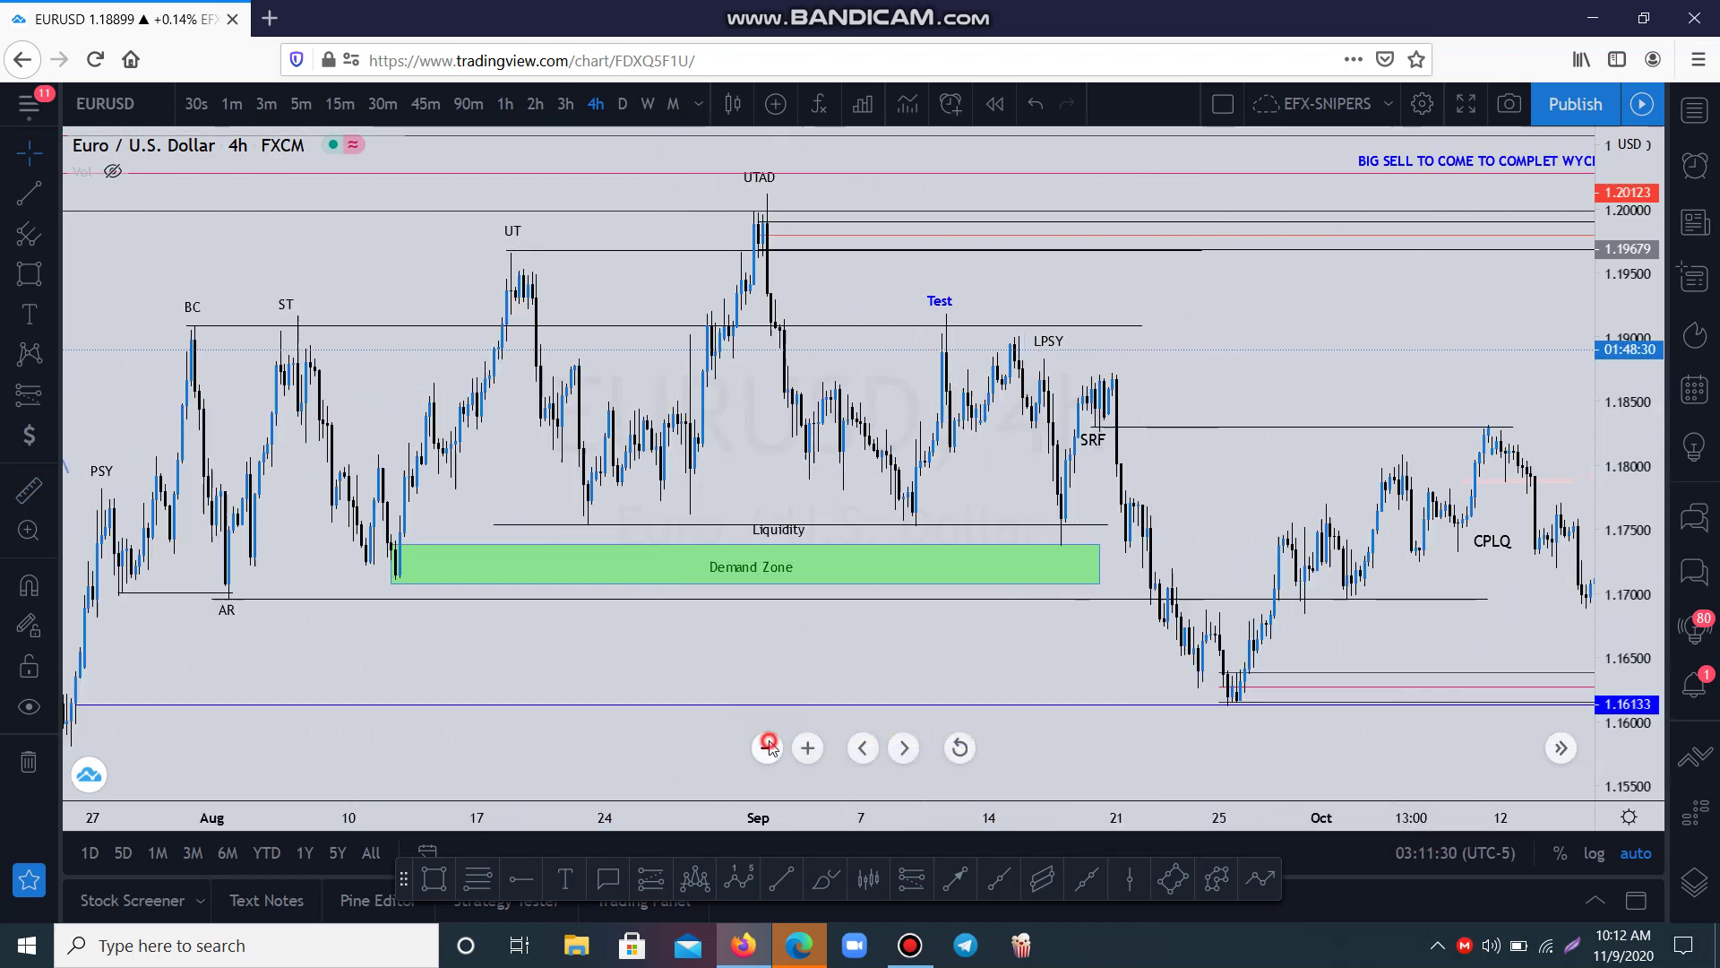
{"action": "left_click", "coordinate": [767, 747]}
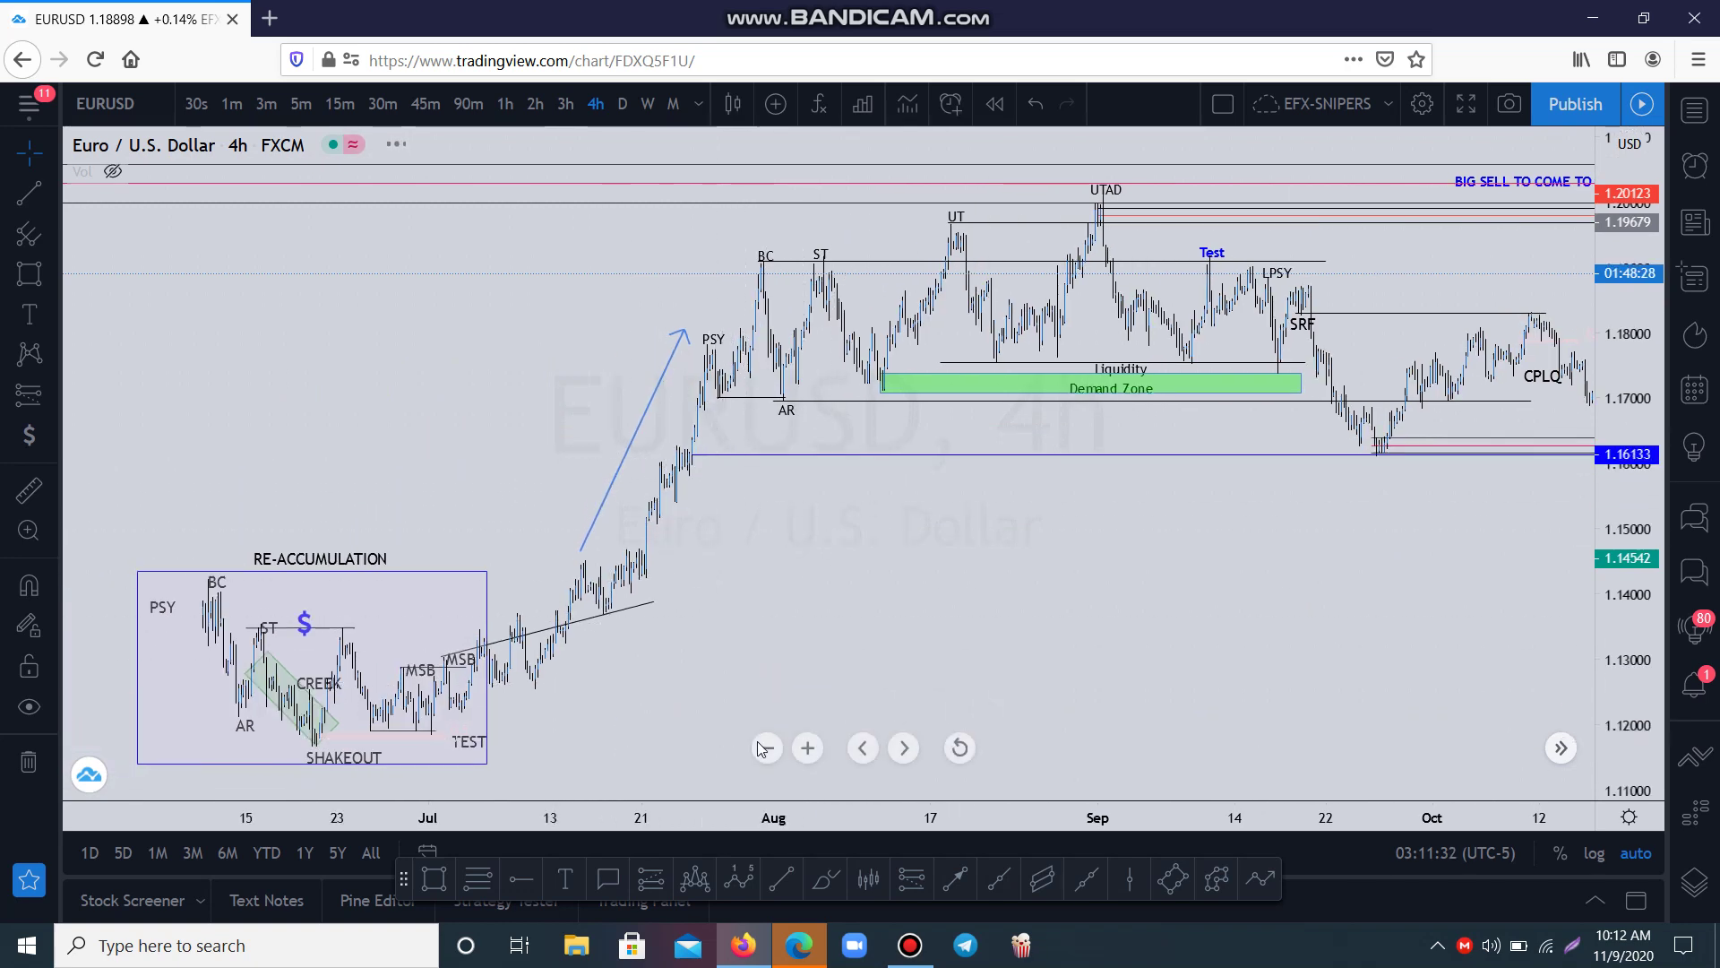
Zoom back in, move the blue support line to 1.16186, and show August through November
{"action": "left_click", "coordinate": [814, 749]}
{"action": "left_click", "coordinate": [812, 749]}
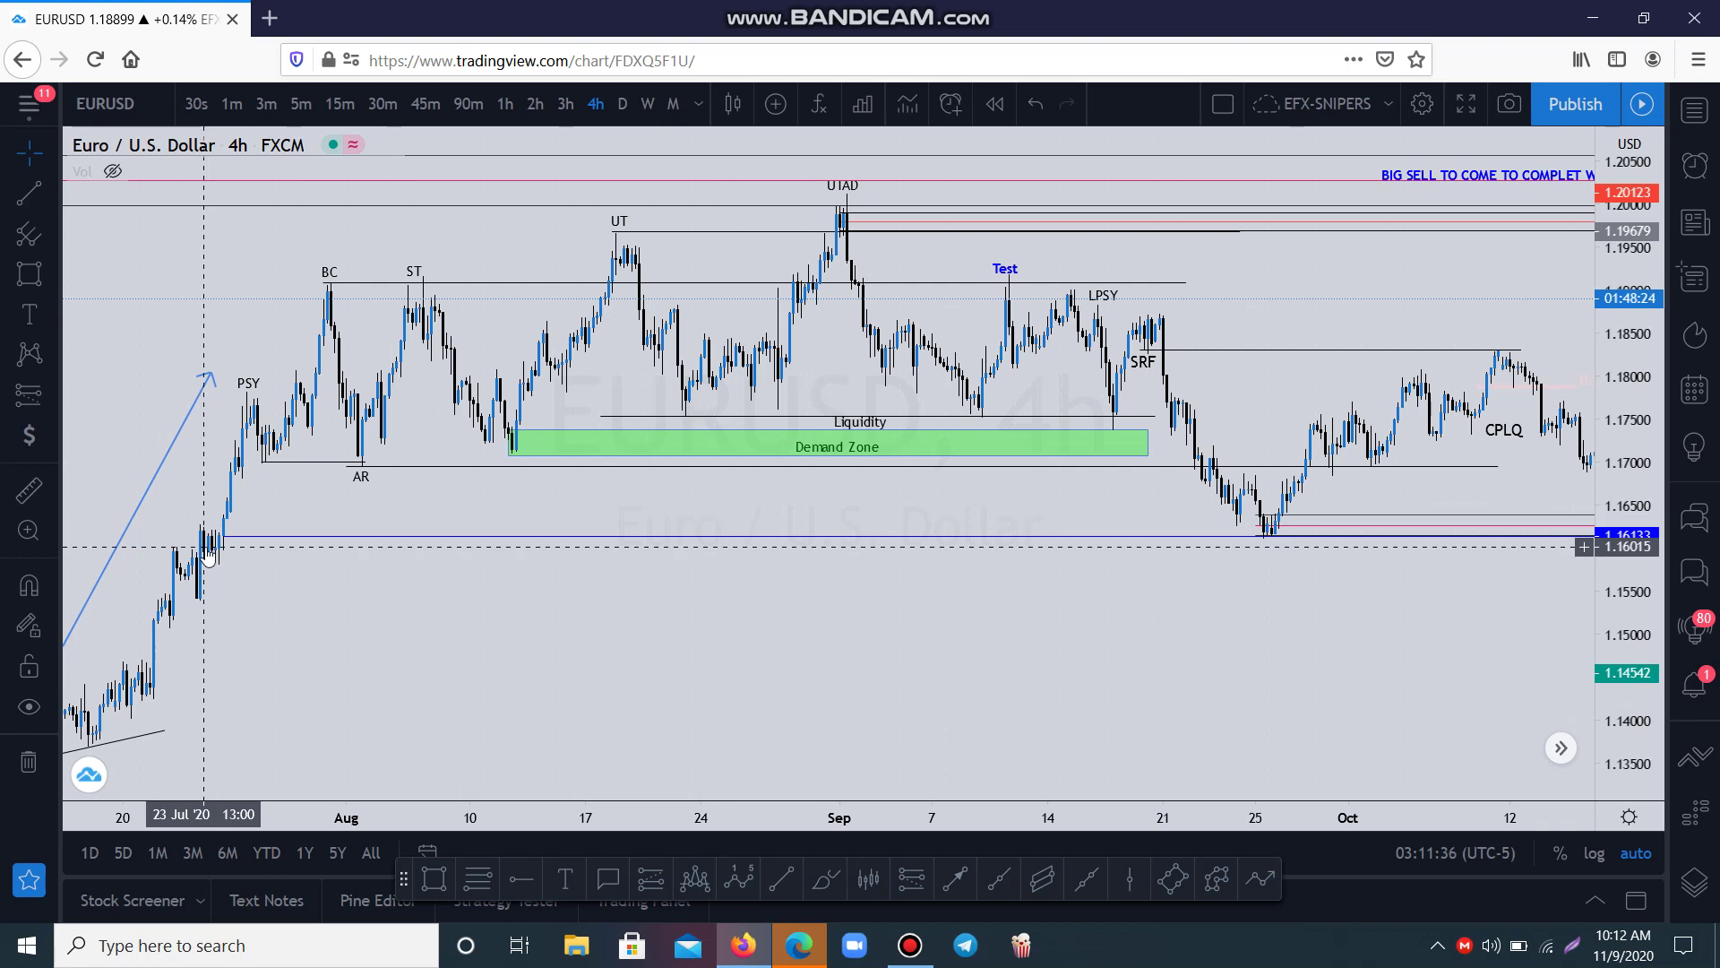
{"action": "left_click_drag", "start_coordinate": [1098, 535], "coordinate": [1064, 535]}
{"action": "left_click_drag", "start_coordinate": [1352, 626], "coordinate": [1080, 611]}
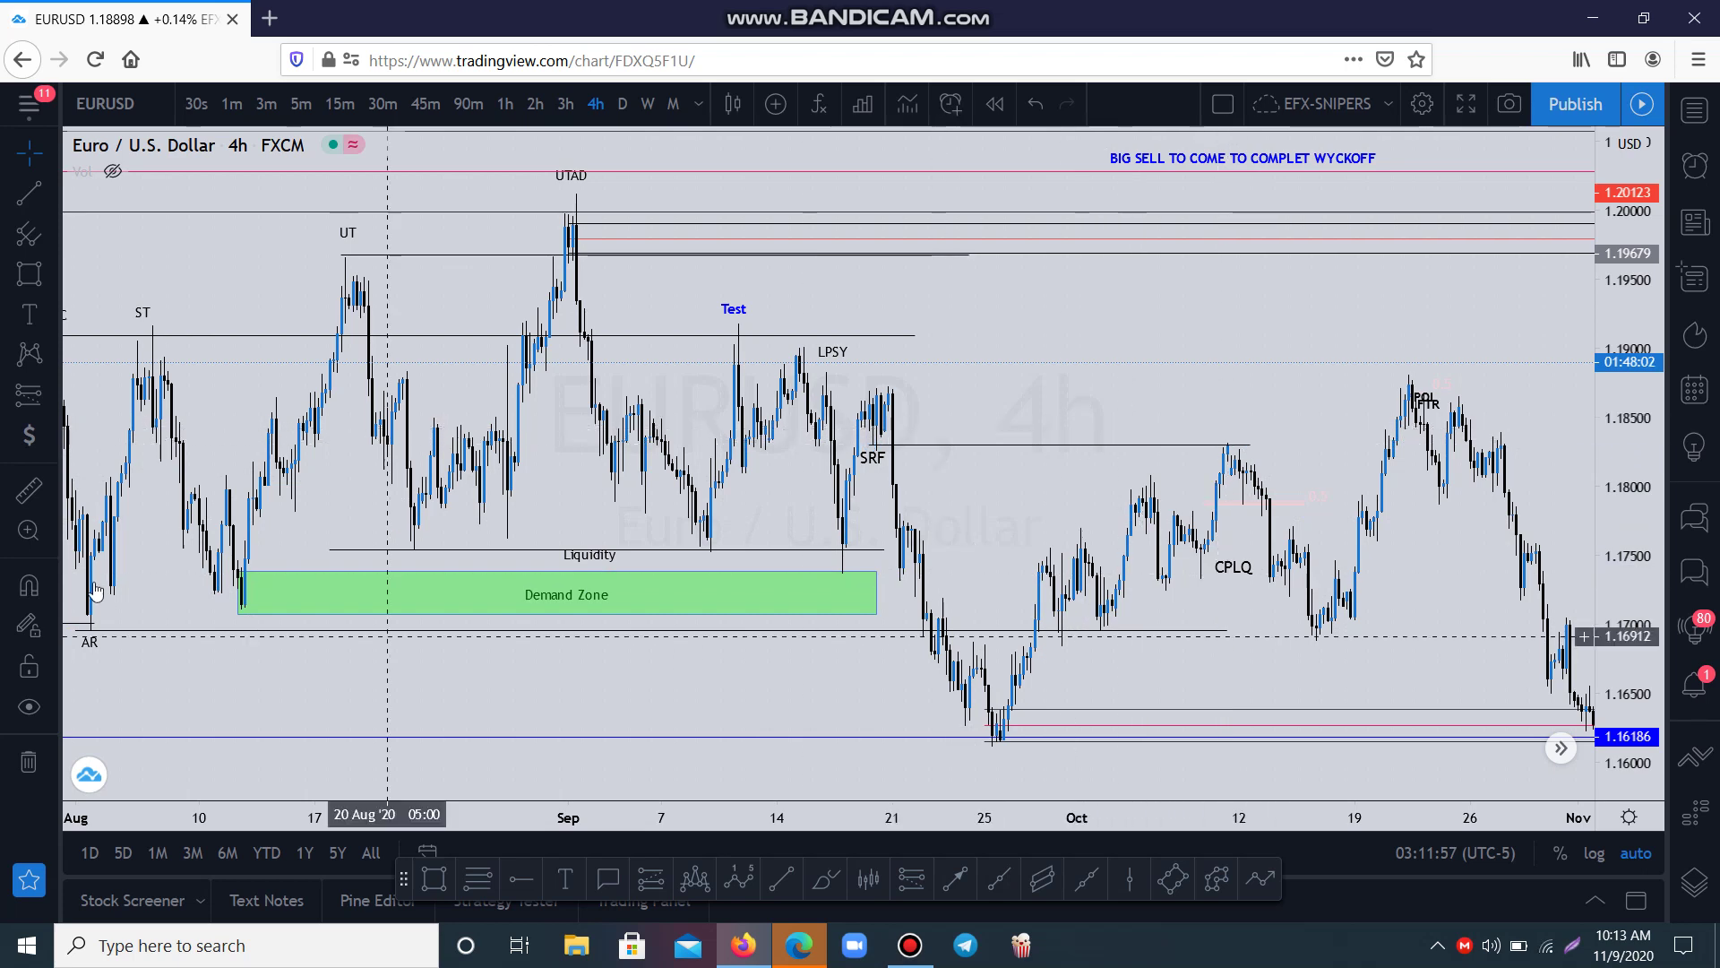
Measure the October pullback from the 9 Oct high (about -1.25% over 38 bars), then show early November
{"action": "left_click", "coordinate": [19, 494]}
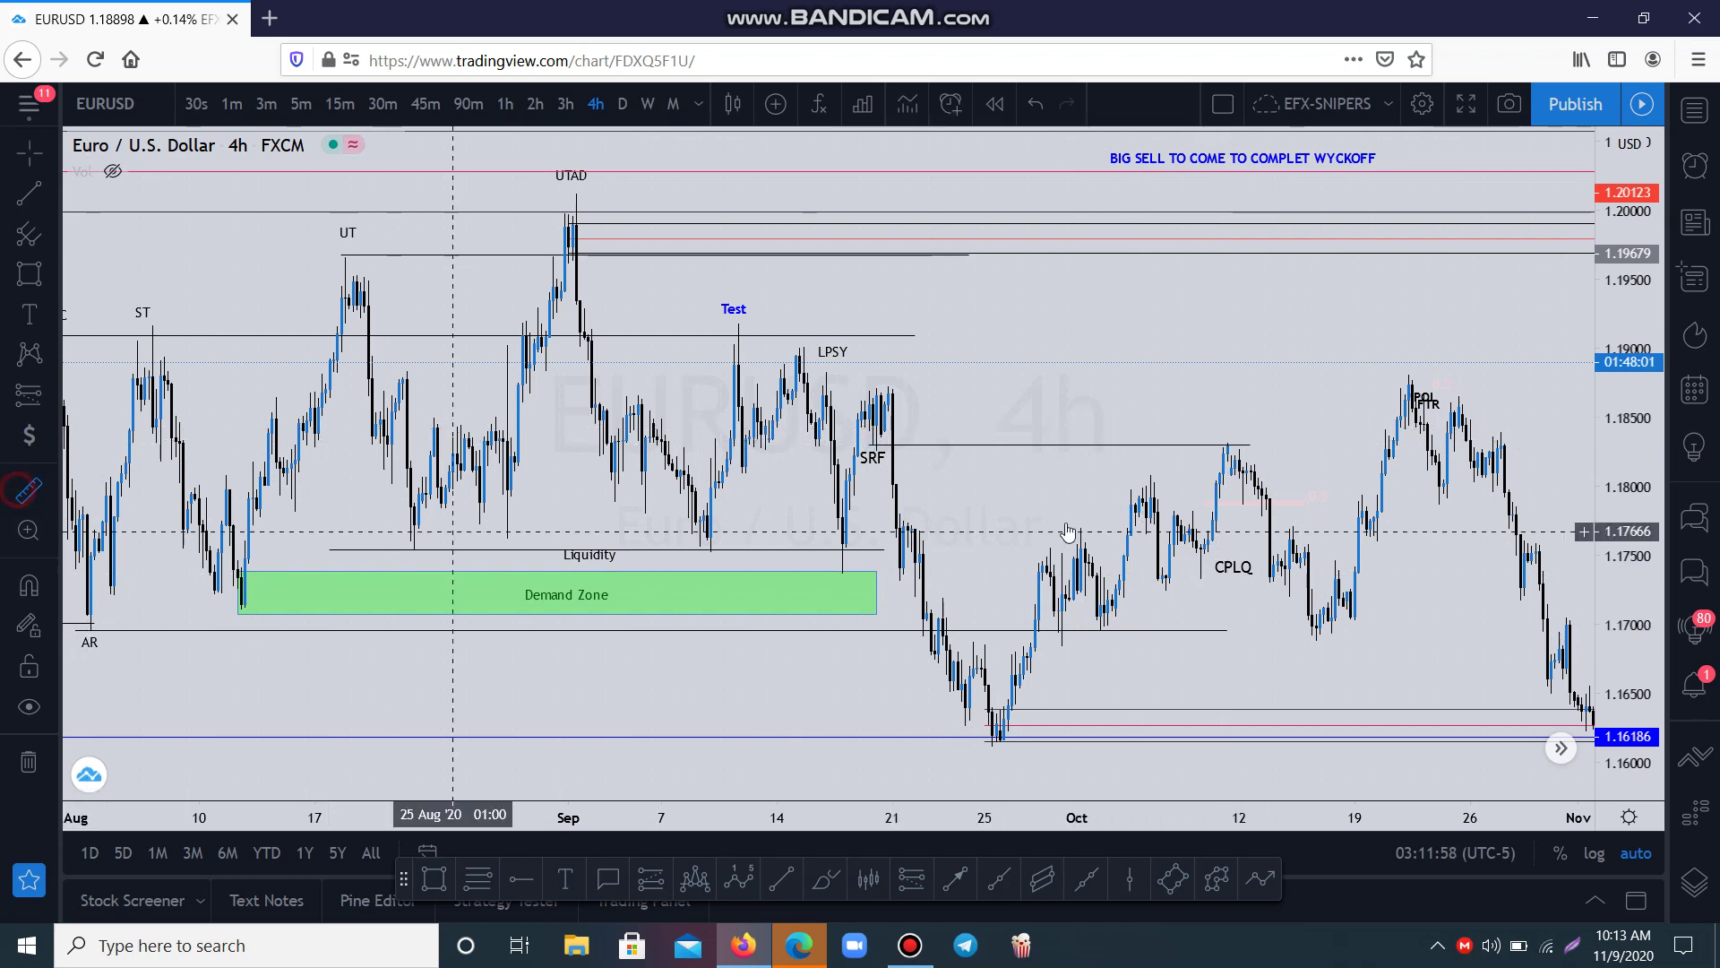
{"action": "left_click", "coordinate": [1228, 438]}
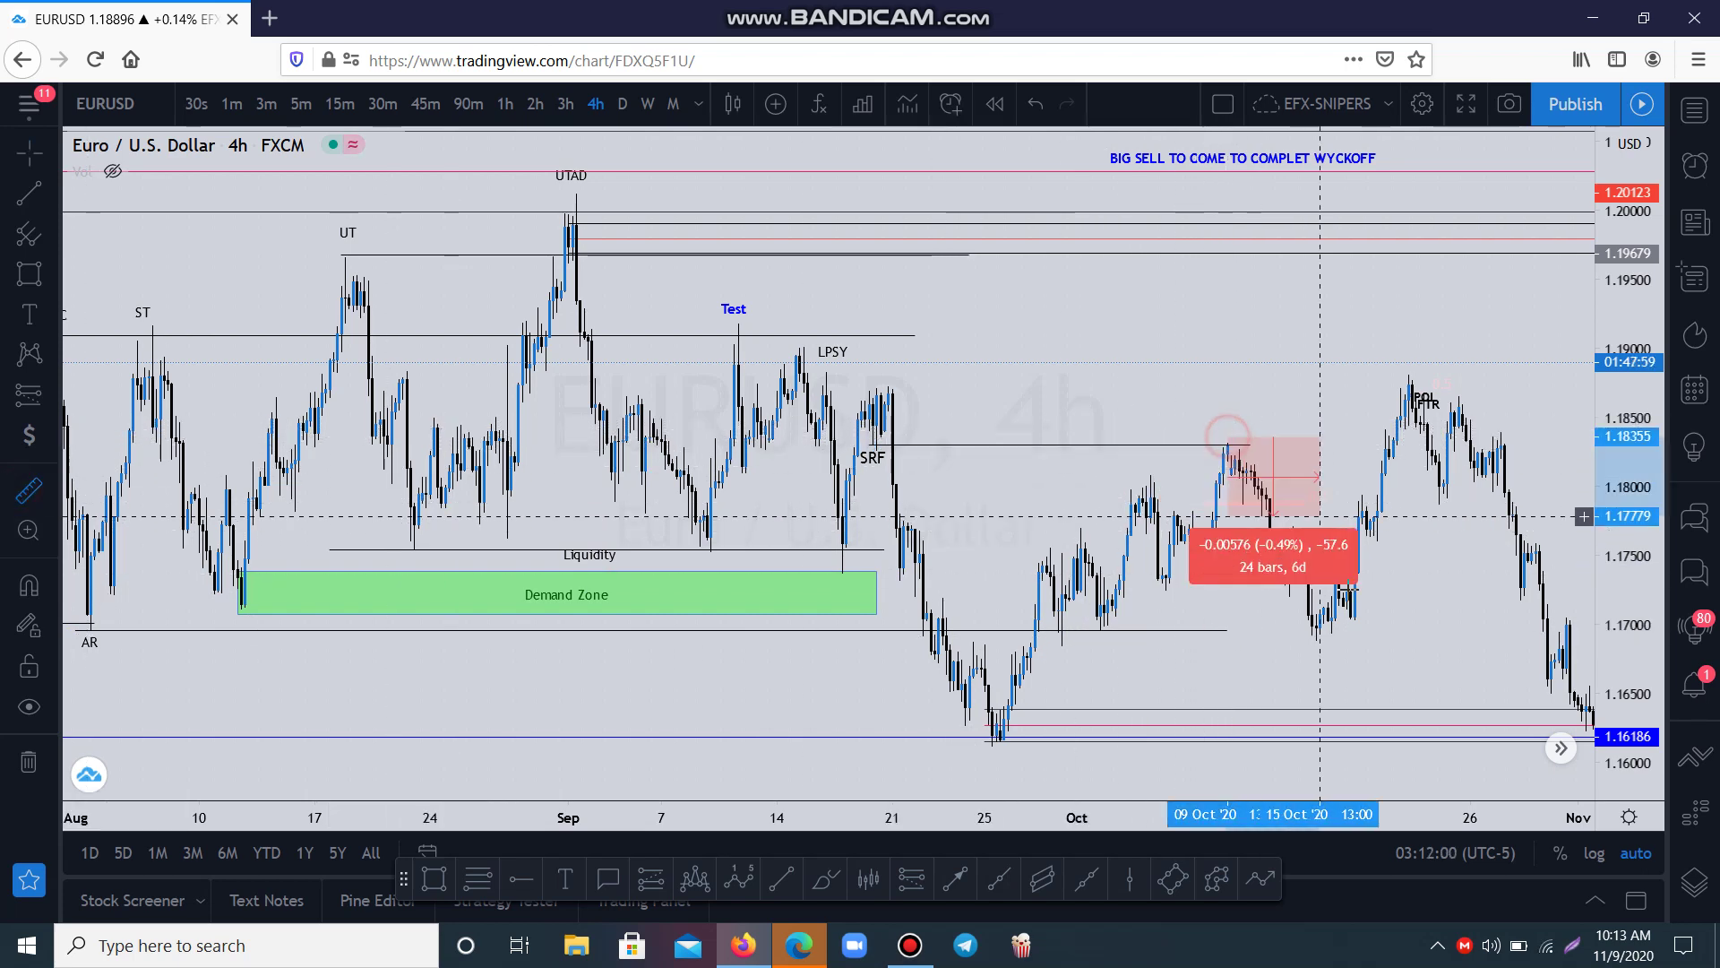
{"action": "left_click", "coordinate": [1389, 631]}
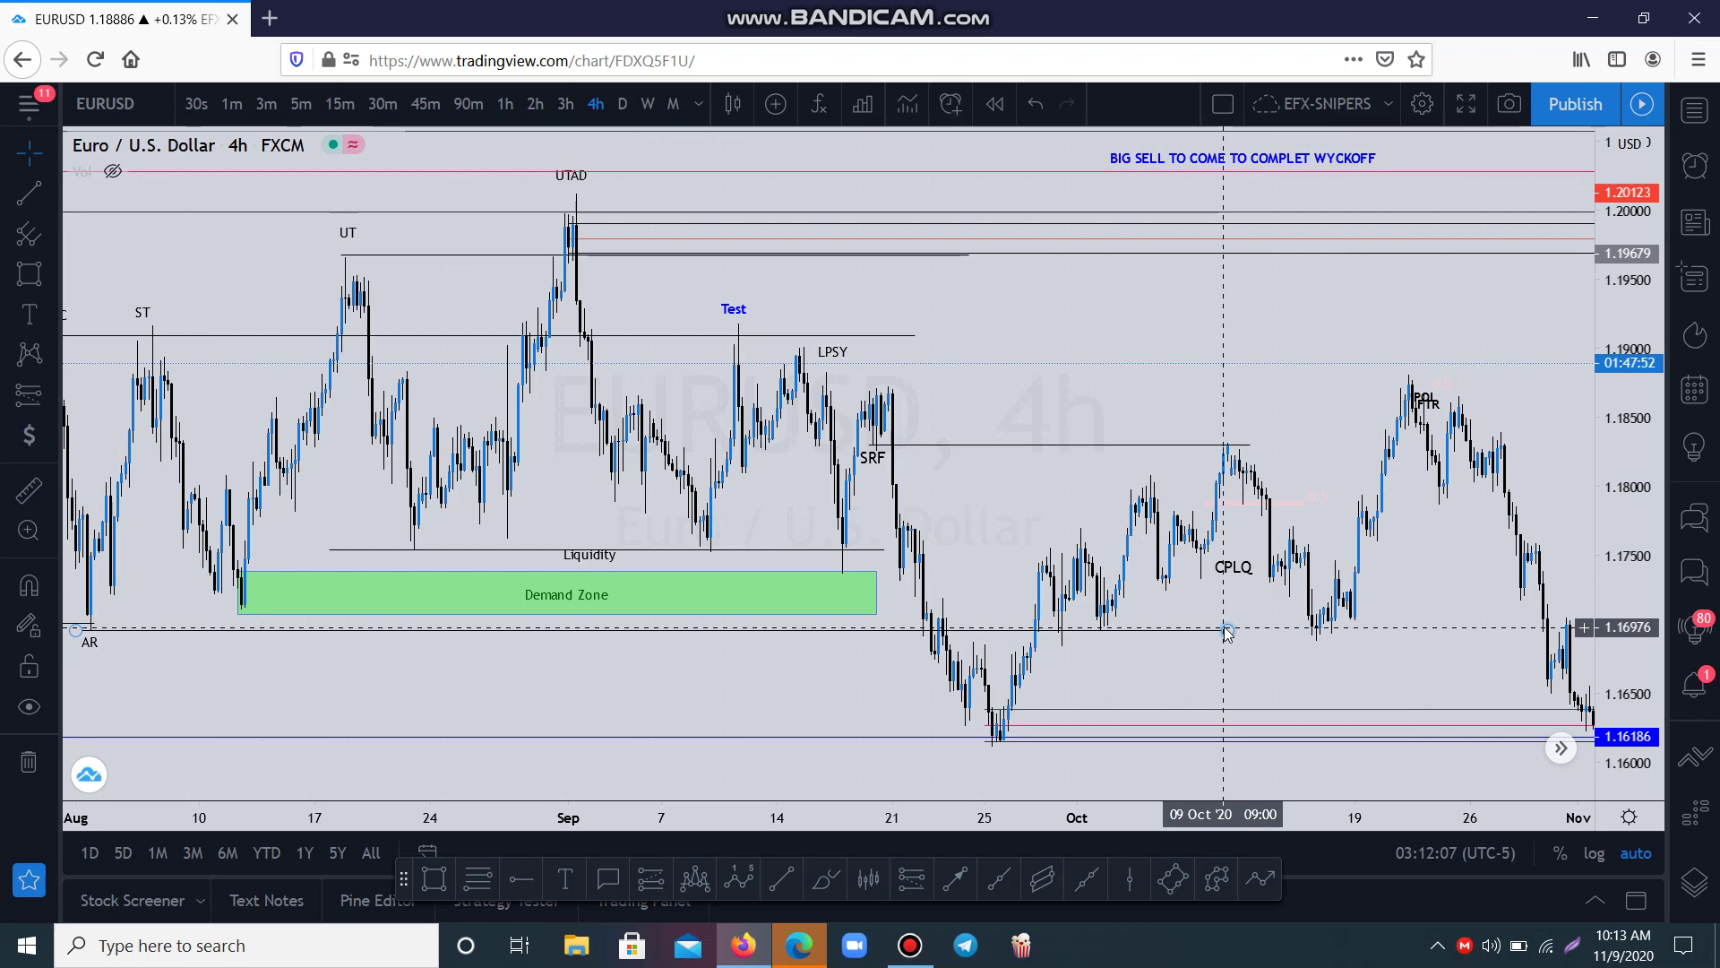
{"action": "left_click_drag", "start_coordinate": [1363, 653], "coordinate": [1099, 649]}
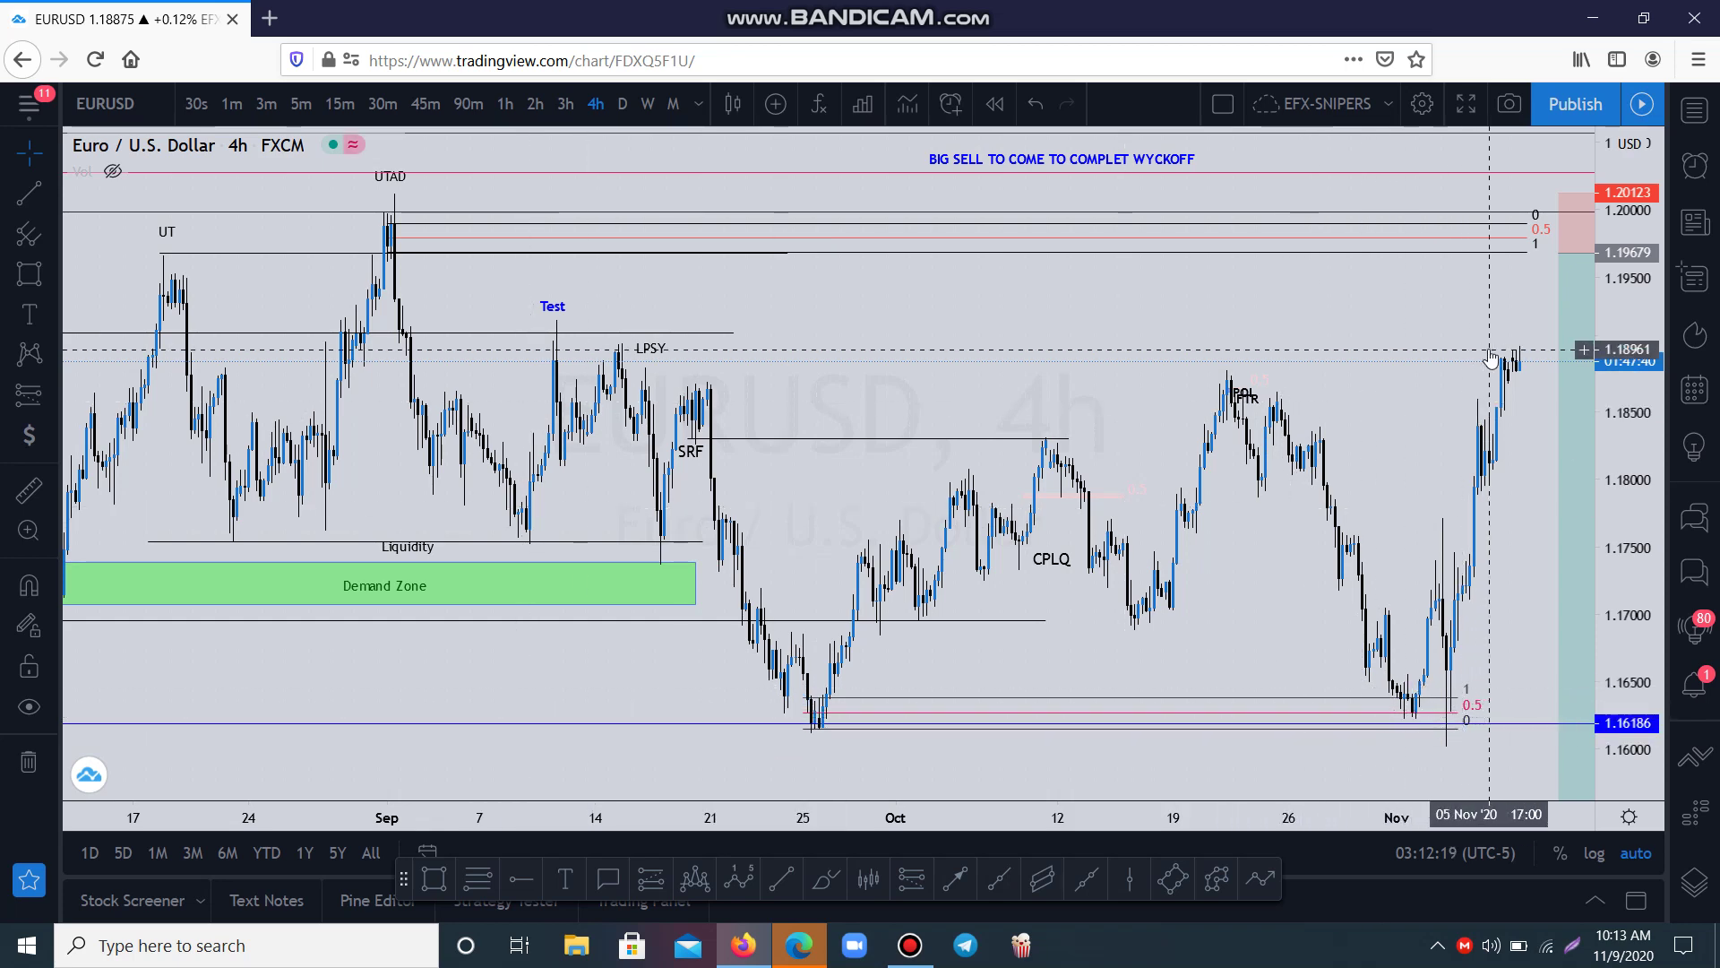
Zoom out to reveal the short position entering at 1.19679 with a 1.20123 stop
{"action": "left_click_drag", "start_coordinate": [965, 336], "coordinate": [1045, 445]}
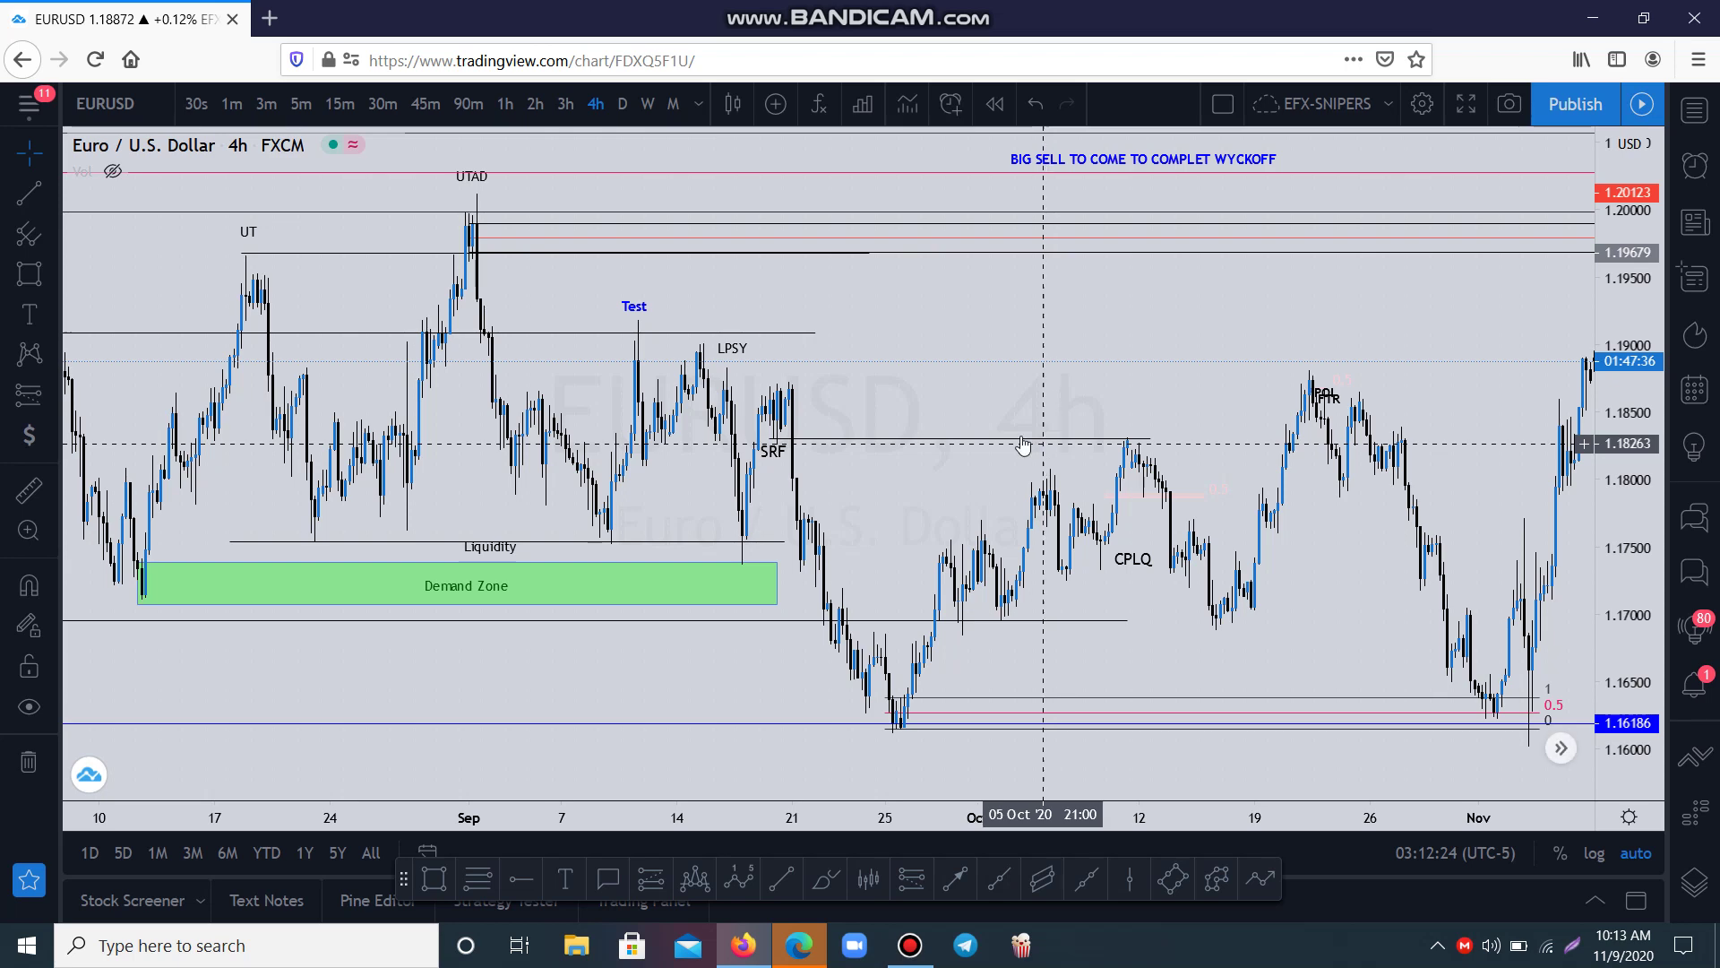
{"action": "left_click", "coordinate": [766, 749]}
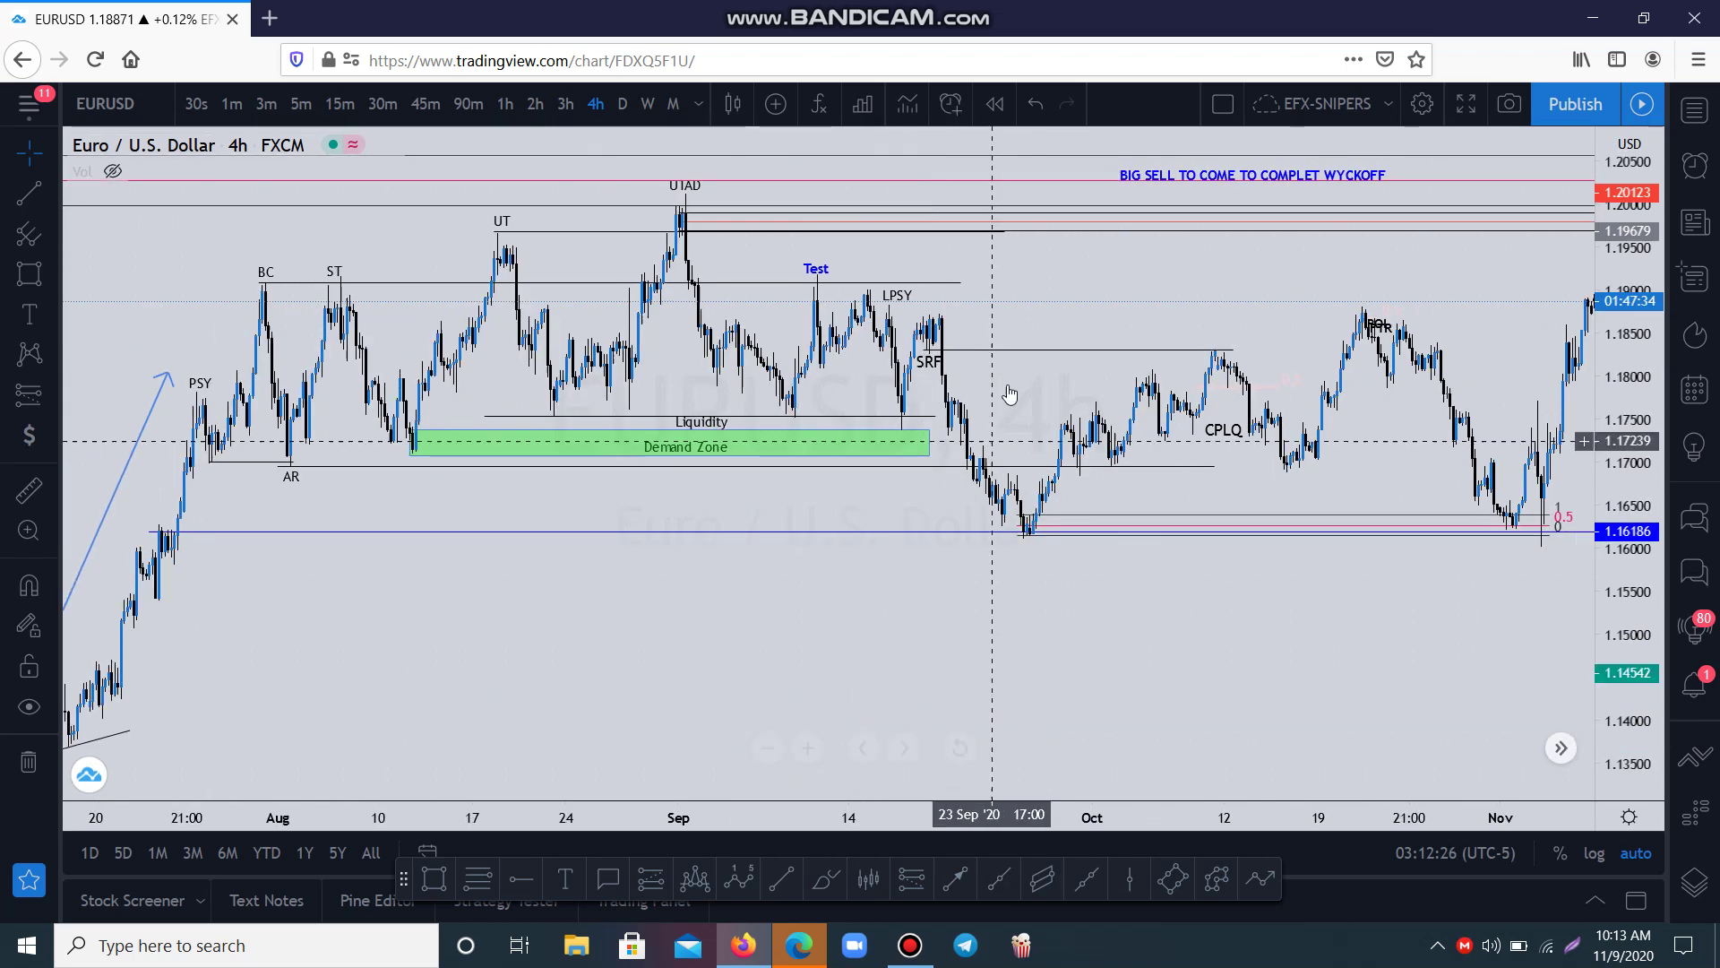
{"action": "scroll", "coordinate": [1004, 387], "scroll_direction": "up", "scroll_amount": 3}
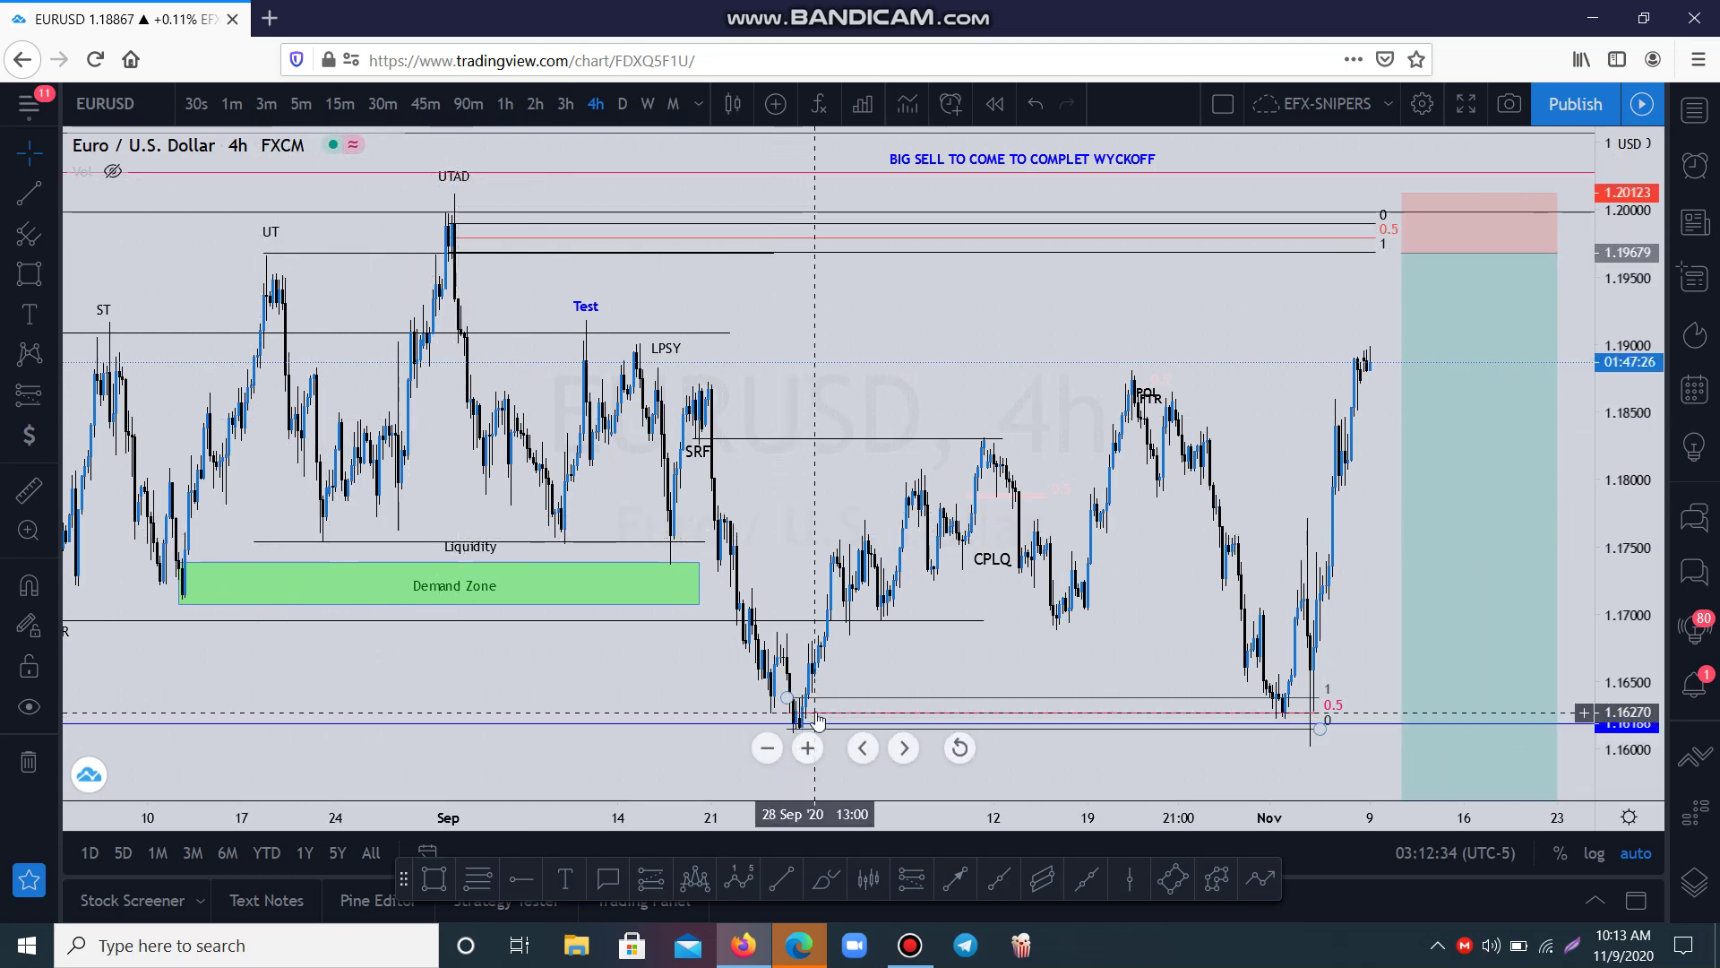
Select the UTAD Fibonacci levels and pan back to bring the August bars into view
{"action": "left_click", "coordinate": [468, 244]}
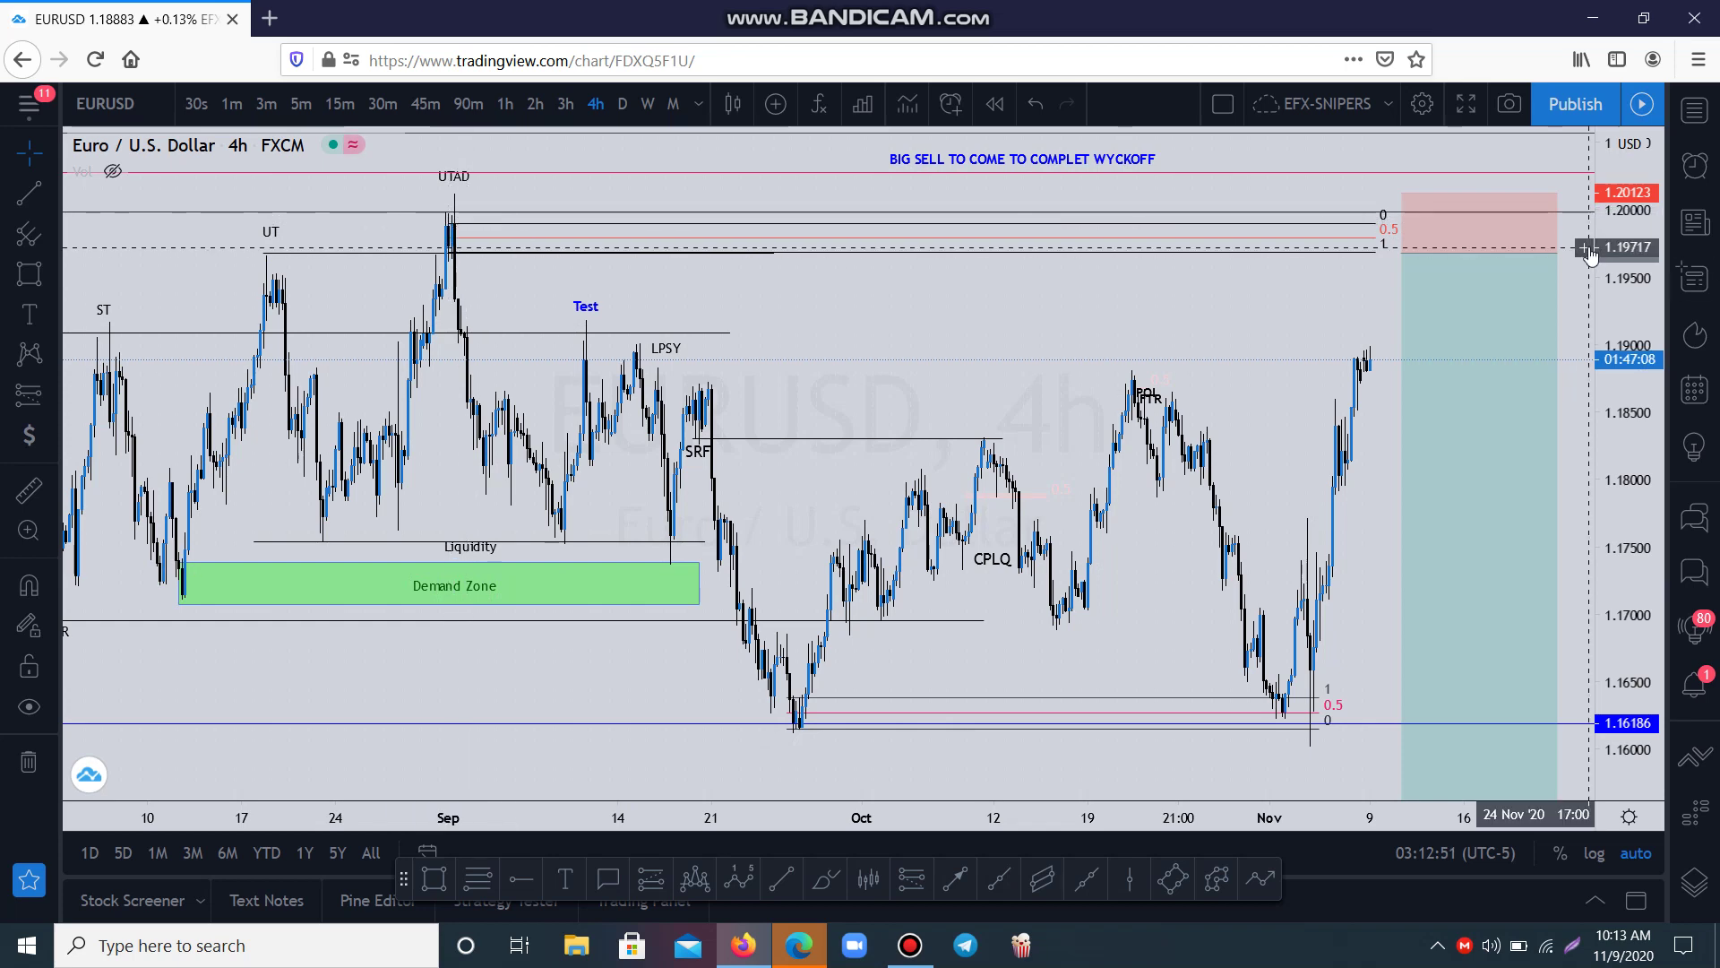
{"action": "mouse_move", "coordinate": [1384, 255]}
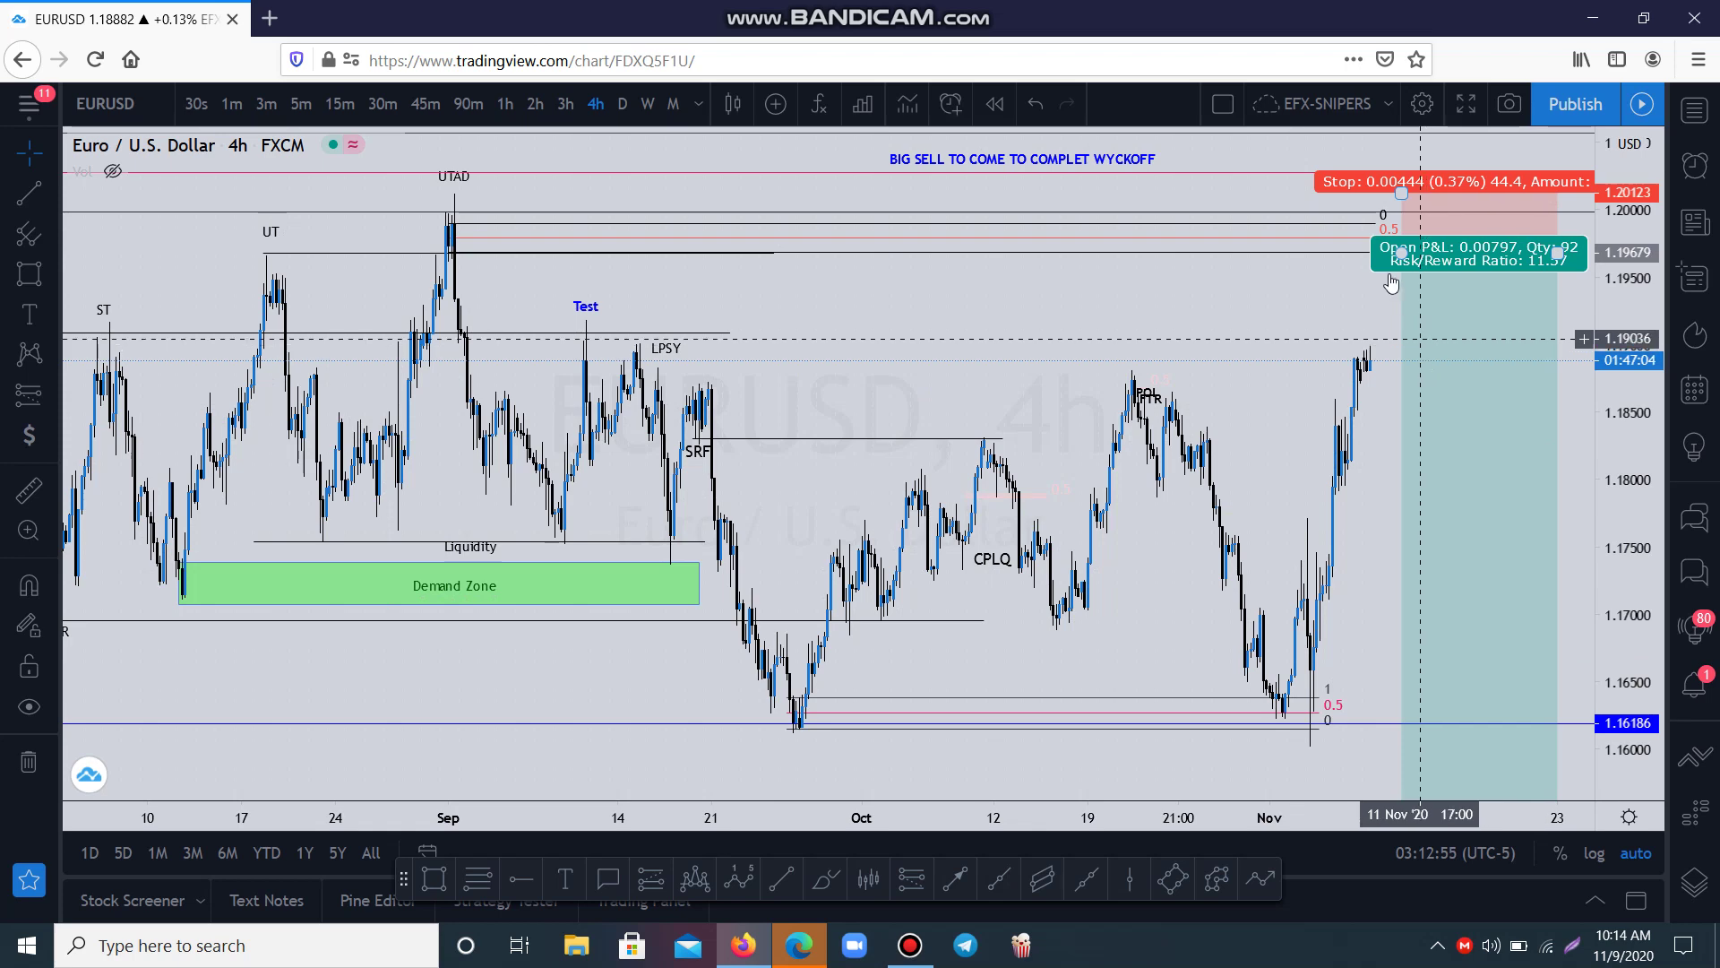
{"action": "mouse_move", "coordinate": [751, 7]}
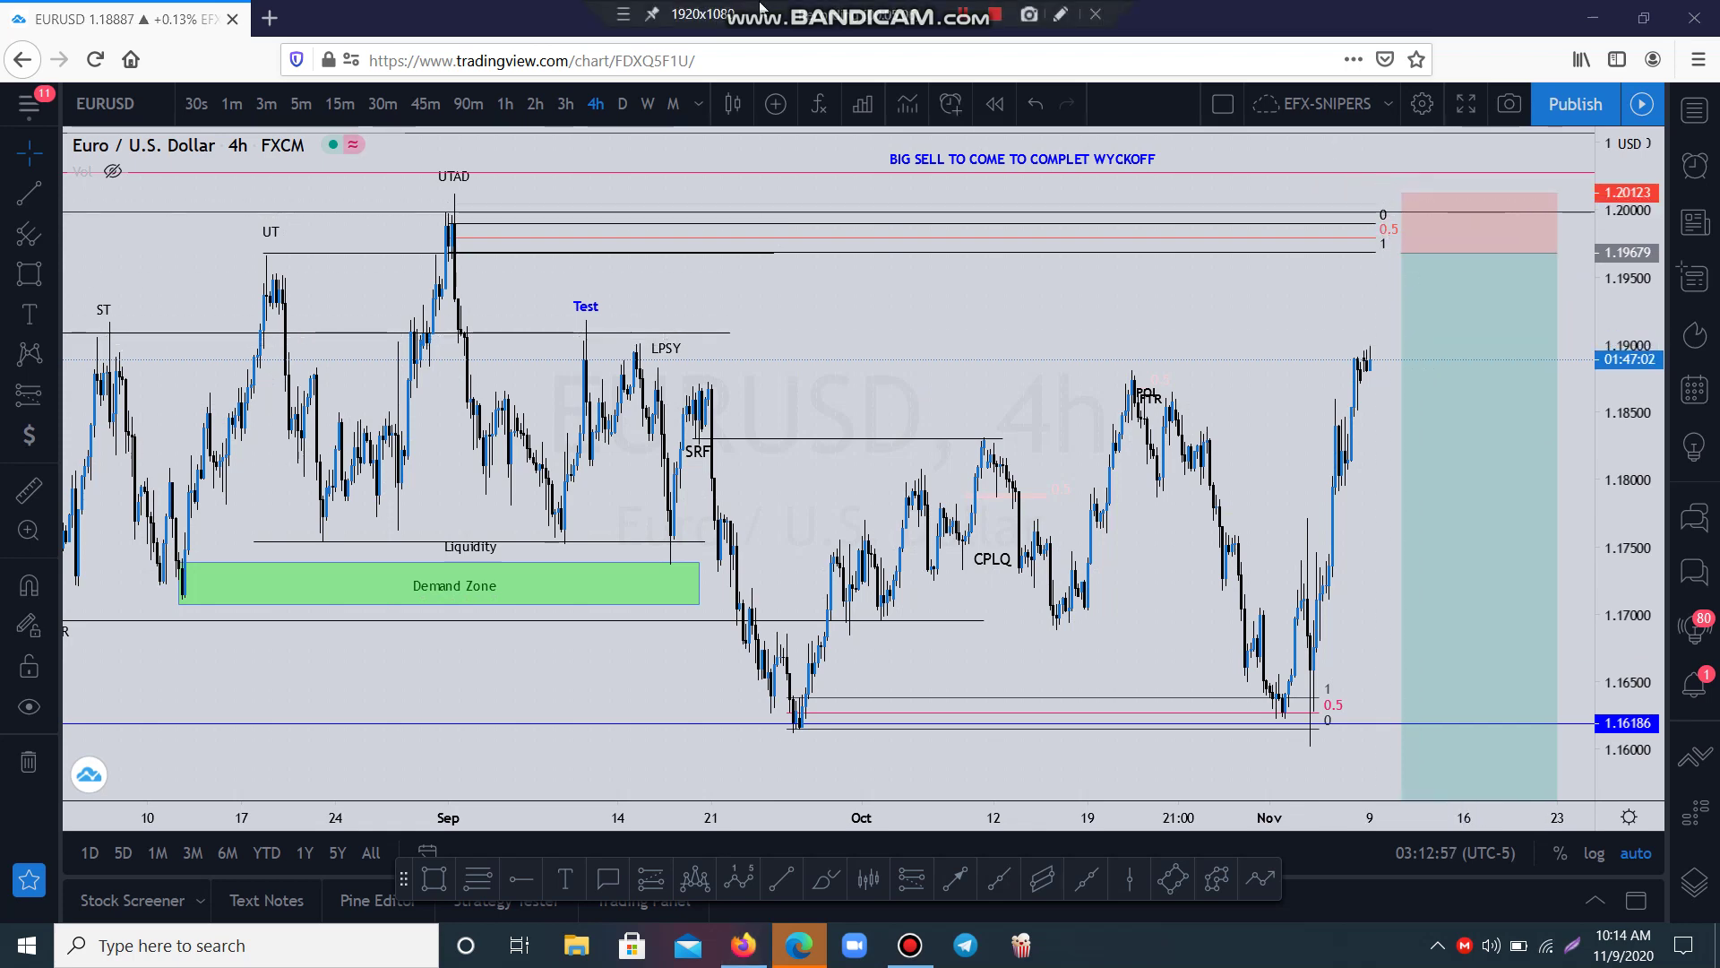
{"action": "left_click", "coordinate": [1027, 347]}
{"action": "left_click_drag", "start_coordinate": [1076, 358], "coordinate": [1165, 398]}
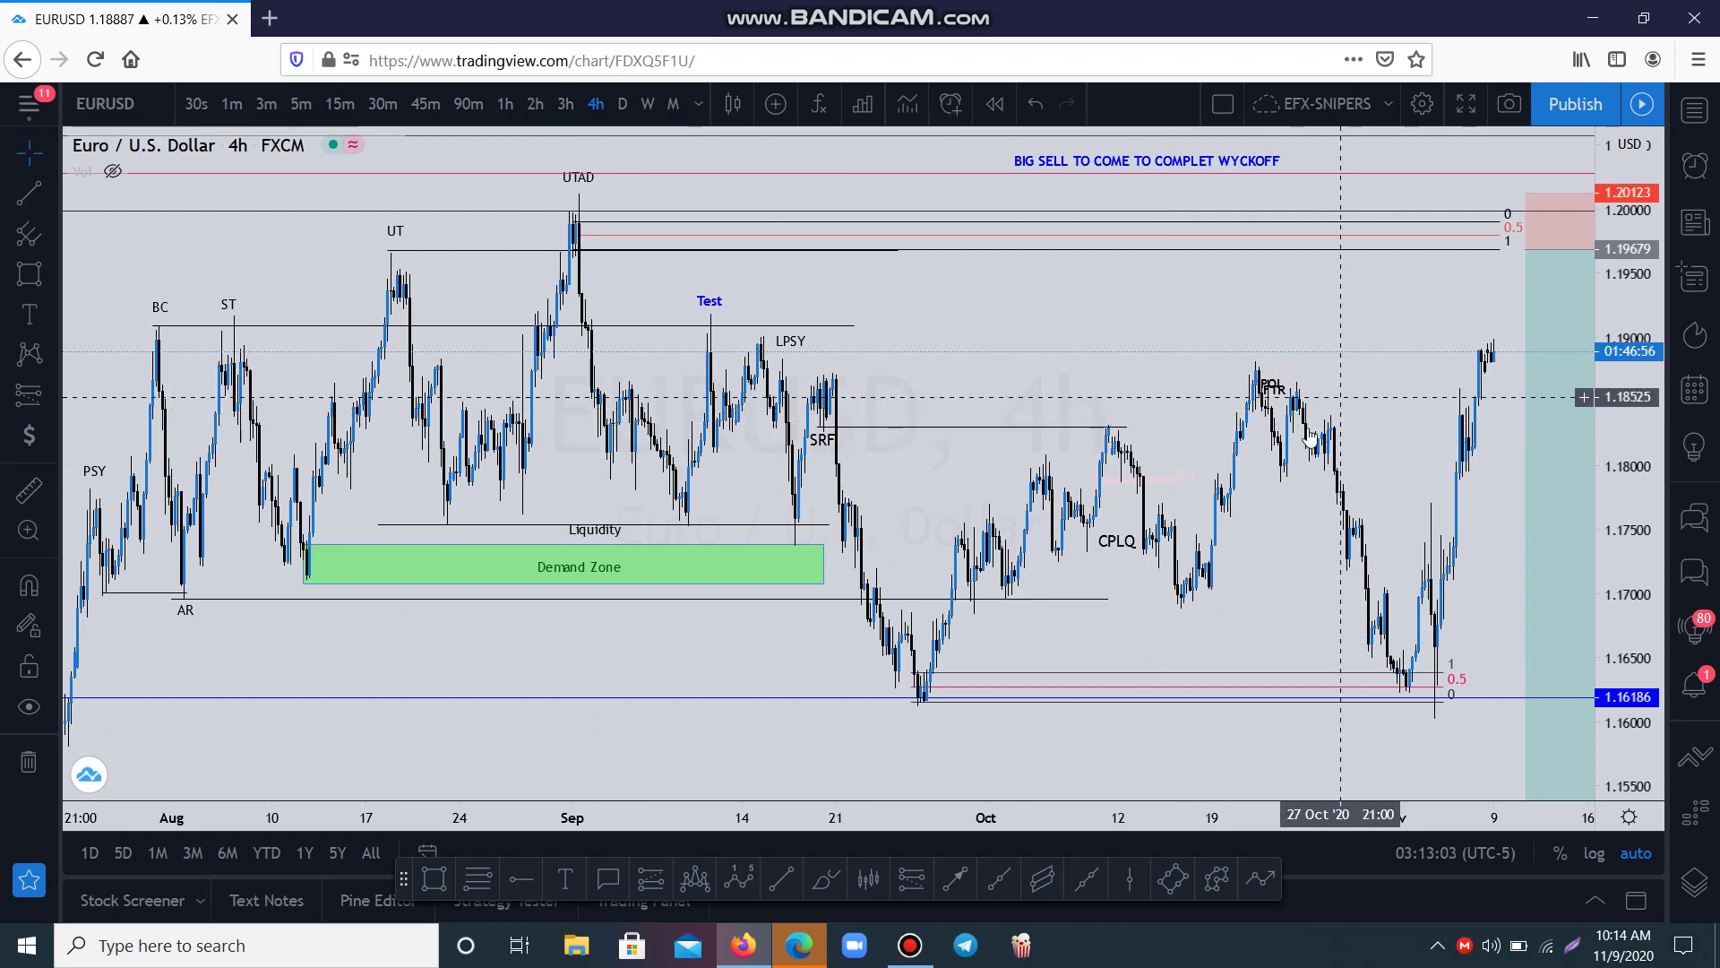
{"action": "left_click", "coordinate": [505, 103]}
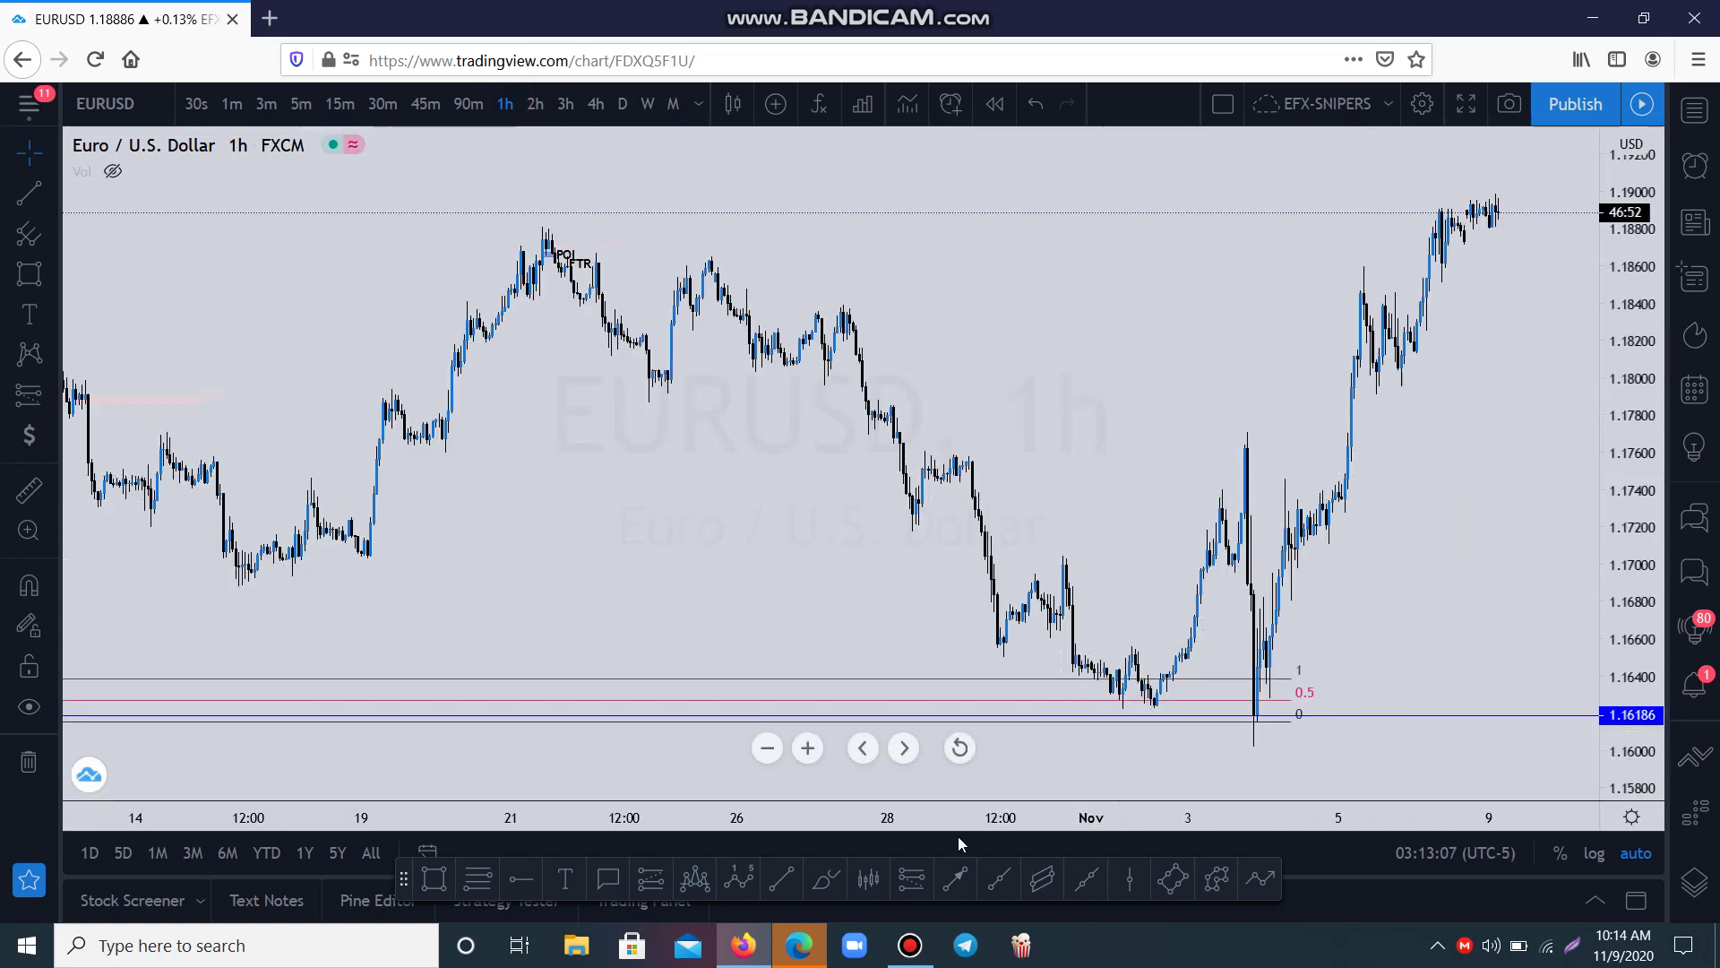
{"action": "left_click", "coordinate": [764, 751]}
{"action": "left_click", "coordinate": [766, 749]}
{"action": "left_click", "coordinate": [808, 749]}
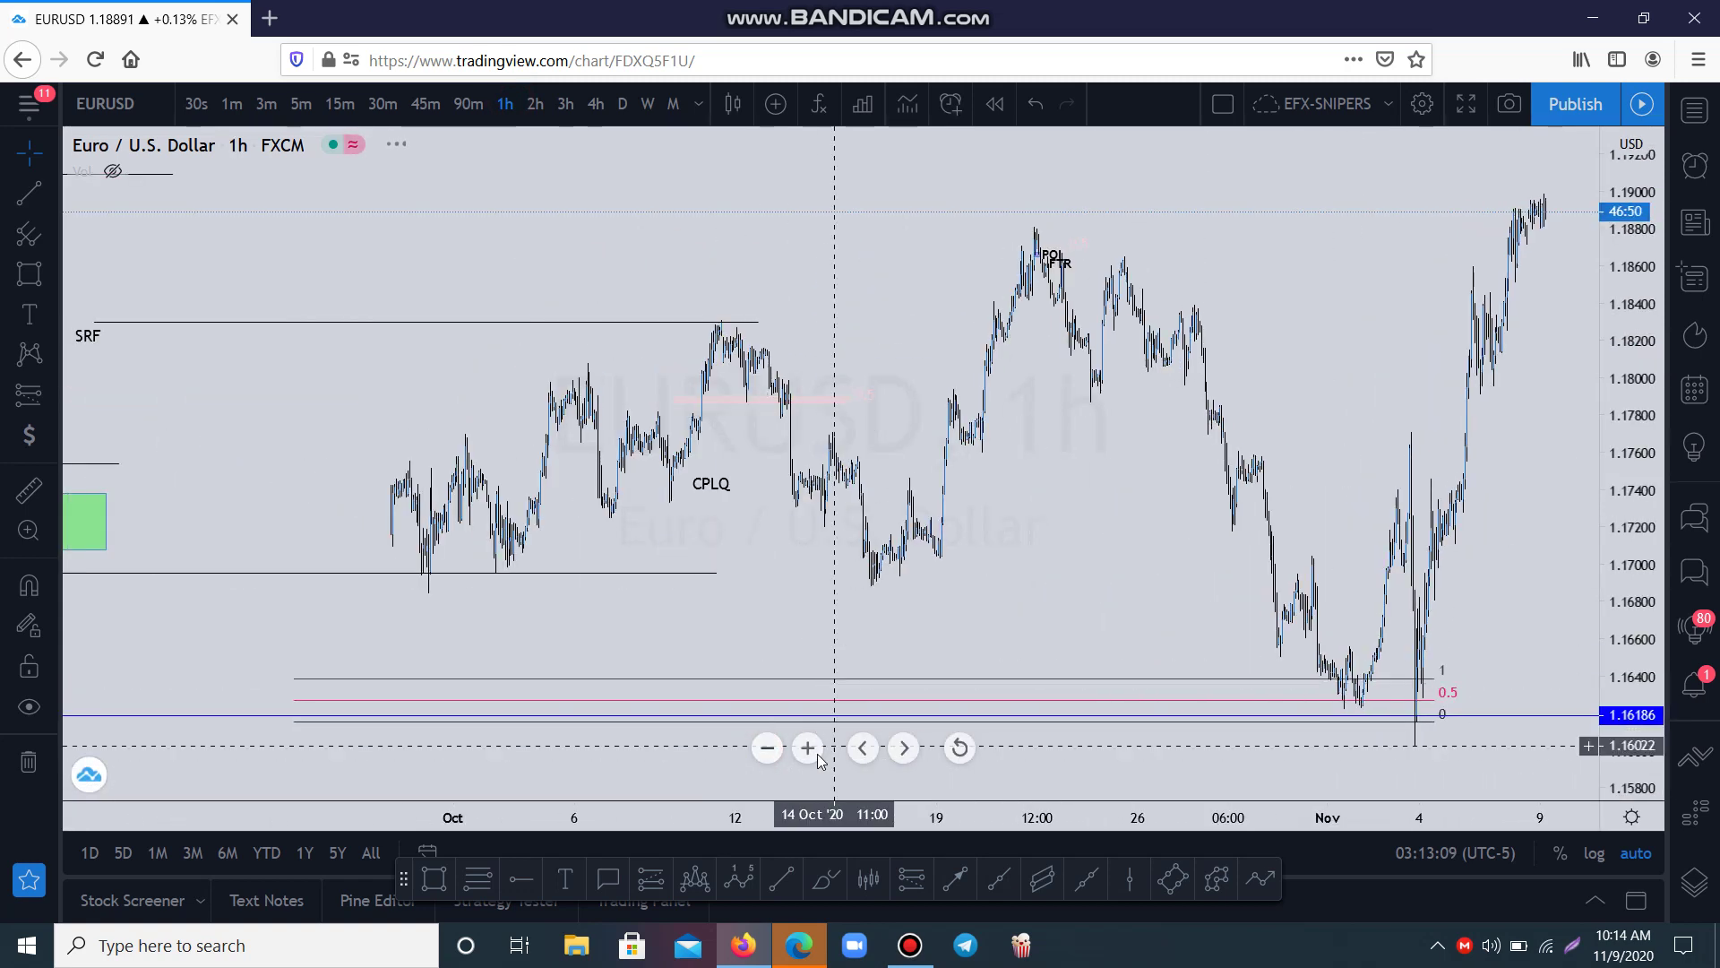
{"action": "left_click", "coordinate": [809, 749]}
{"action": "left_click", "coordinate": [808, 750]}
{"action": "left_click_drag", "start_coordinate": [357, 511], "coordinate": [1347, 595]}
{"action": "scroll", "coordinate": [1348, 595], "scroll_direction": "up", "scroll_amount": 2}
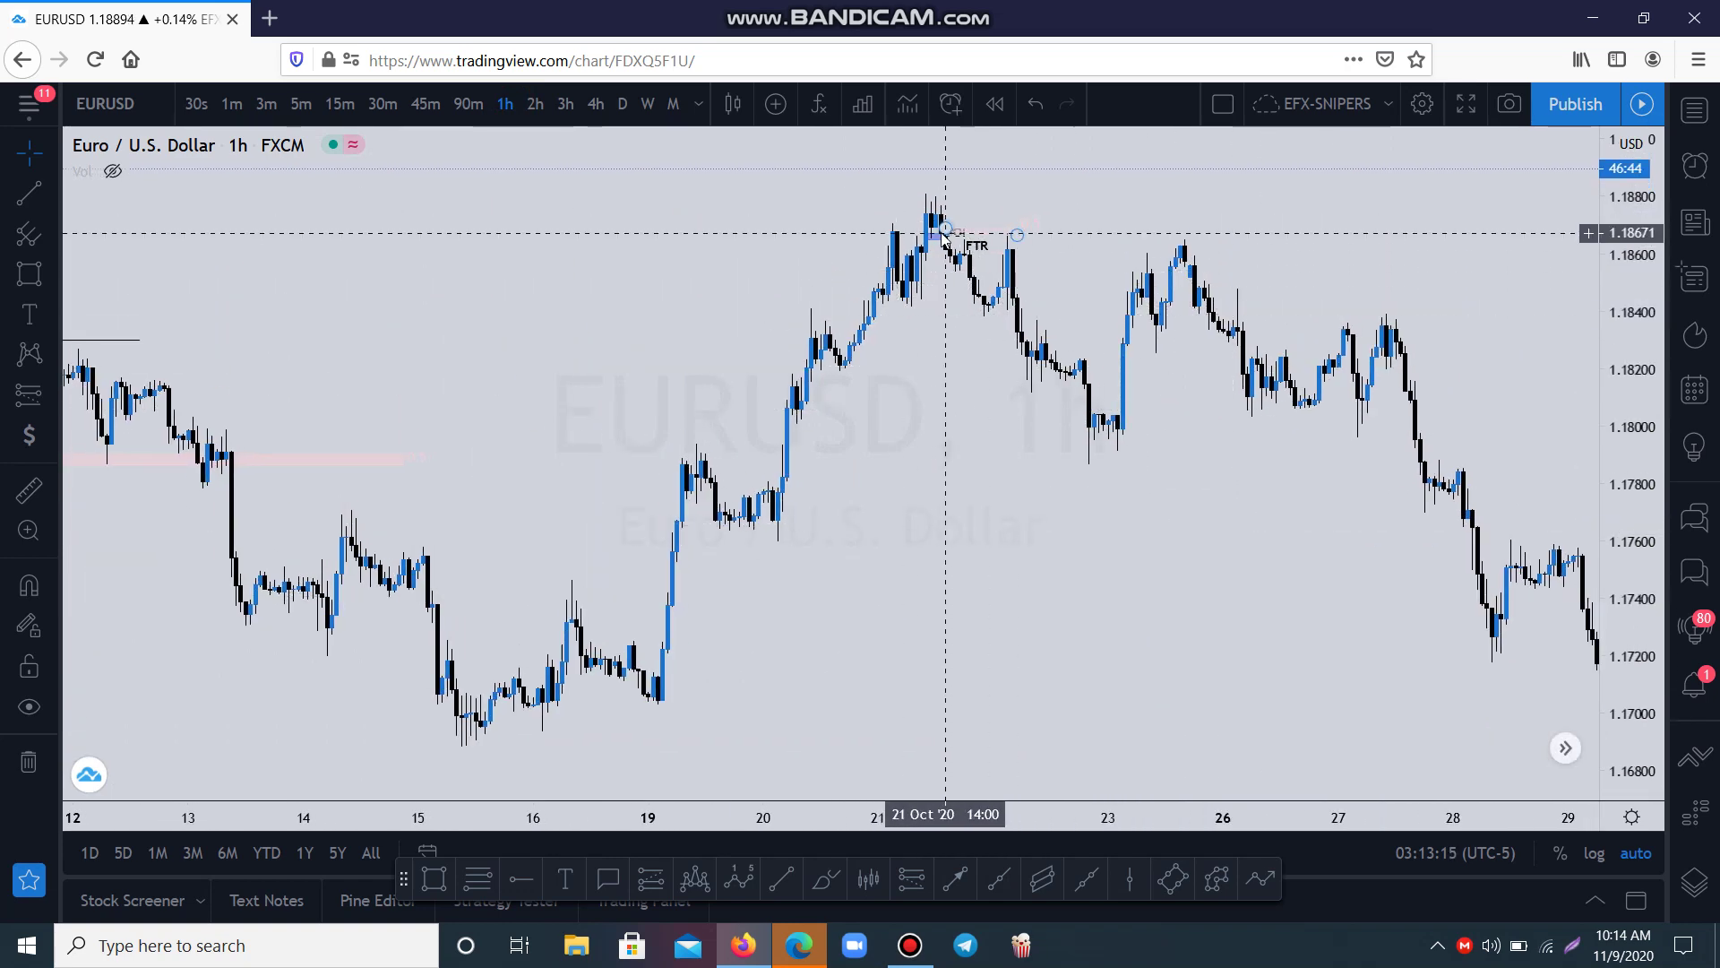
{"action": "left_click_drag", "start_coordinate": [1211, 544], "coordinate": [643, 550]}
{"action": "left_click", "coordinate": [593, 104]}
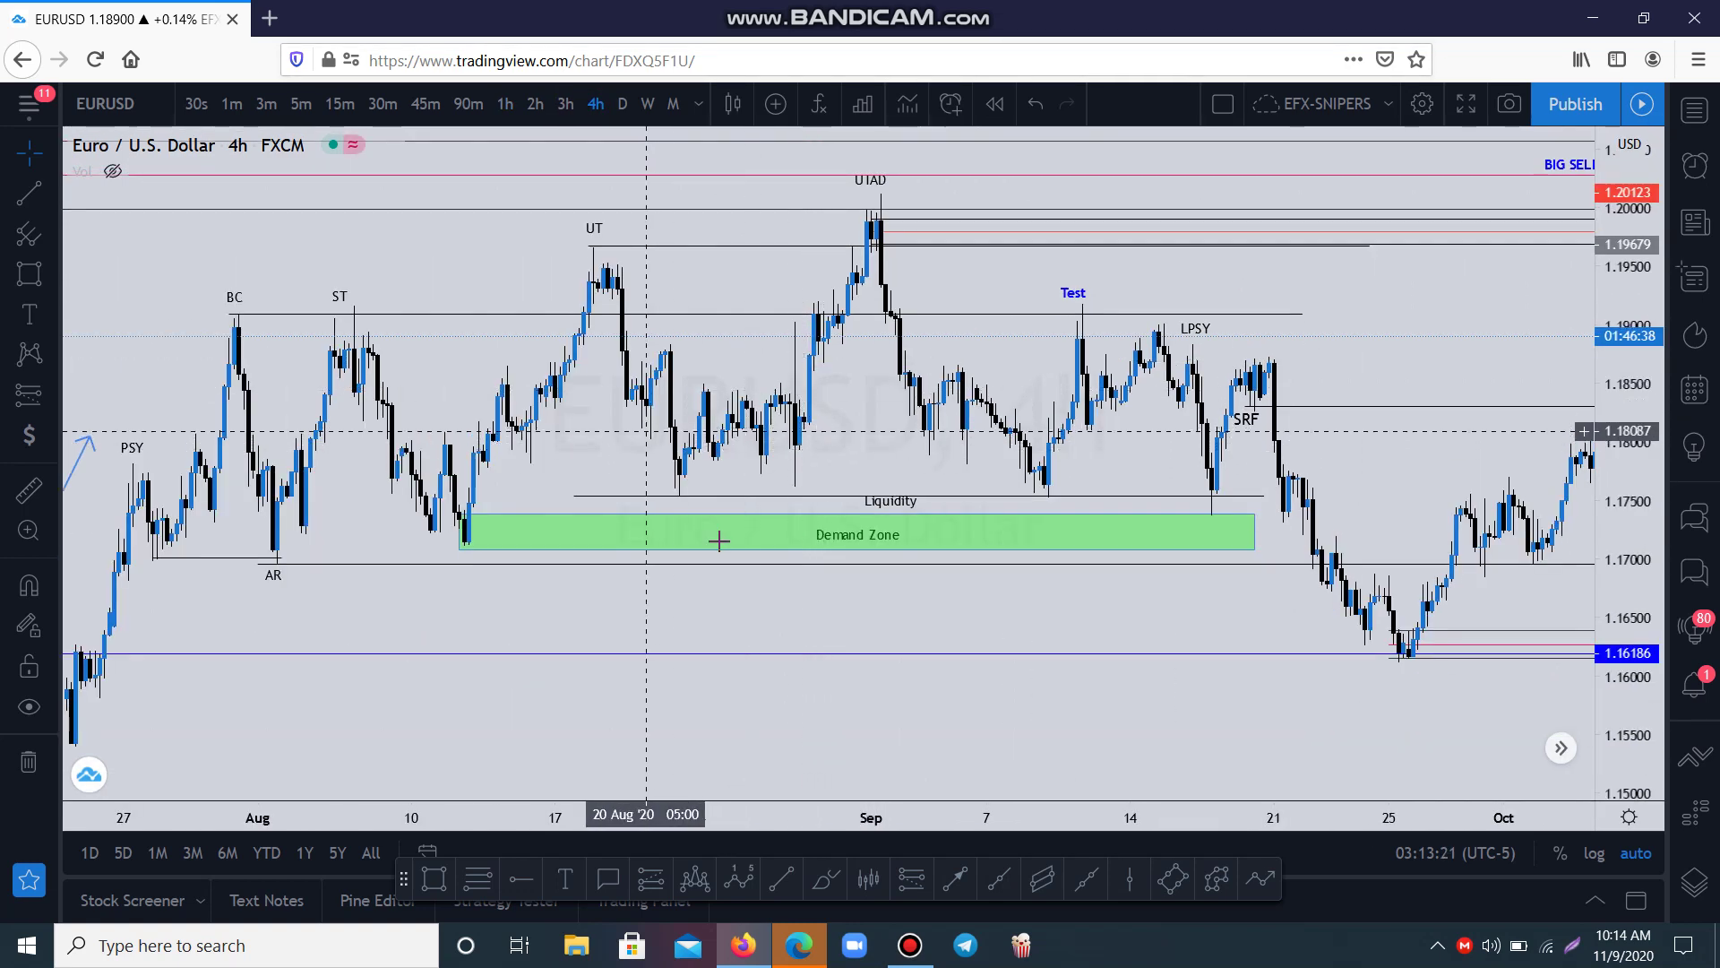
Pan and scroll the 4h chart to show late July through October, and close the XM trading-bonus ad
{"action": "left_click_drag", "start_coordinate": [696, 537], "coordinate": [831, 461]}
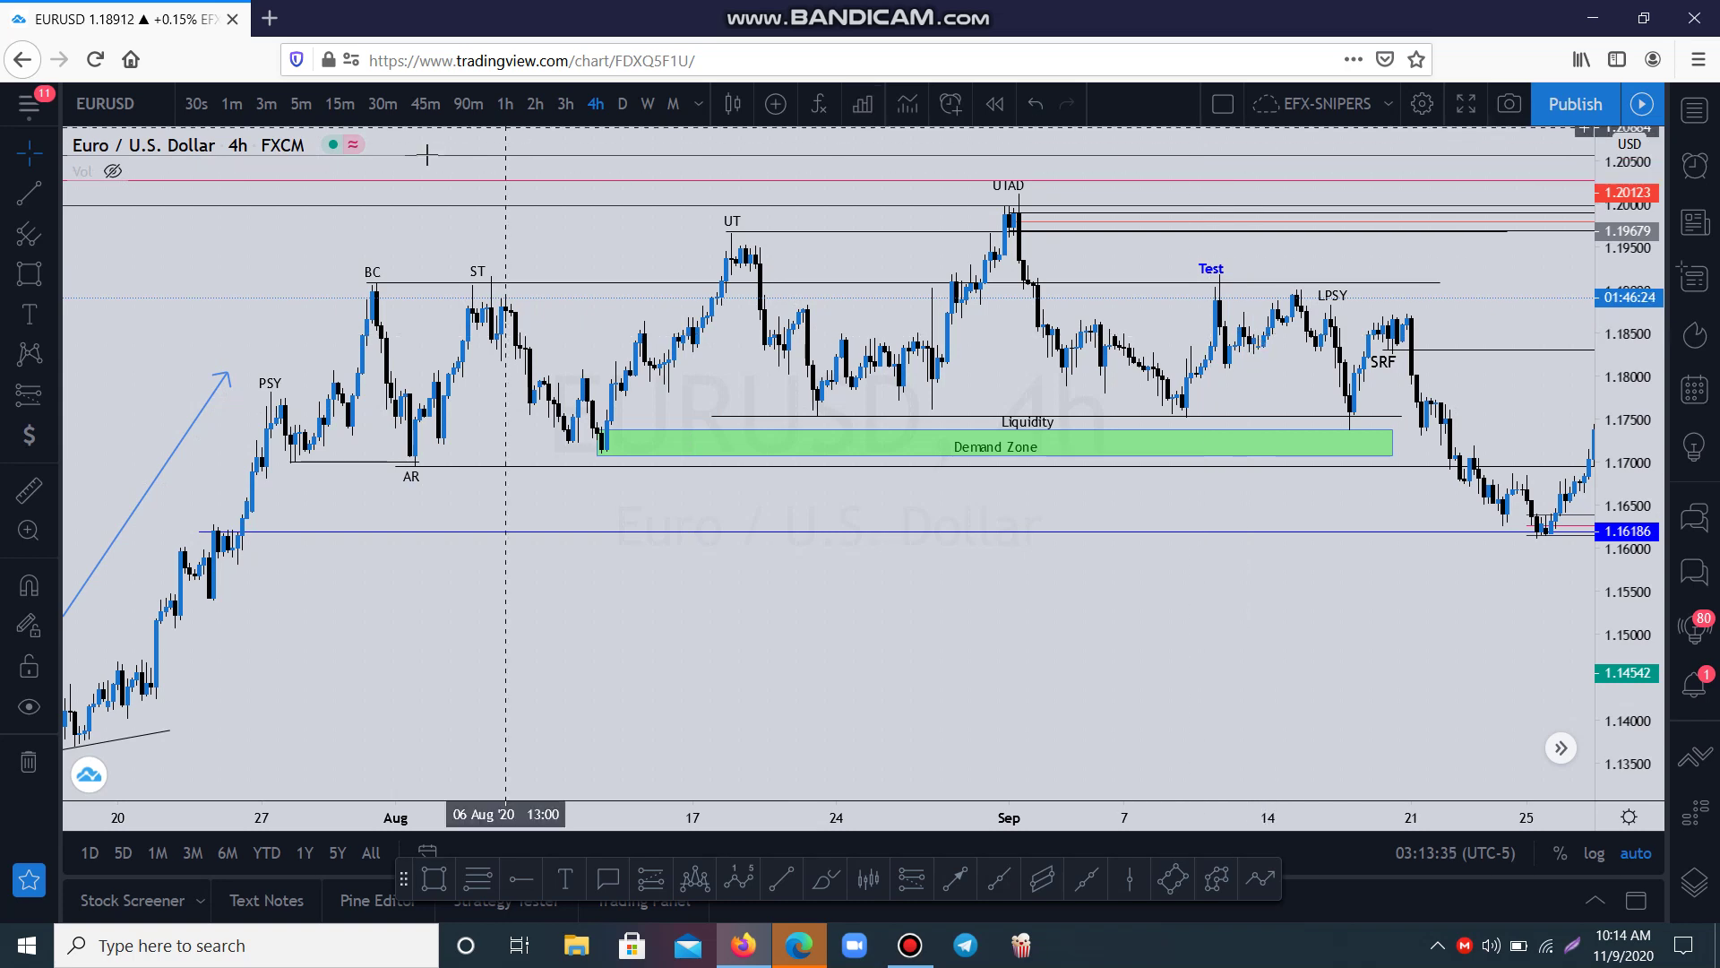
{"action": "scroll", "coordinate": [1323, 460], "scroll_direction": "right", "scroll_amount": 5}
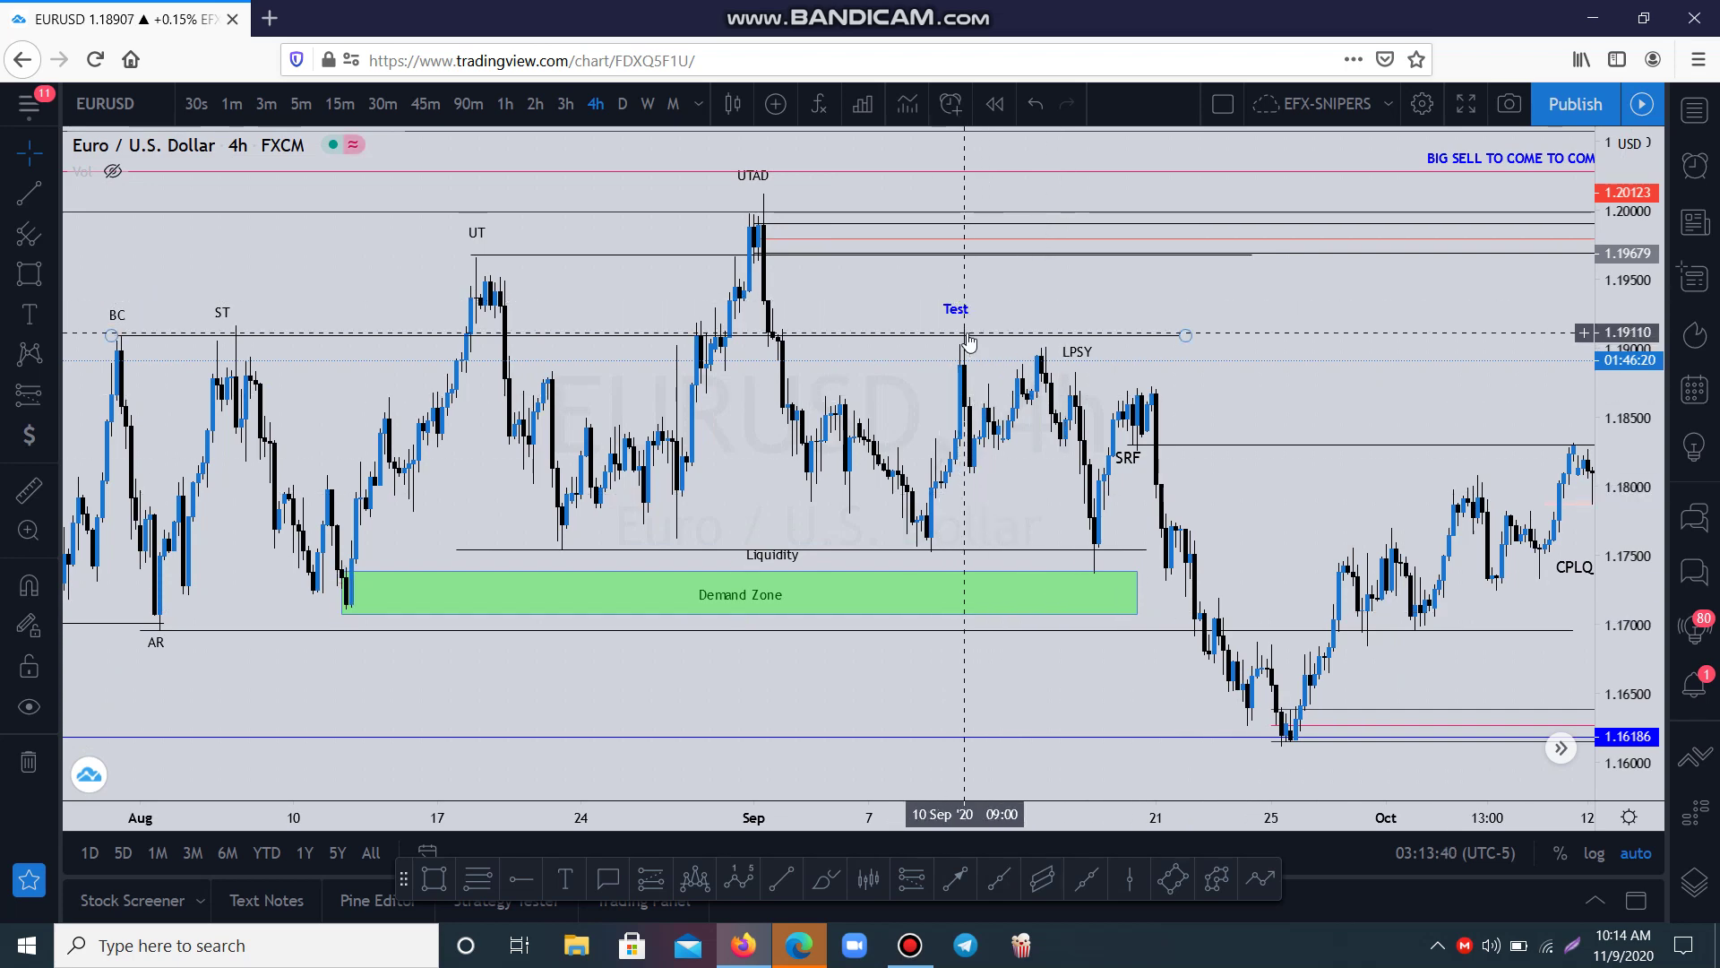
{"action": "scroll", "coordinate": [714, 434], "scroll_direction": "left", "scroll_amount": 4}
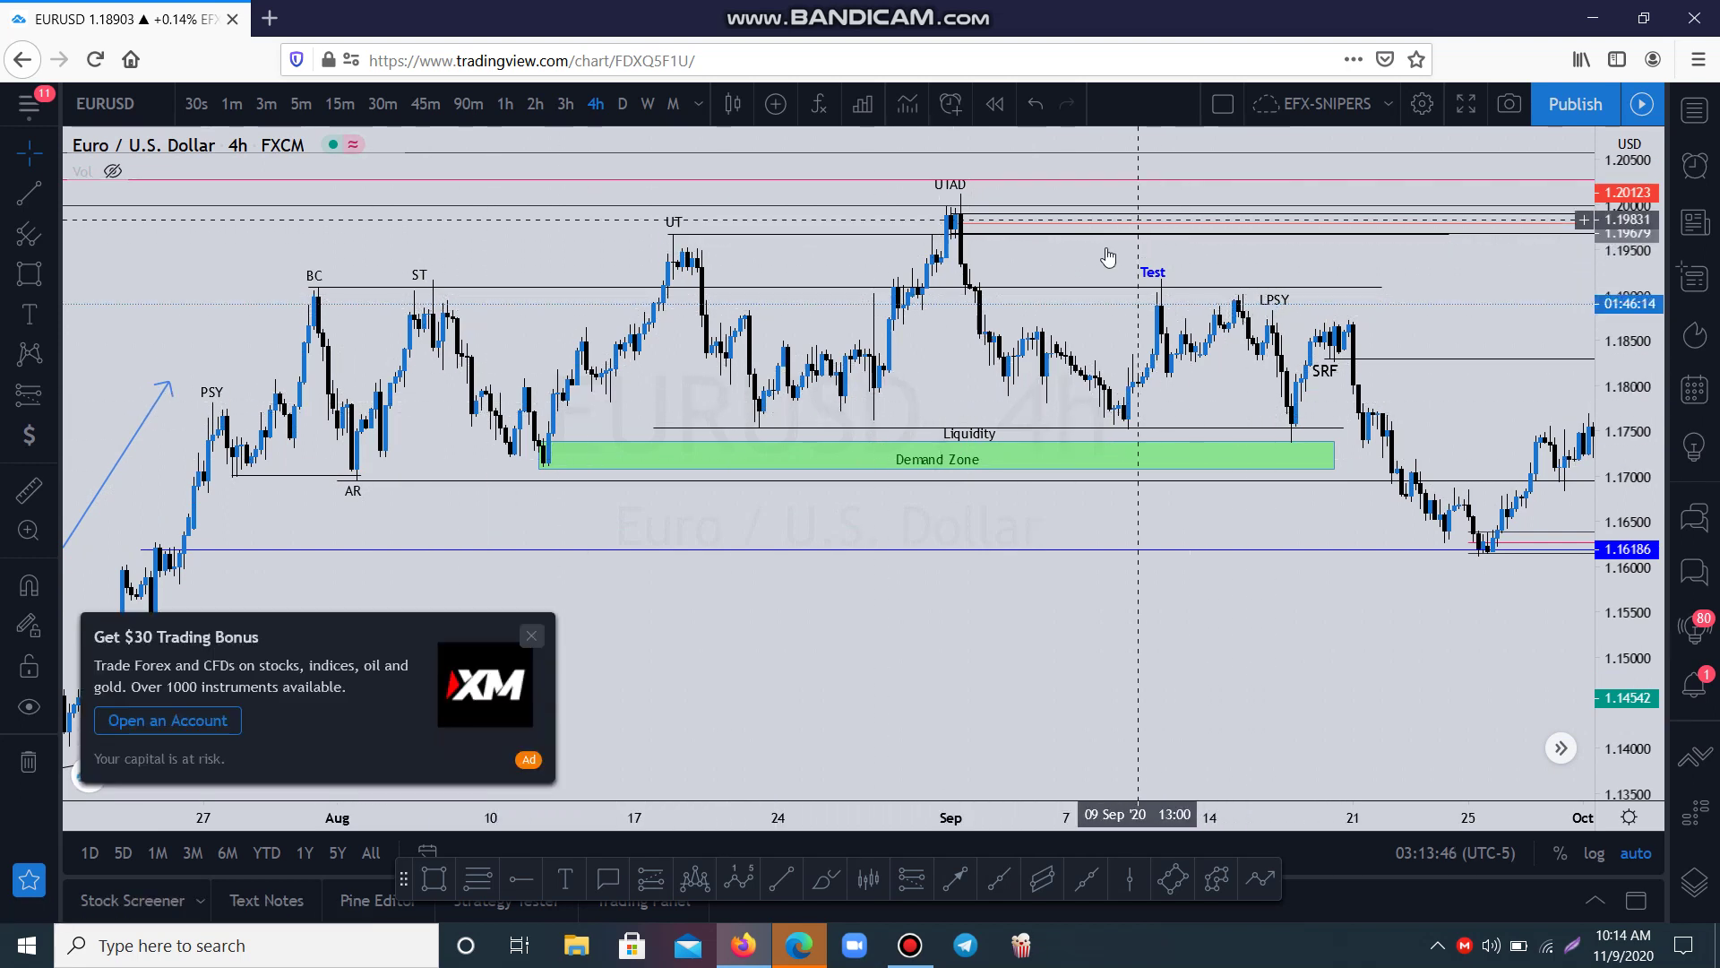
{"action": "left_click", "coordinate": [531, 635]}
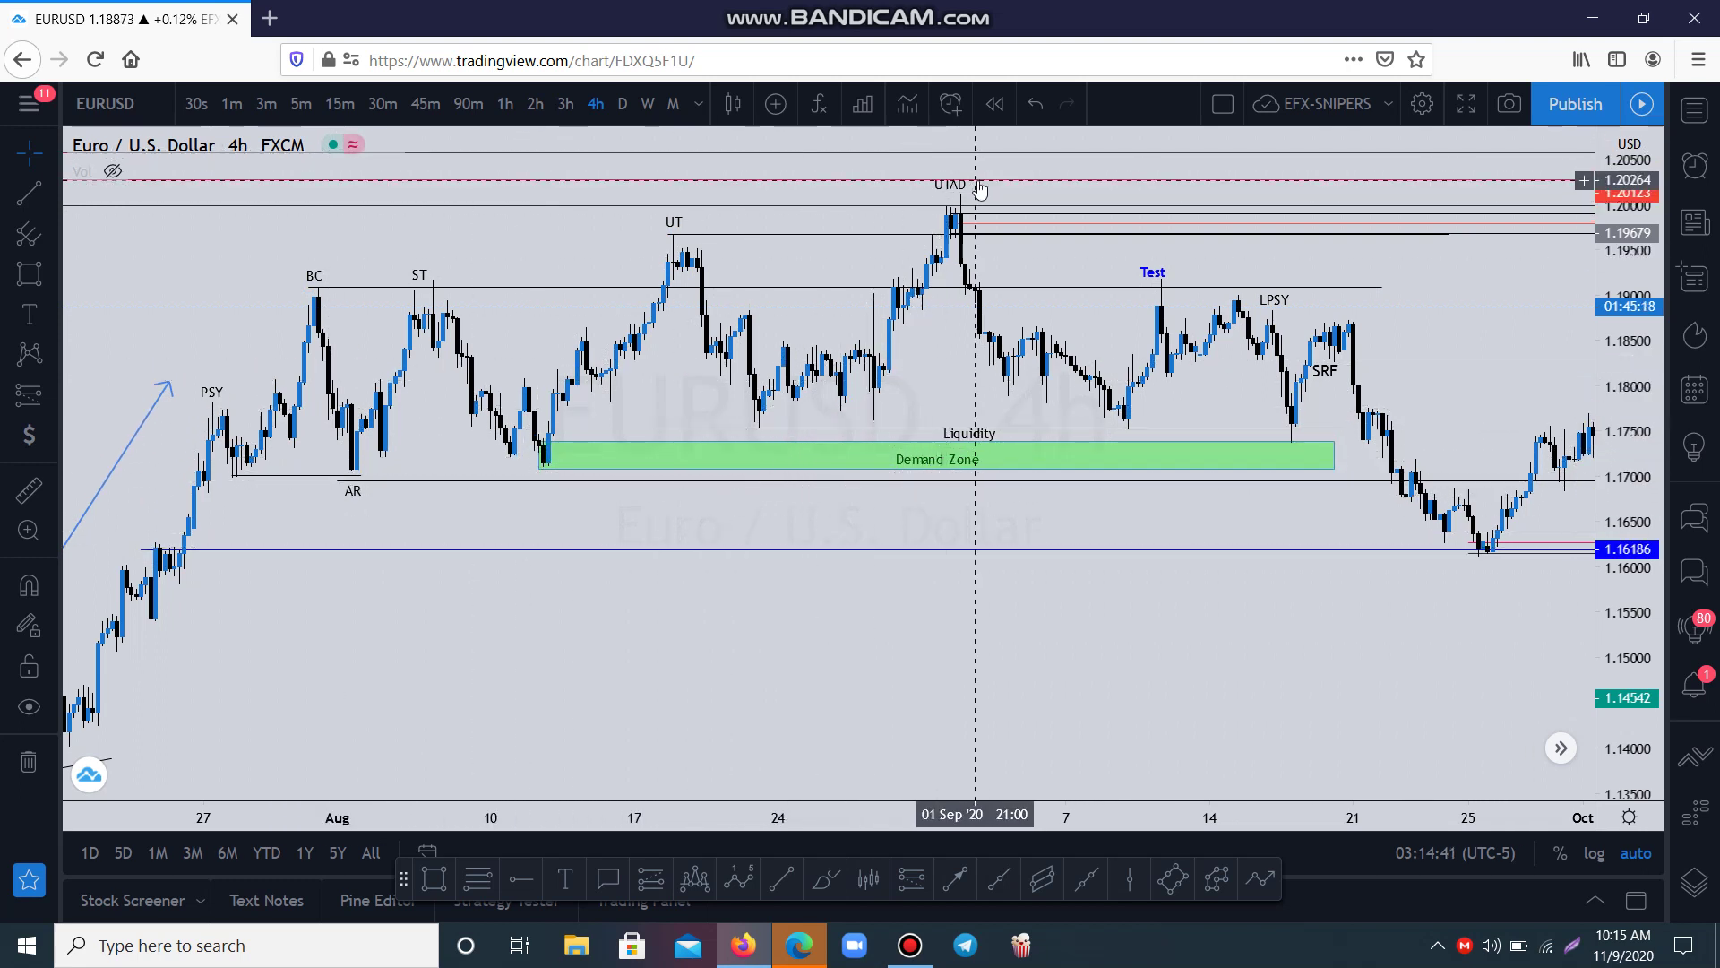
Brush small arcs above the BC, UT and UTAD peaks, then anchor a trend line at the BC high
{"action": "left_click", "coordinate": [836, 884]}
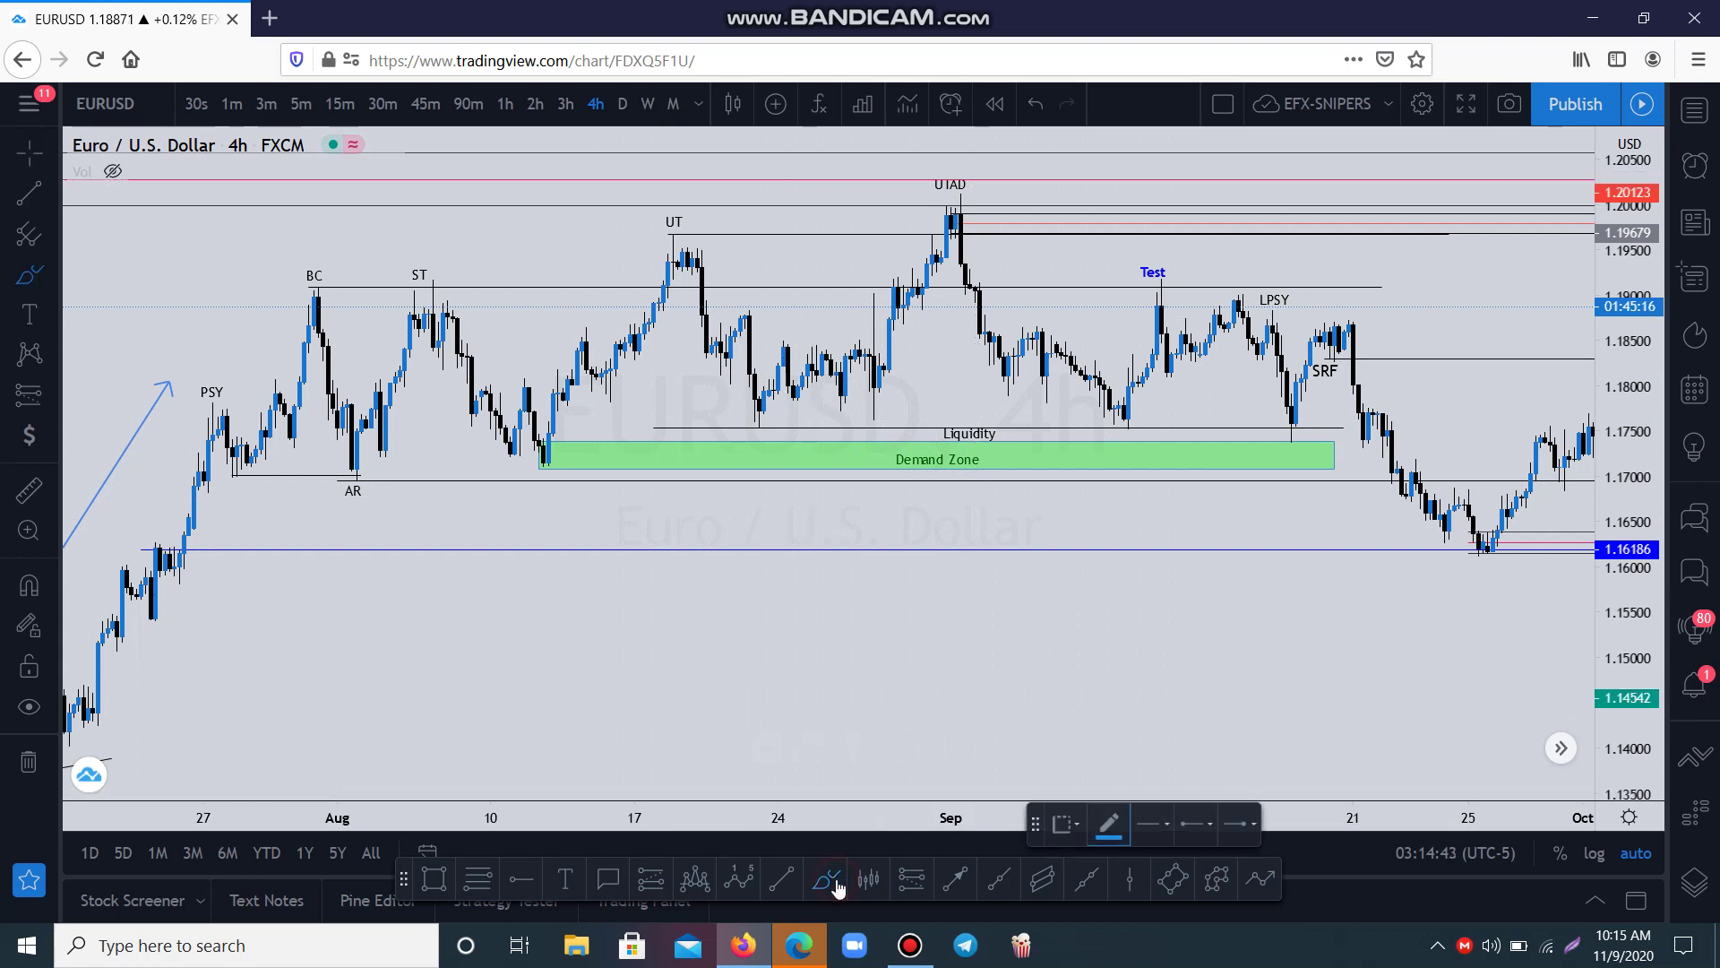
{"action": "left_click_drag", "start_coordinate": [285, 271], "coordinate": [342, 265]}
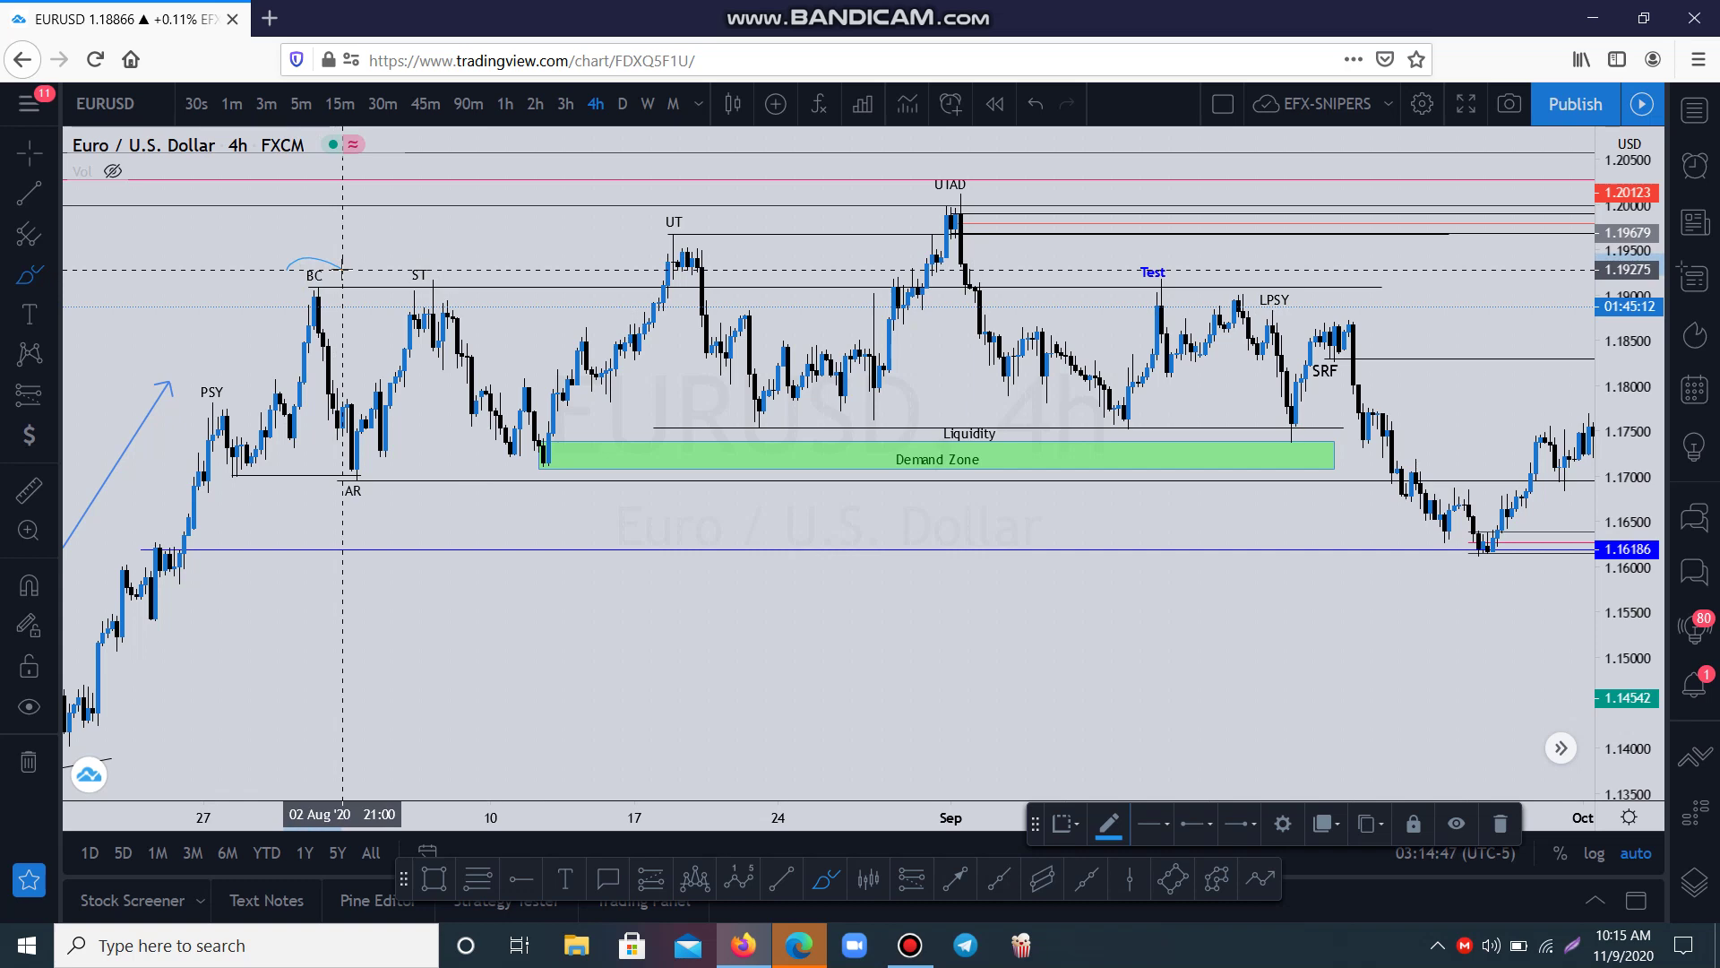
{"action": "mouse_move", "coordinate": [651, 214]}
{"action": "left_mouse_down"}
{"action": "mouse_move", "coordinate": [679, 191]}
{"action": "mouse_move", "coordinate": [712, 217]}
{"action": "left_mouse_up"}
{"action": "mouse_move", "coordinate": [912, 190]}
{"action": "left_mouse_down"}
{"action": "mouse_move", "coordinate": [977, 166]}
{"action": "mouse_move", "coordinate": [980, 181]}
{"action": "left_mouse_up"}
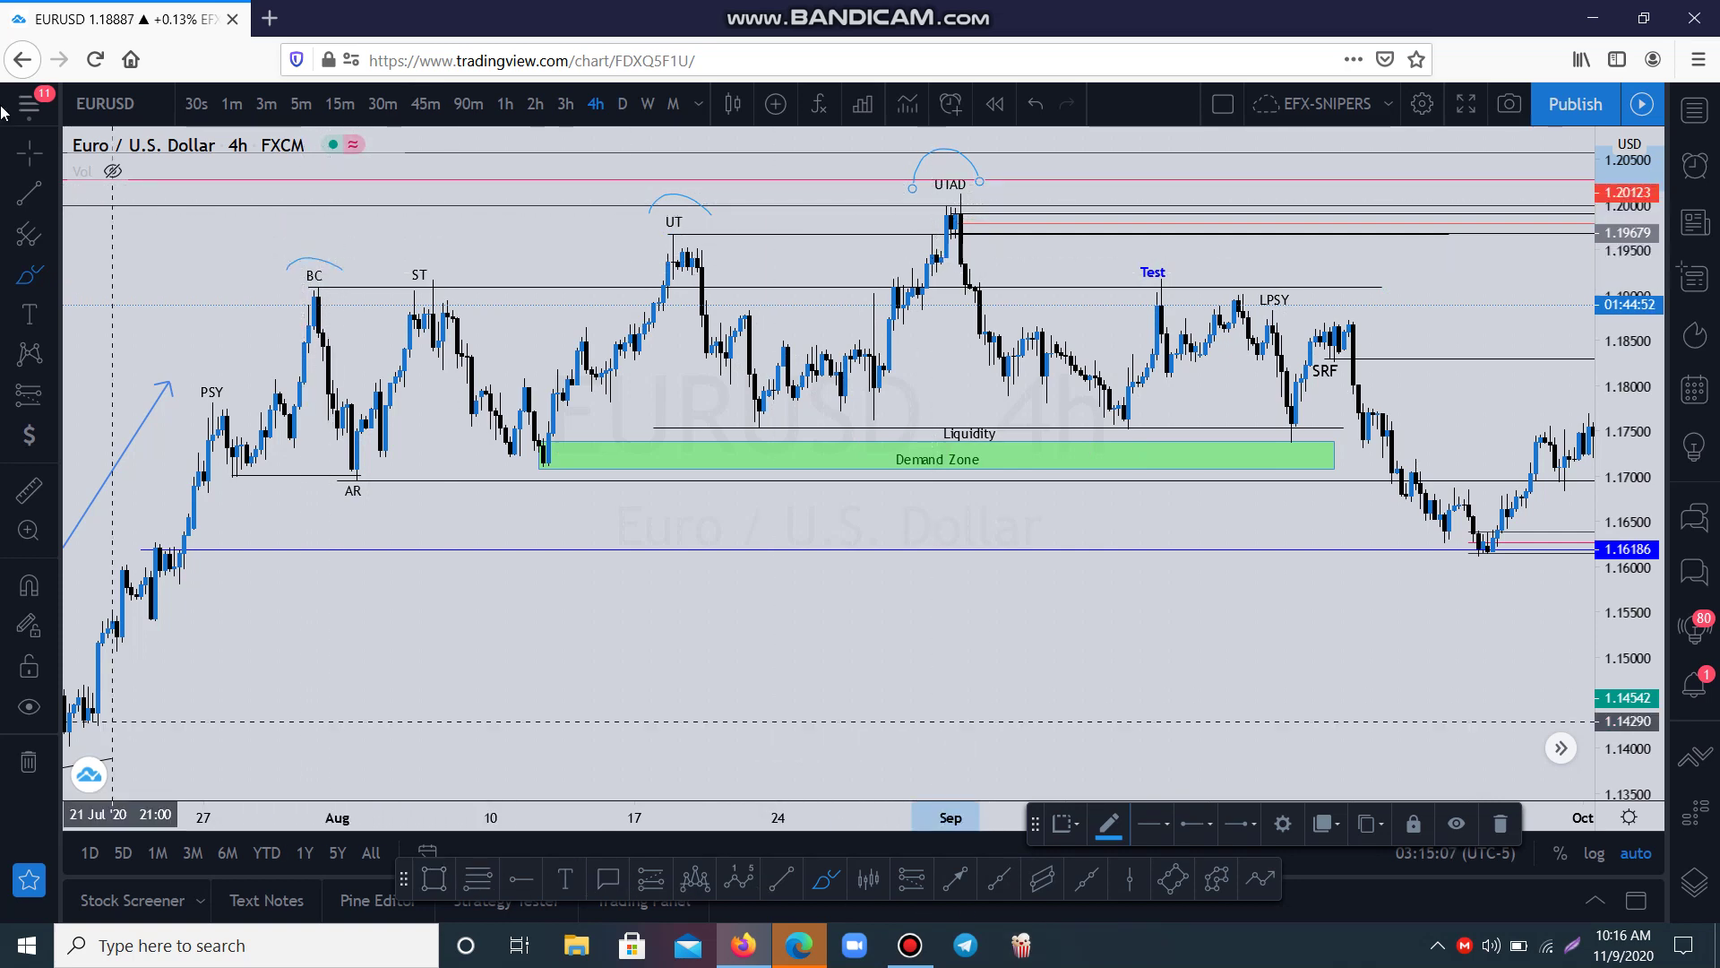
{"action": "left_click", "coordinate": [40, 206]}
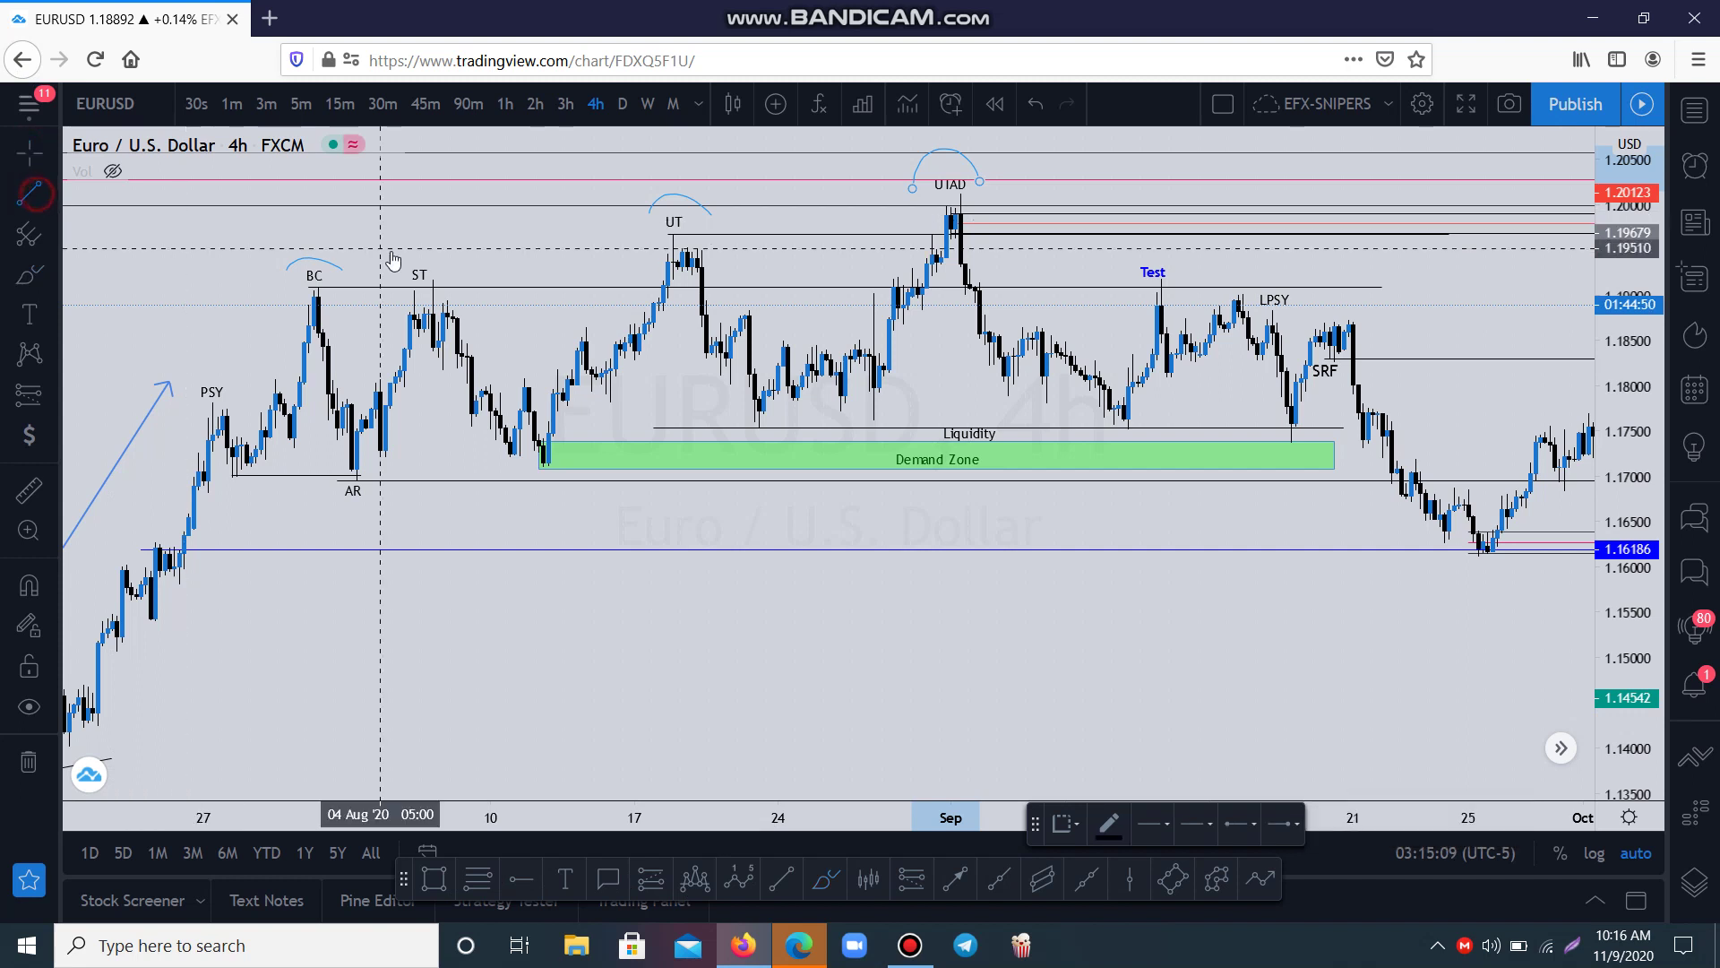
{"action": "left_click", "coordinate": [314, 288]}
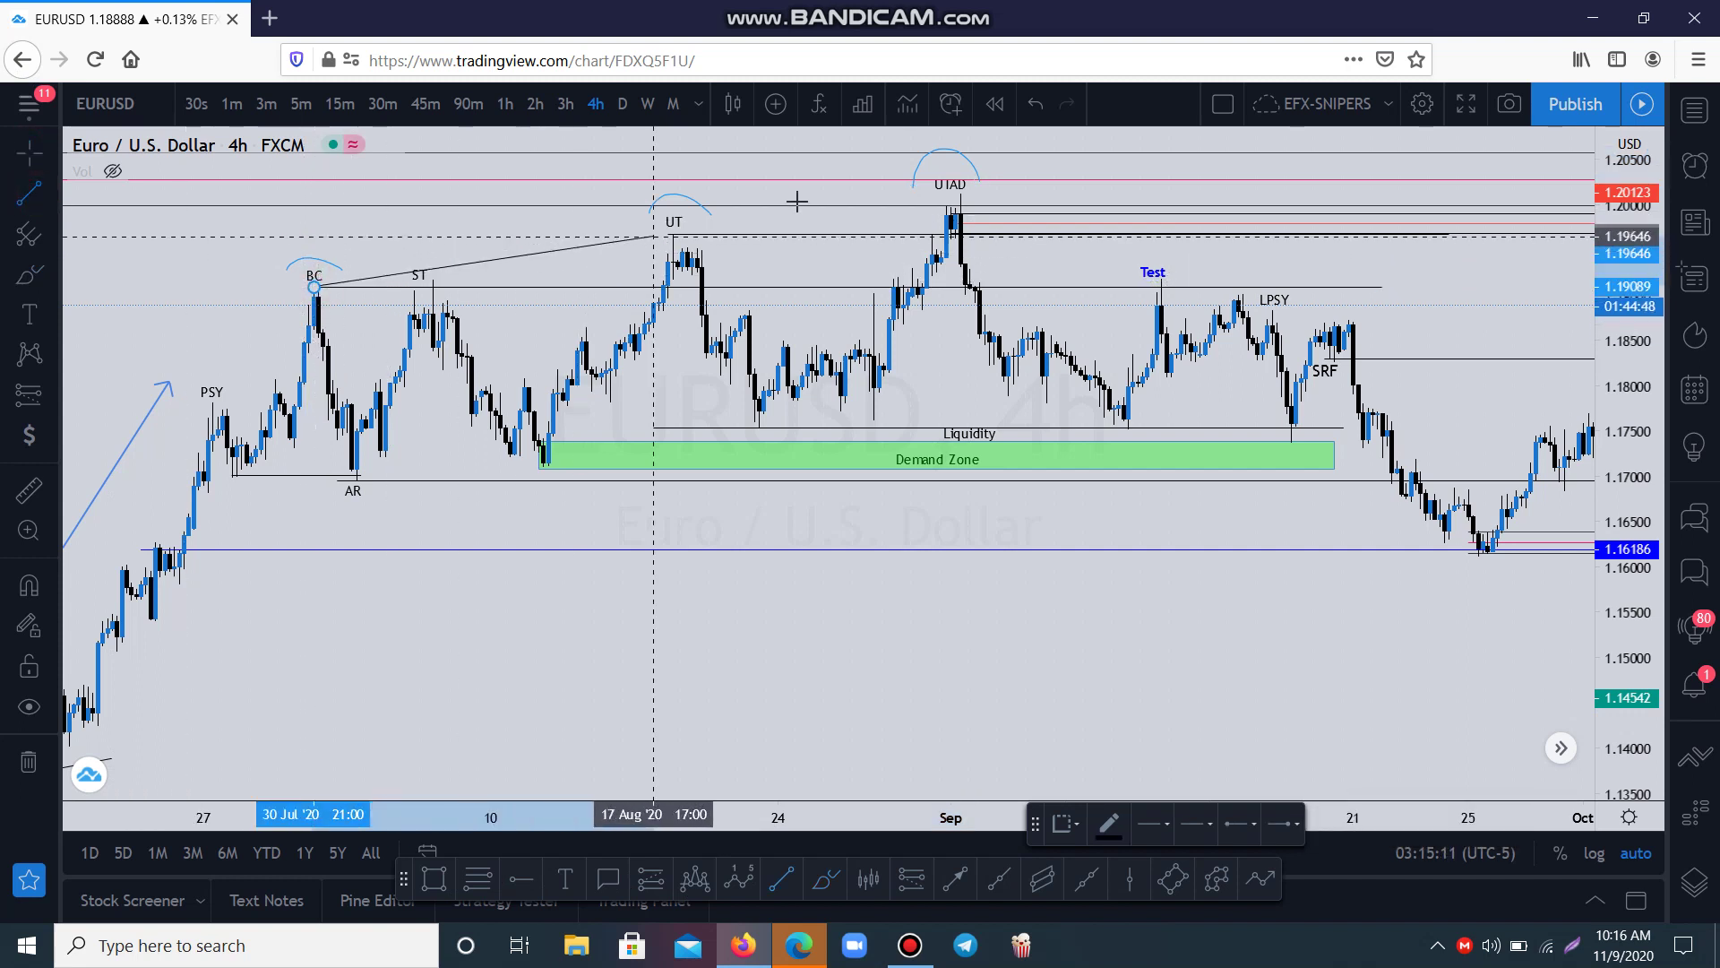
Finish the trend line at the UTAD high near 1.2013 and pan to later candles
{"action": "left_click", "coordinate": [984, 191]}
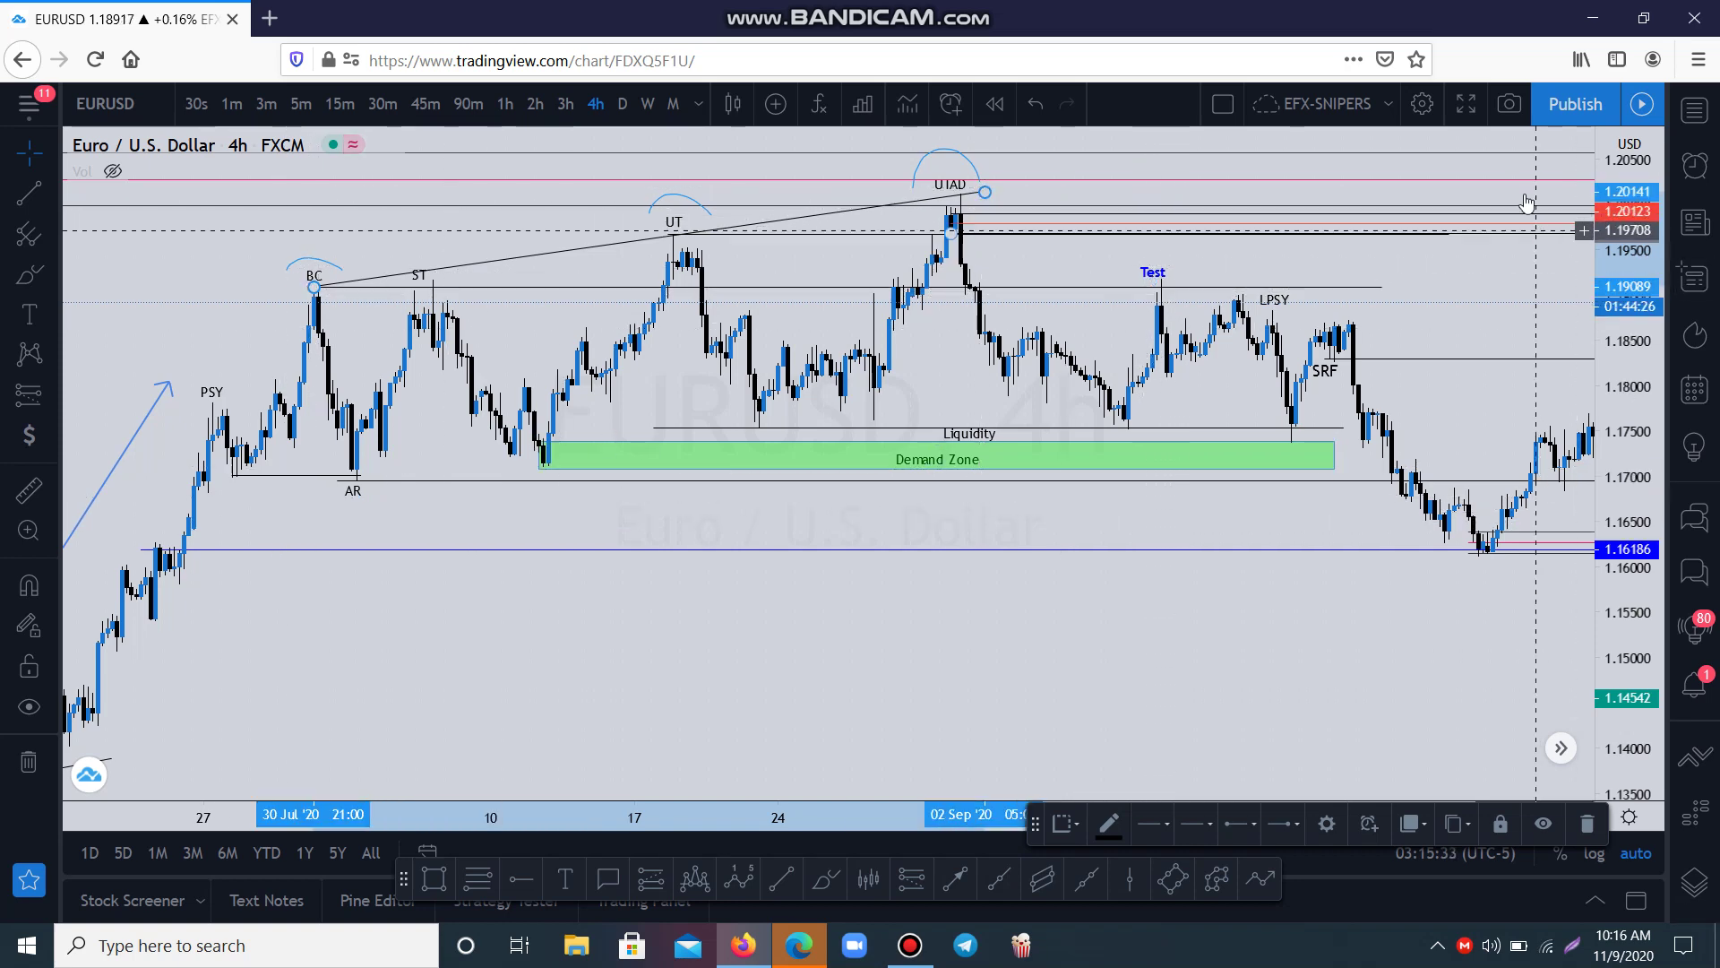
{"action": "left_click_drag", "start_coordinate": [1098, 668], "coordinate": [1014, 654]}
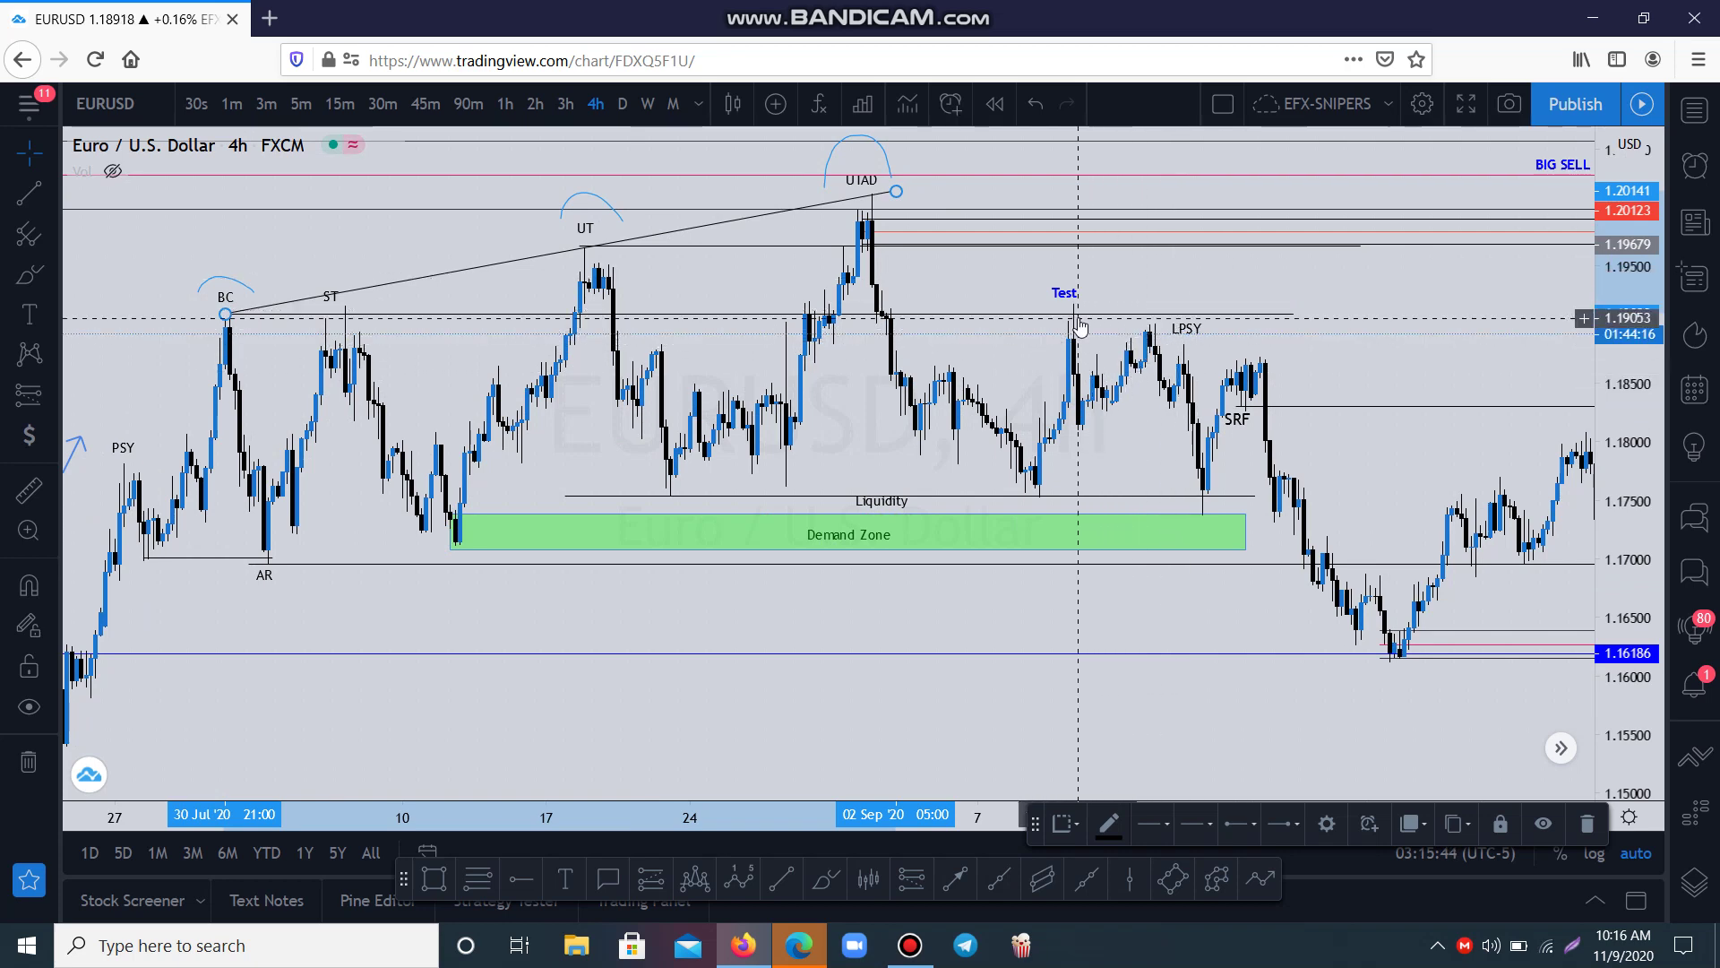
Draw a Fib Retracement from the Test high to a point on the right, then pan forward
{"action": "left_click", "coordinate": [475, 887]}
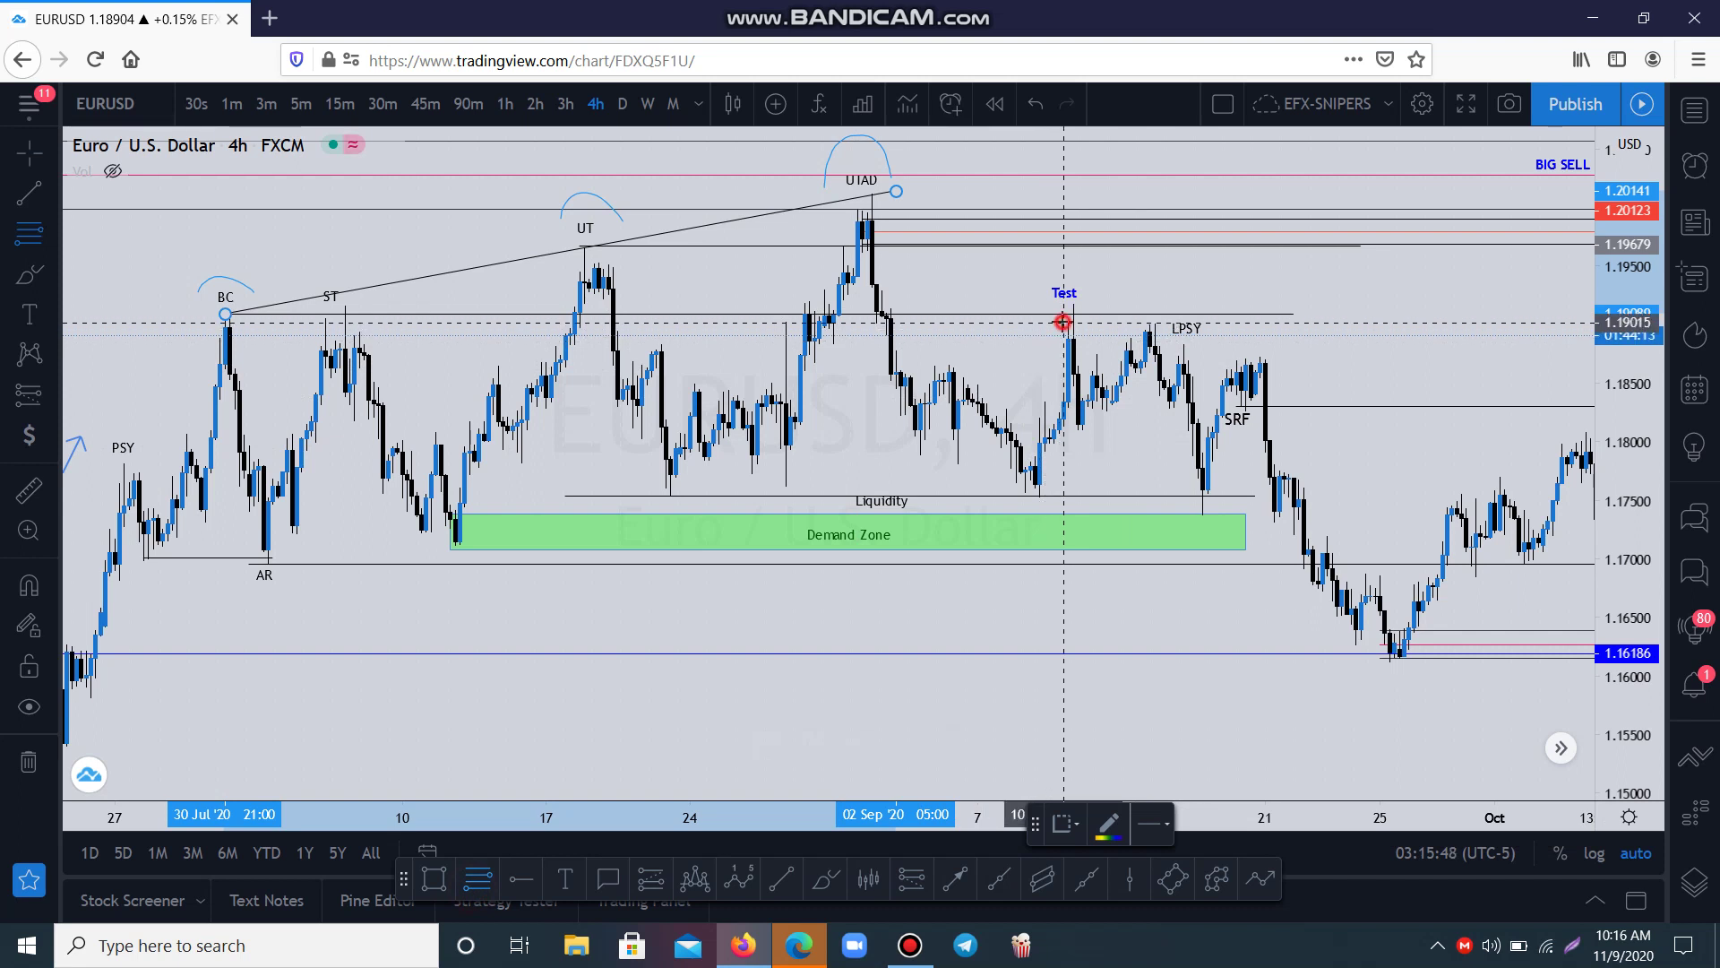
{"action": "left_click", "coordinate": [1063, 322]}
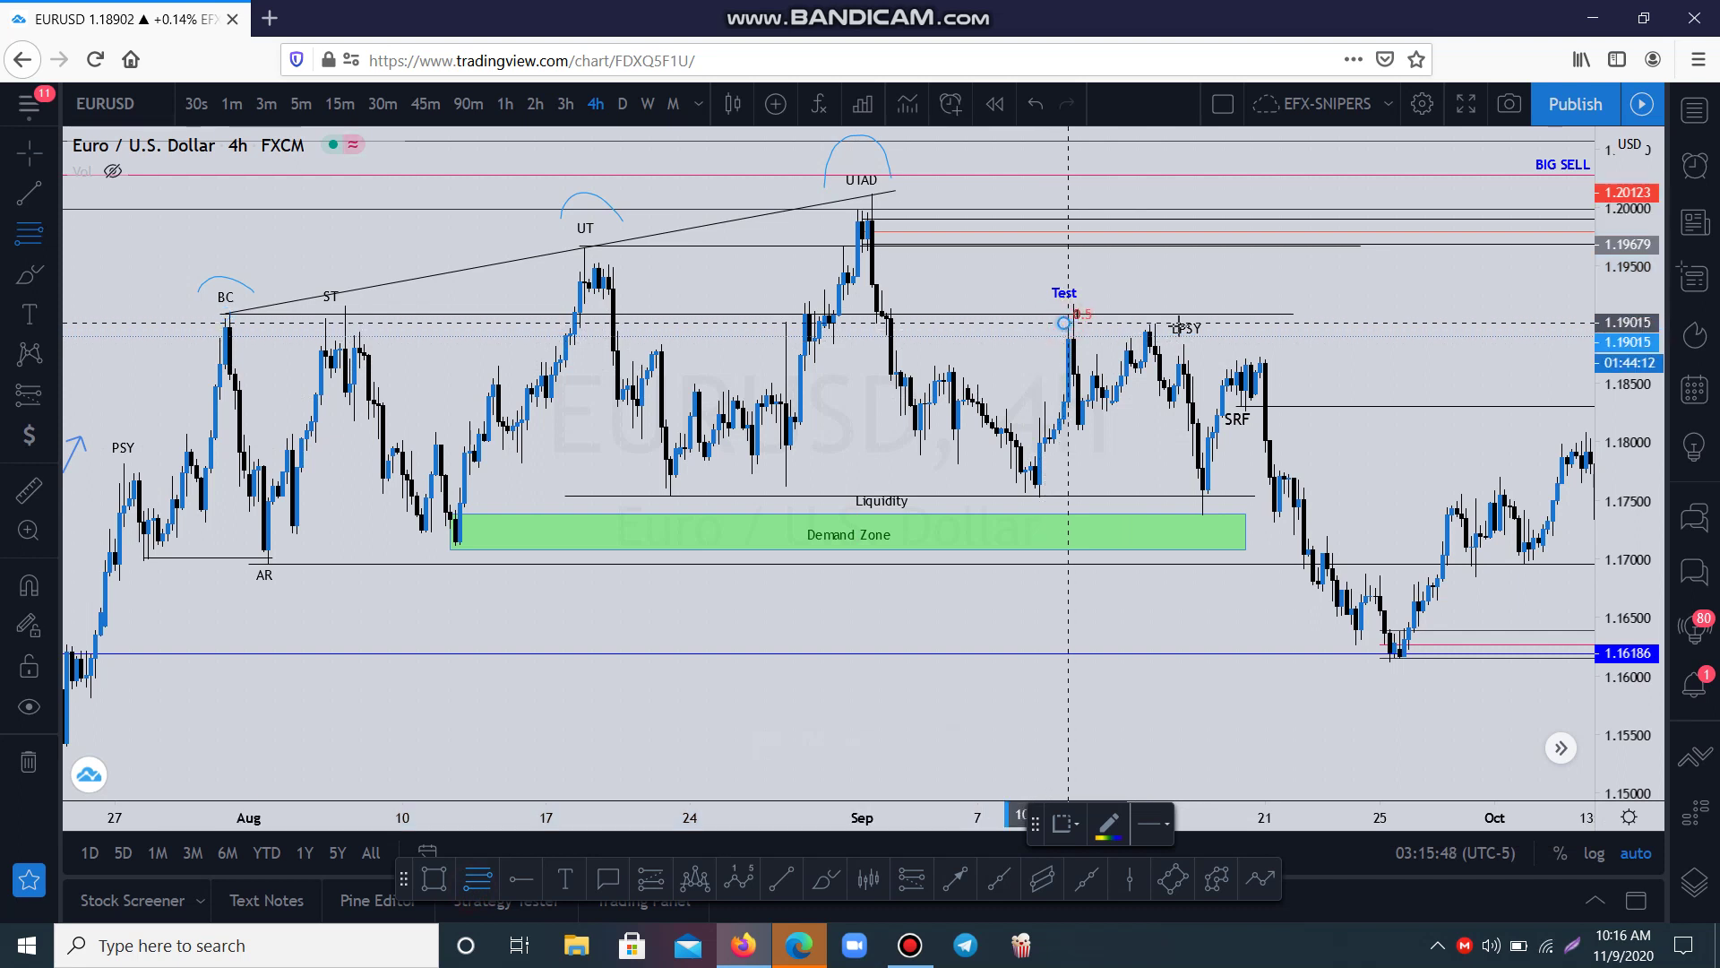
{"action": "left_click", "coordinate": [1238, 305]}
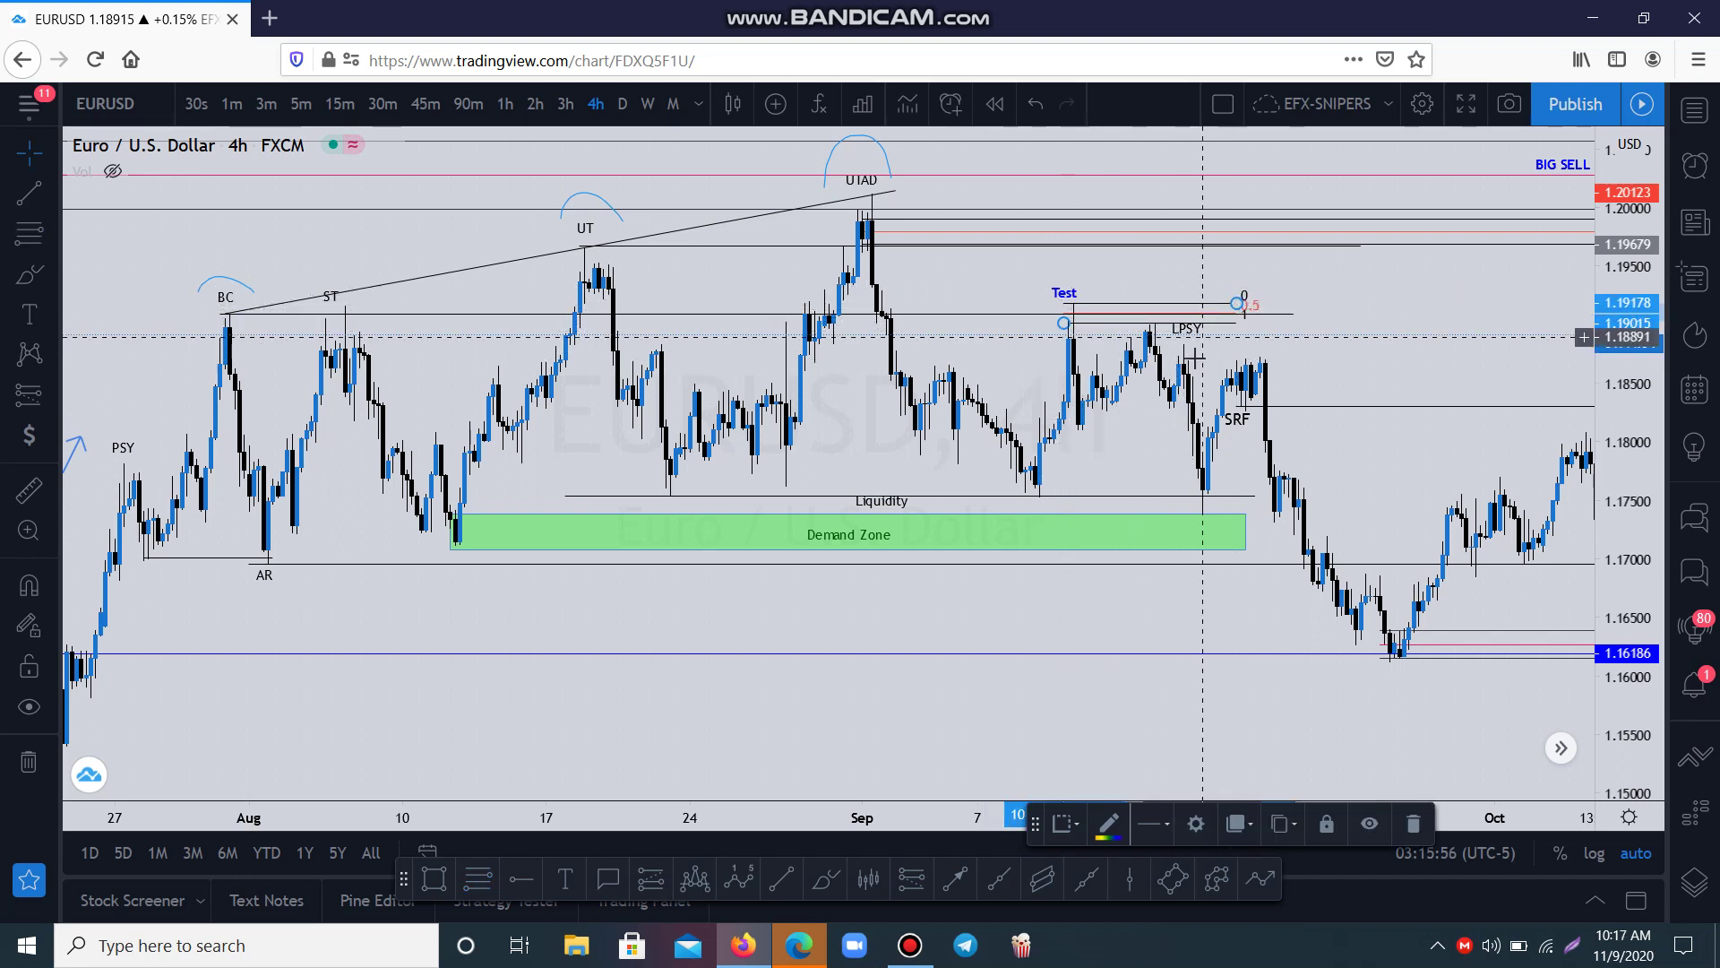
{"action": "left_click_drag", "start_coordinate": [1134, 428], "coordinate": [965, 455]}
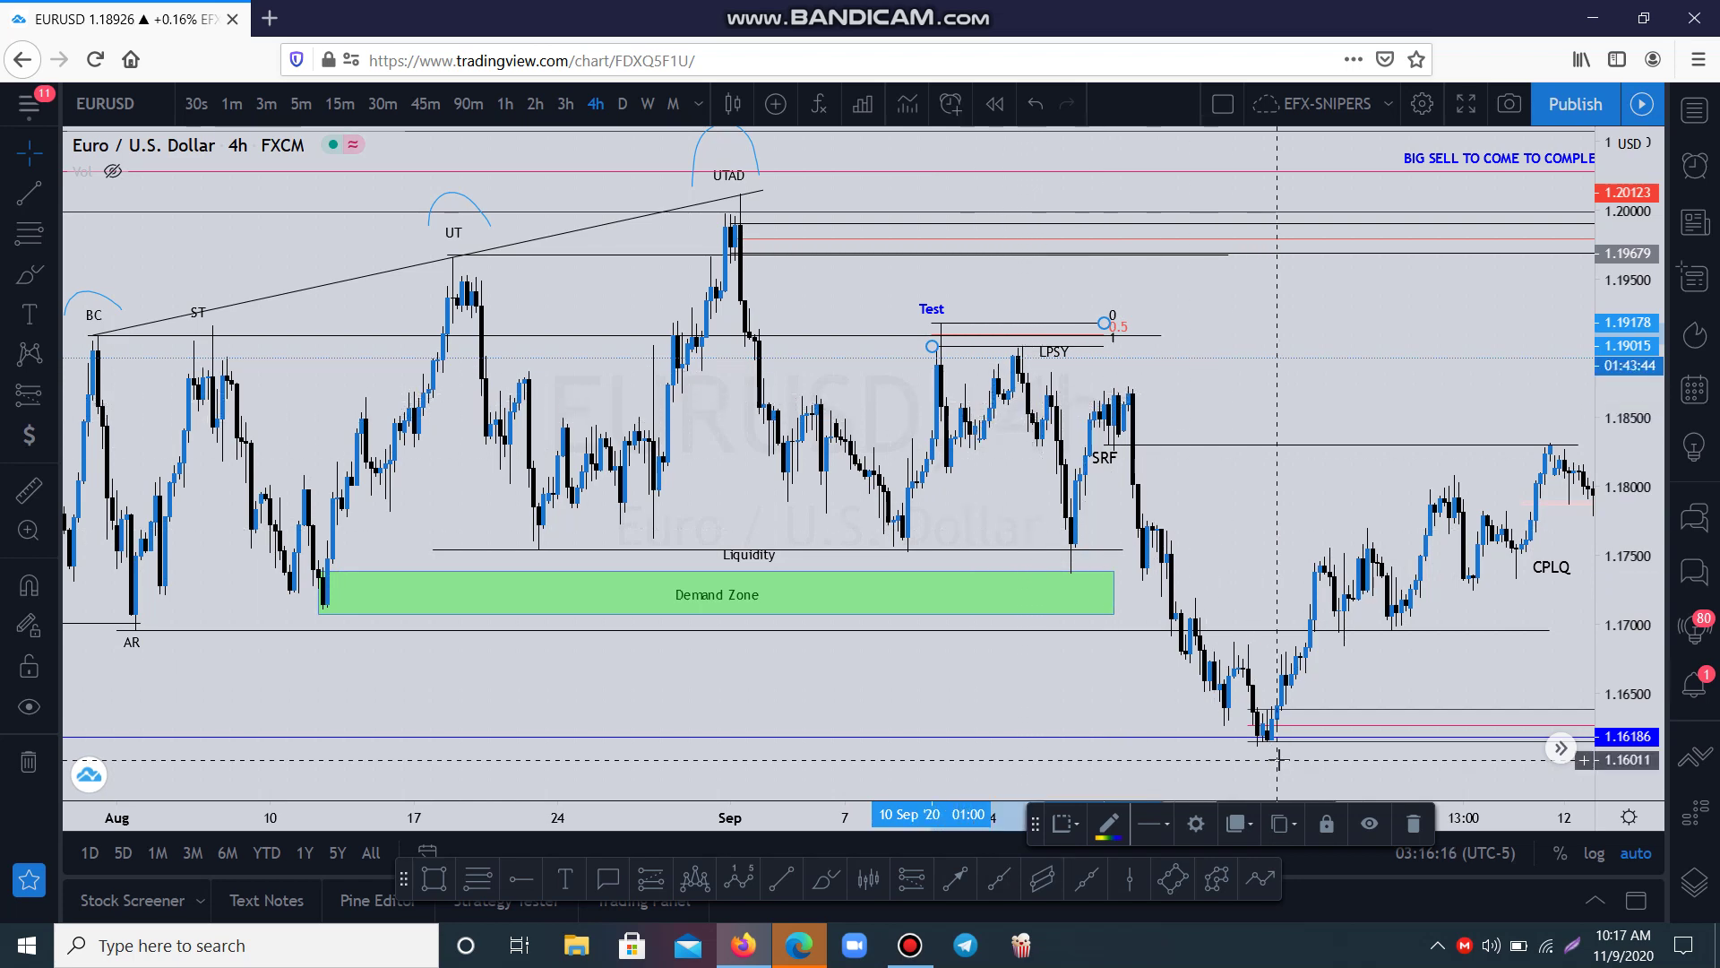
Fit late July through early November on screen and close the OANDA advert
{"action": "left_click_drag", "start_coordinate": [1255, 499], "coordinate": [1073, 543]}
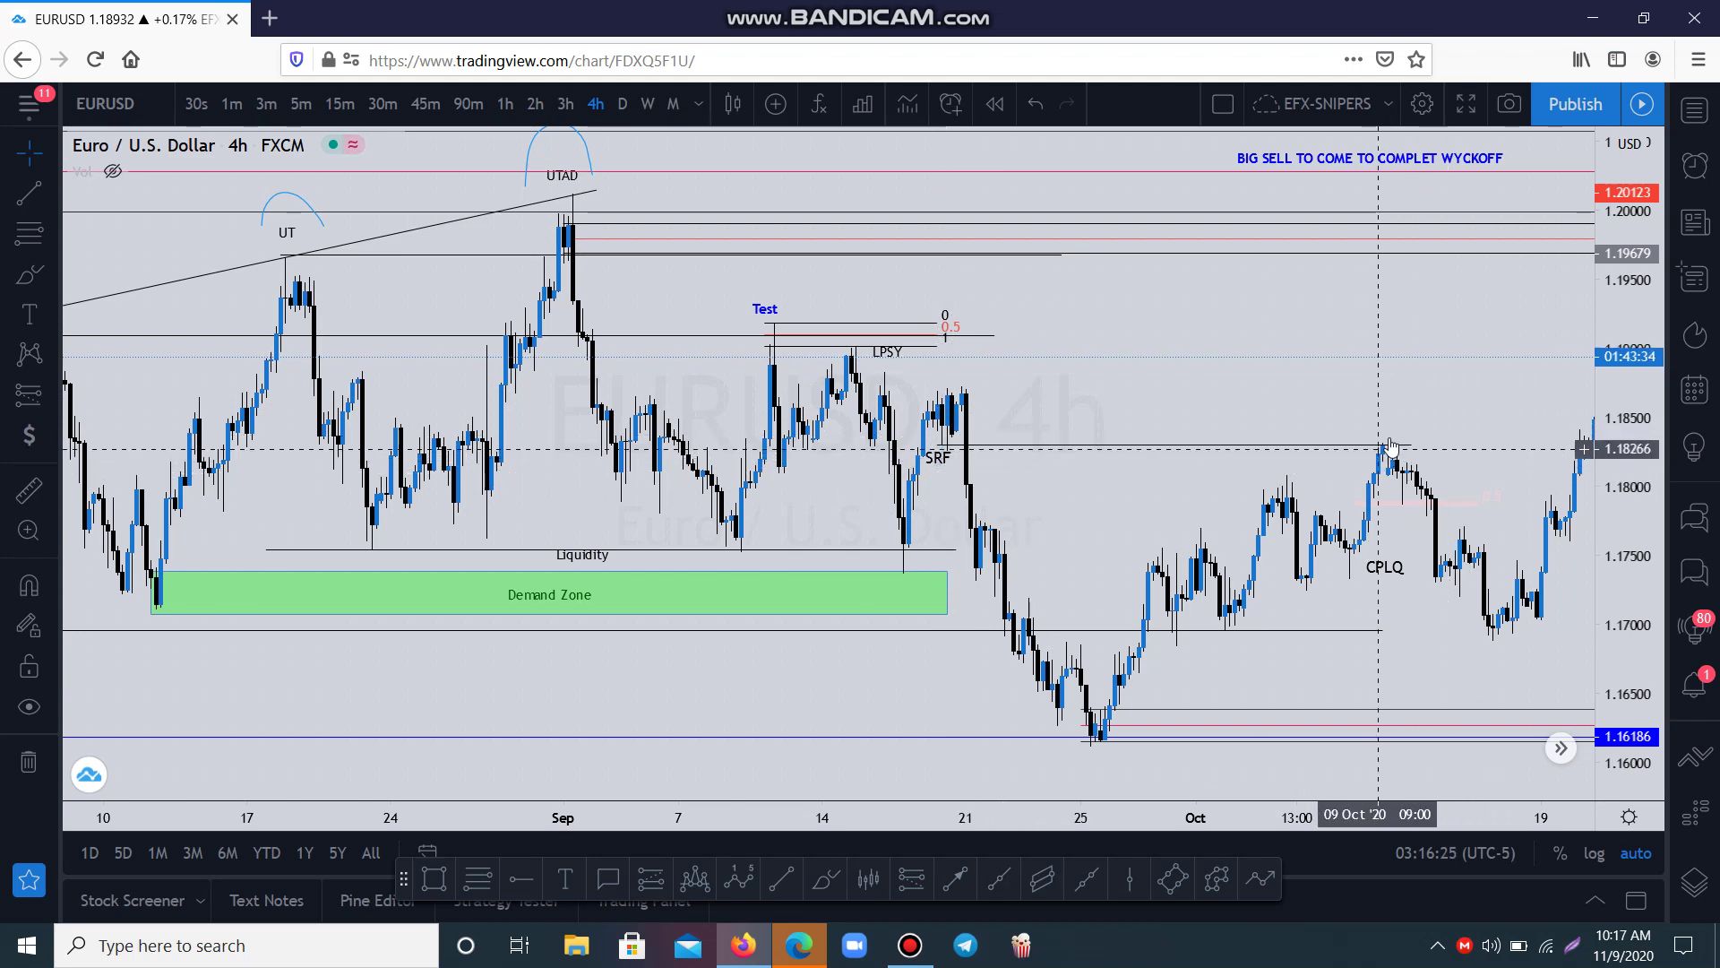
{"action": "left_click_drag", "start_coordinate": [1611, 537], "coordinate": [1048, 560]}
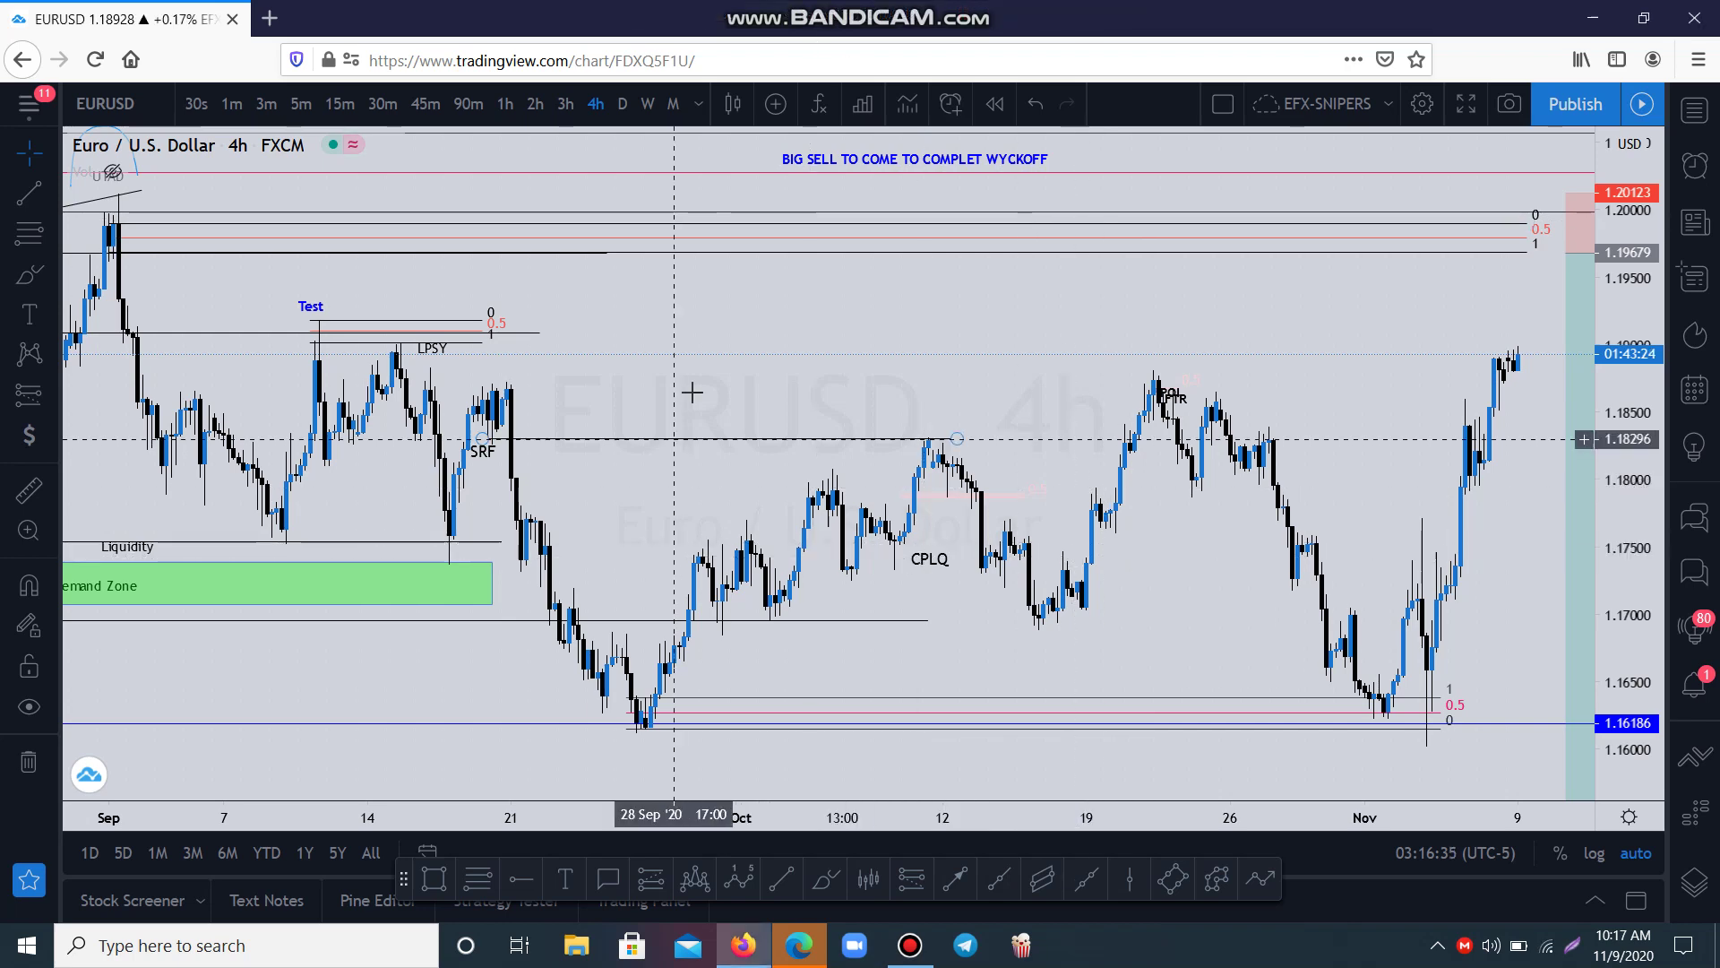
{"action": "left_click", "coordinate": [767, 747]}
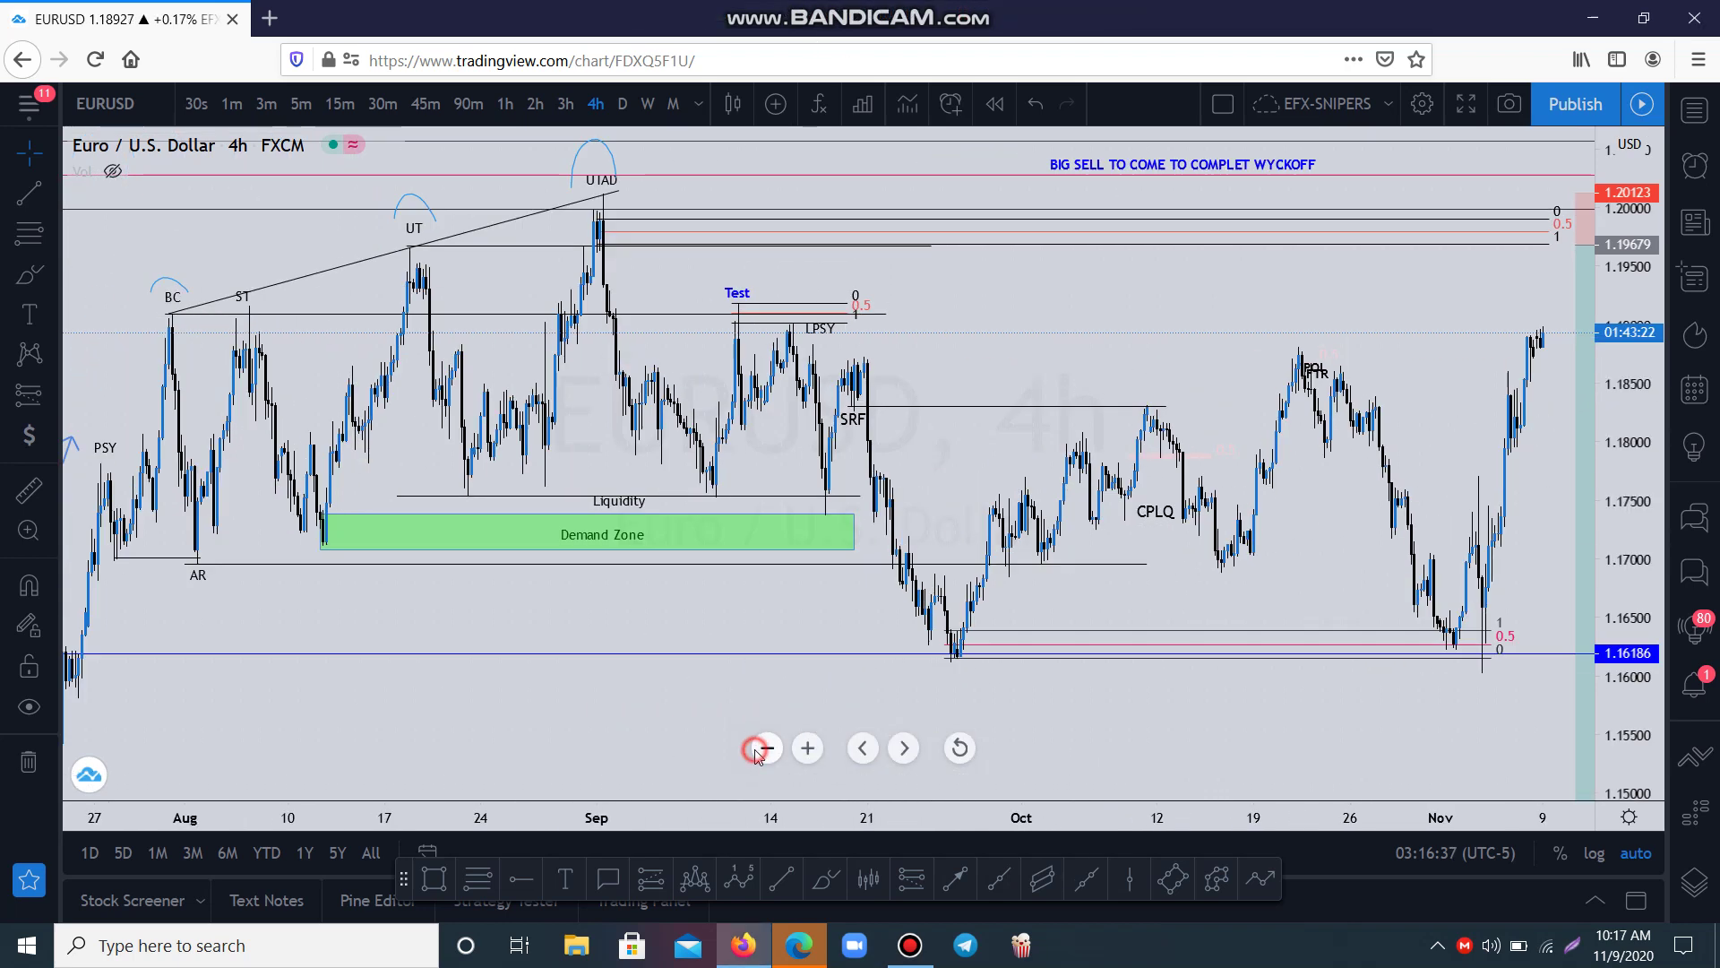
{"action": "left_click", "coordinate": [767, 748]}
{"action": "left_click", "coordinate": [803, 749]}
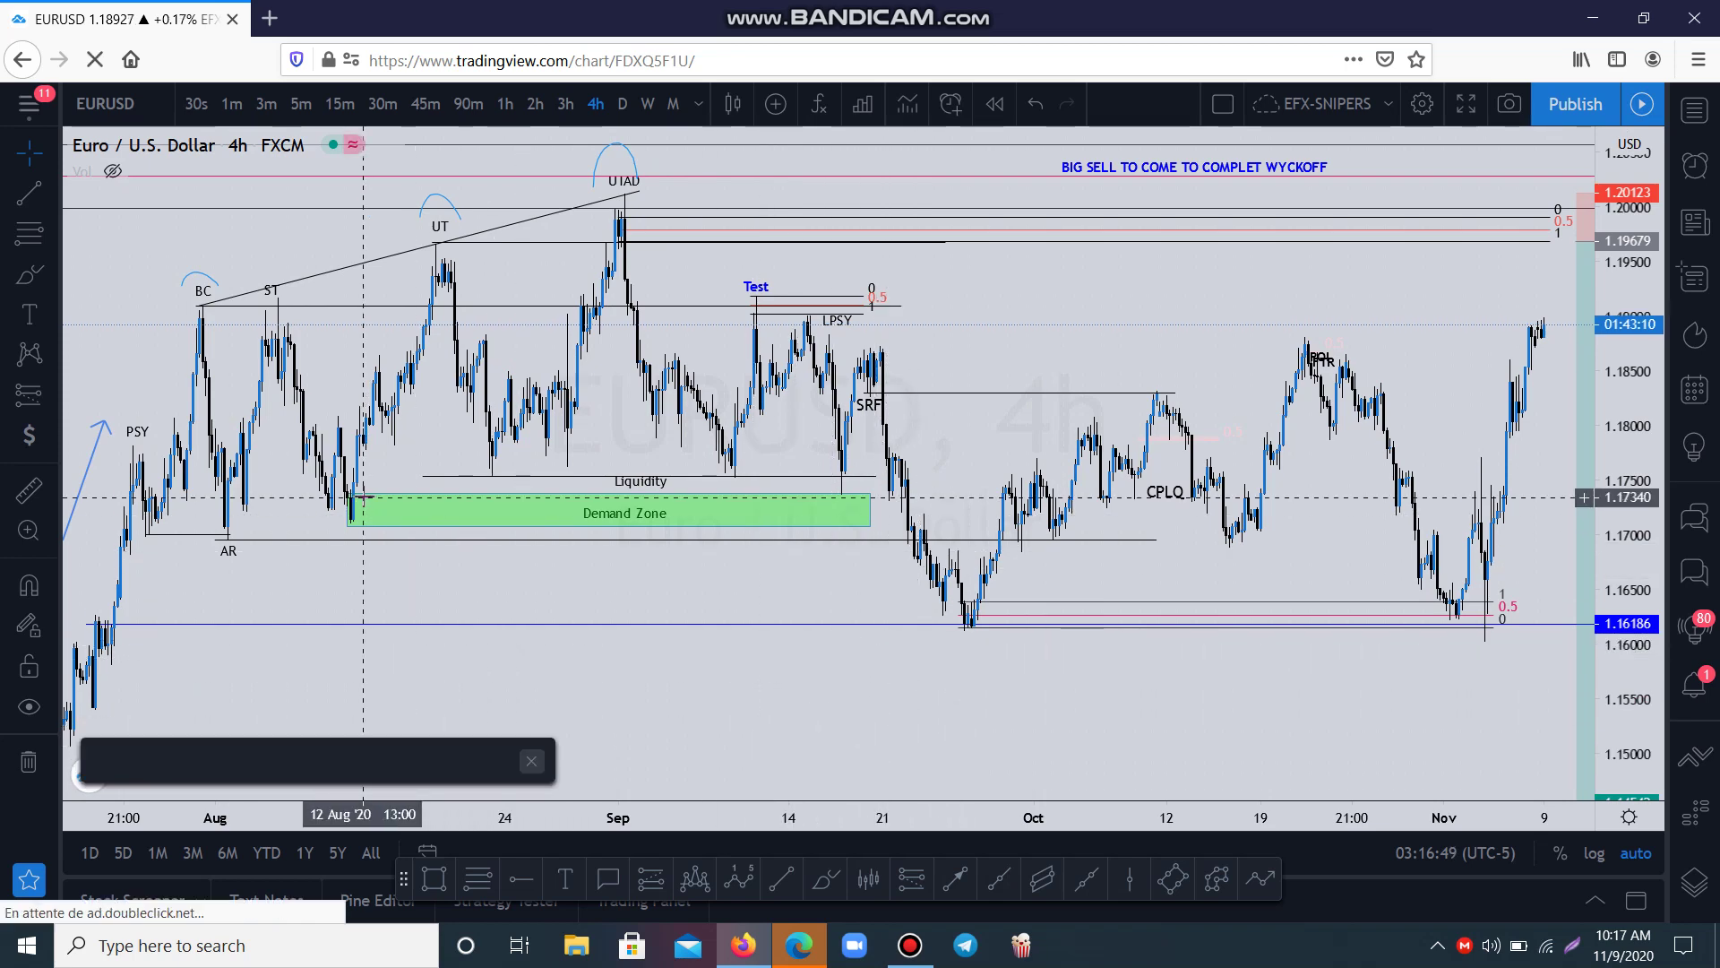
{"action": "left_click", "coordinate": [530, 596]}
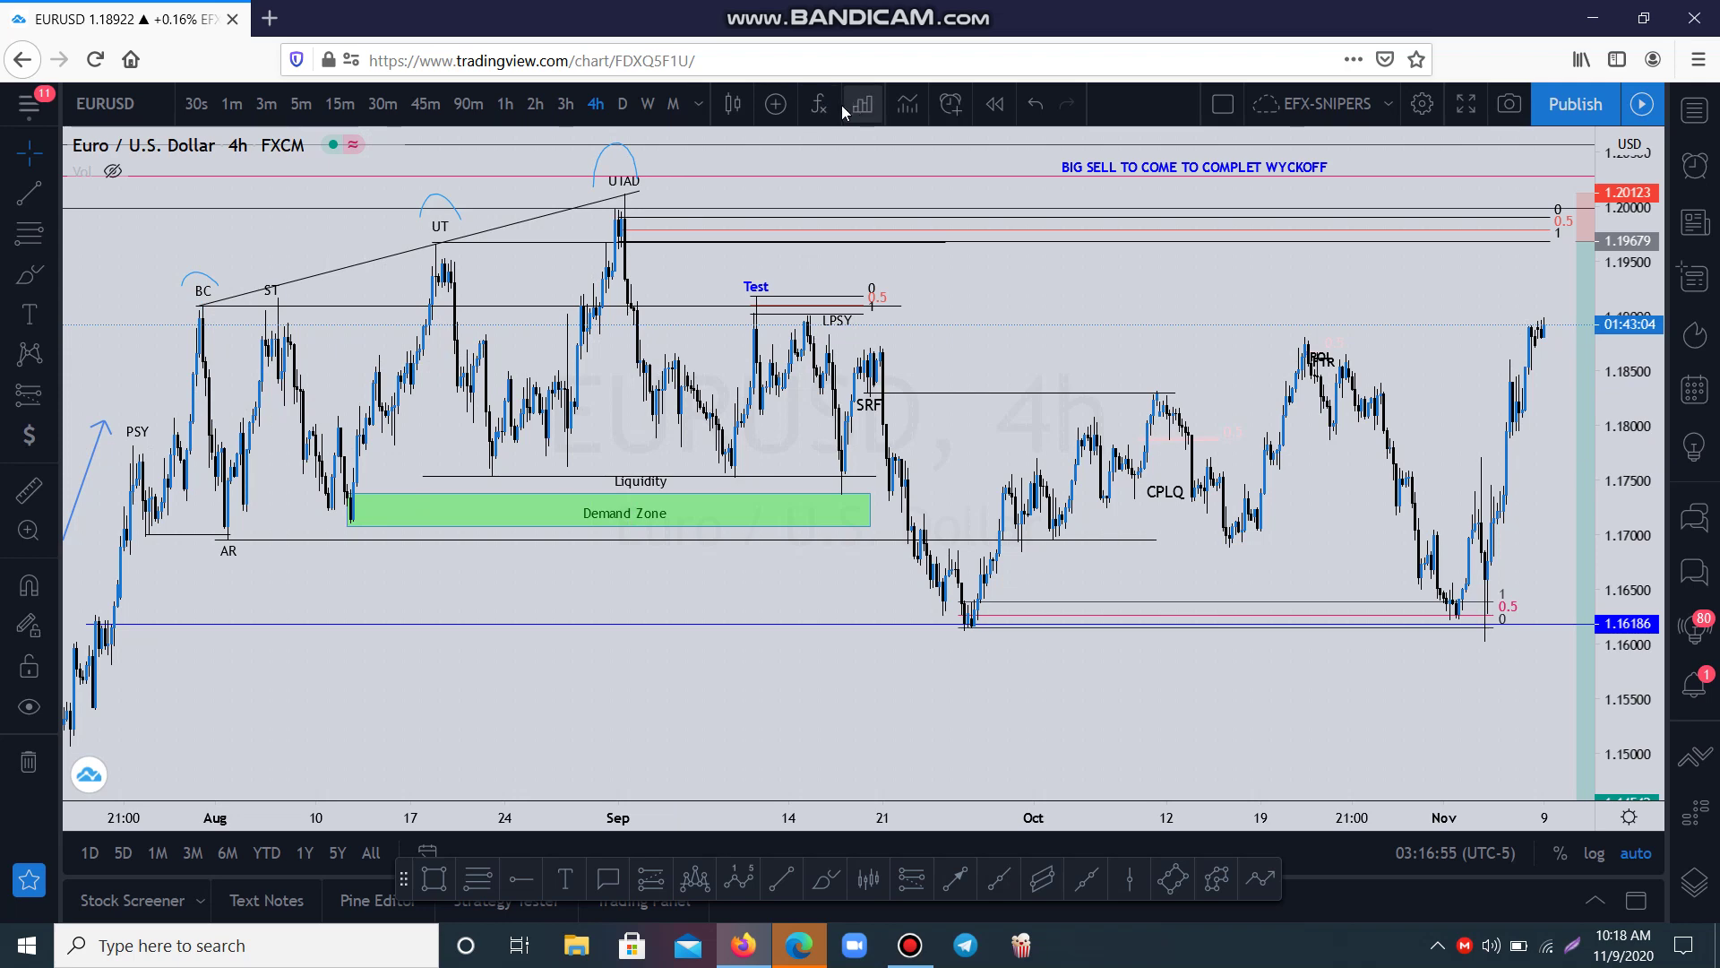
Search 'movin' in Indicators and add Moving Average to the EURUSD chart
{"action": "left_click", "coordinate": [819, 103]}
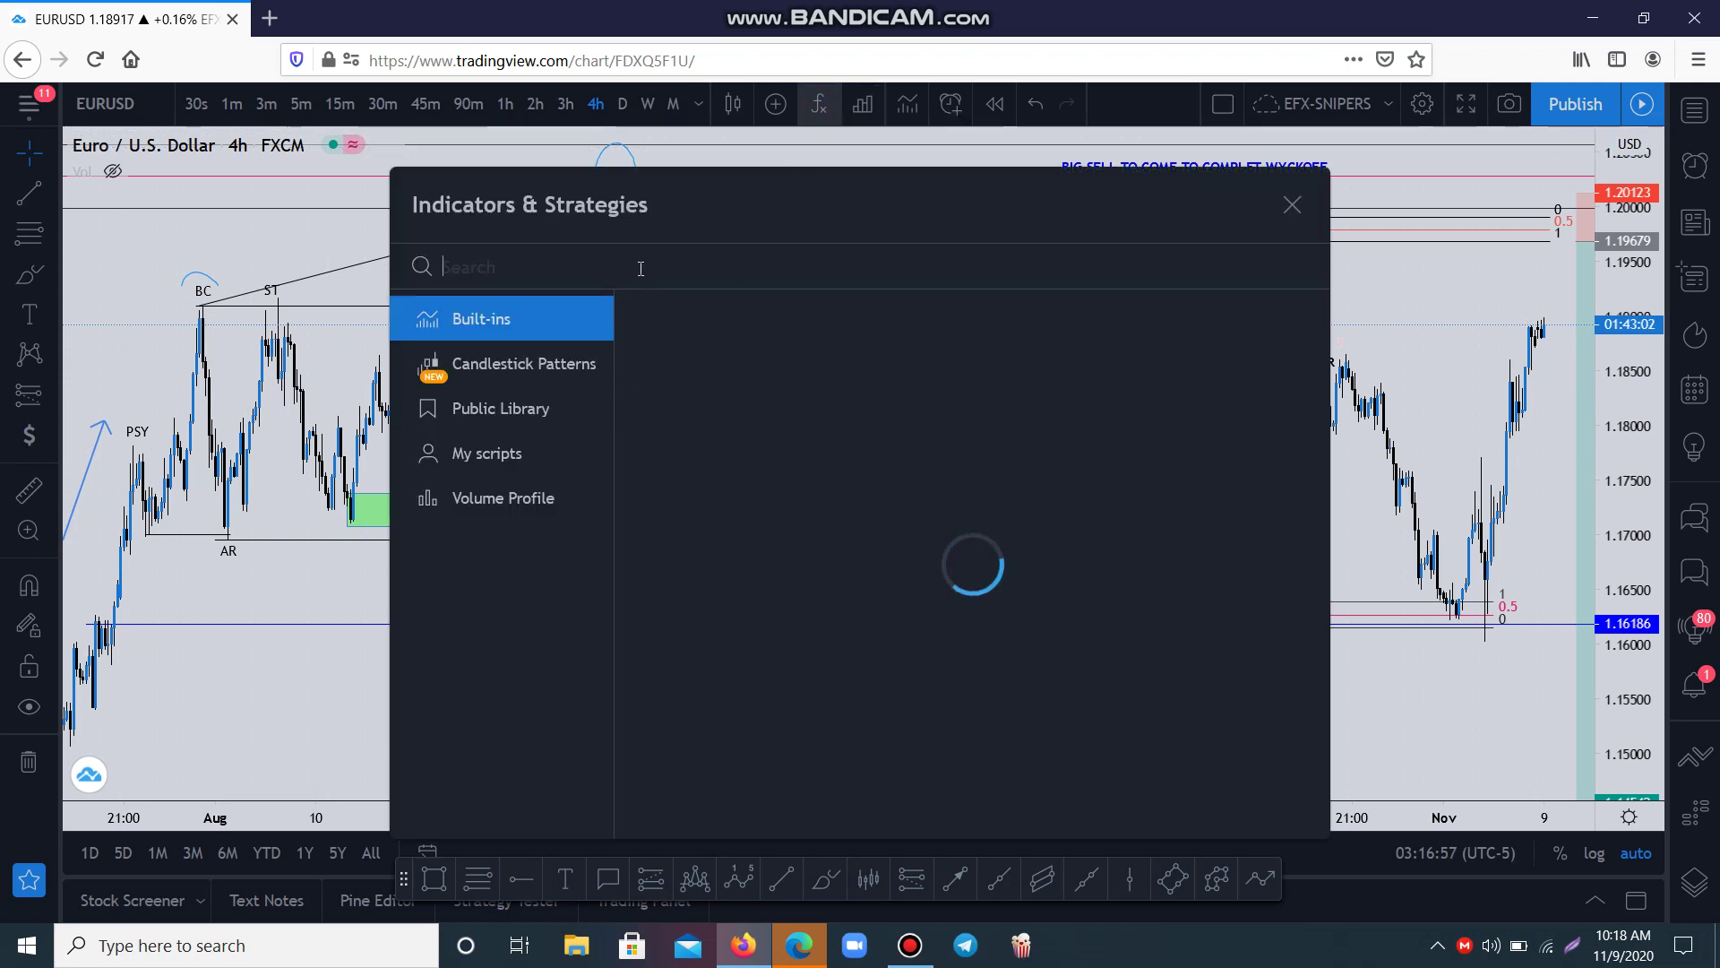
{"action": "type", "text": "movin"}
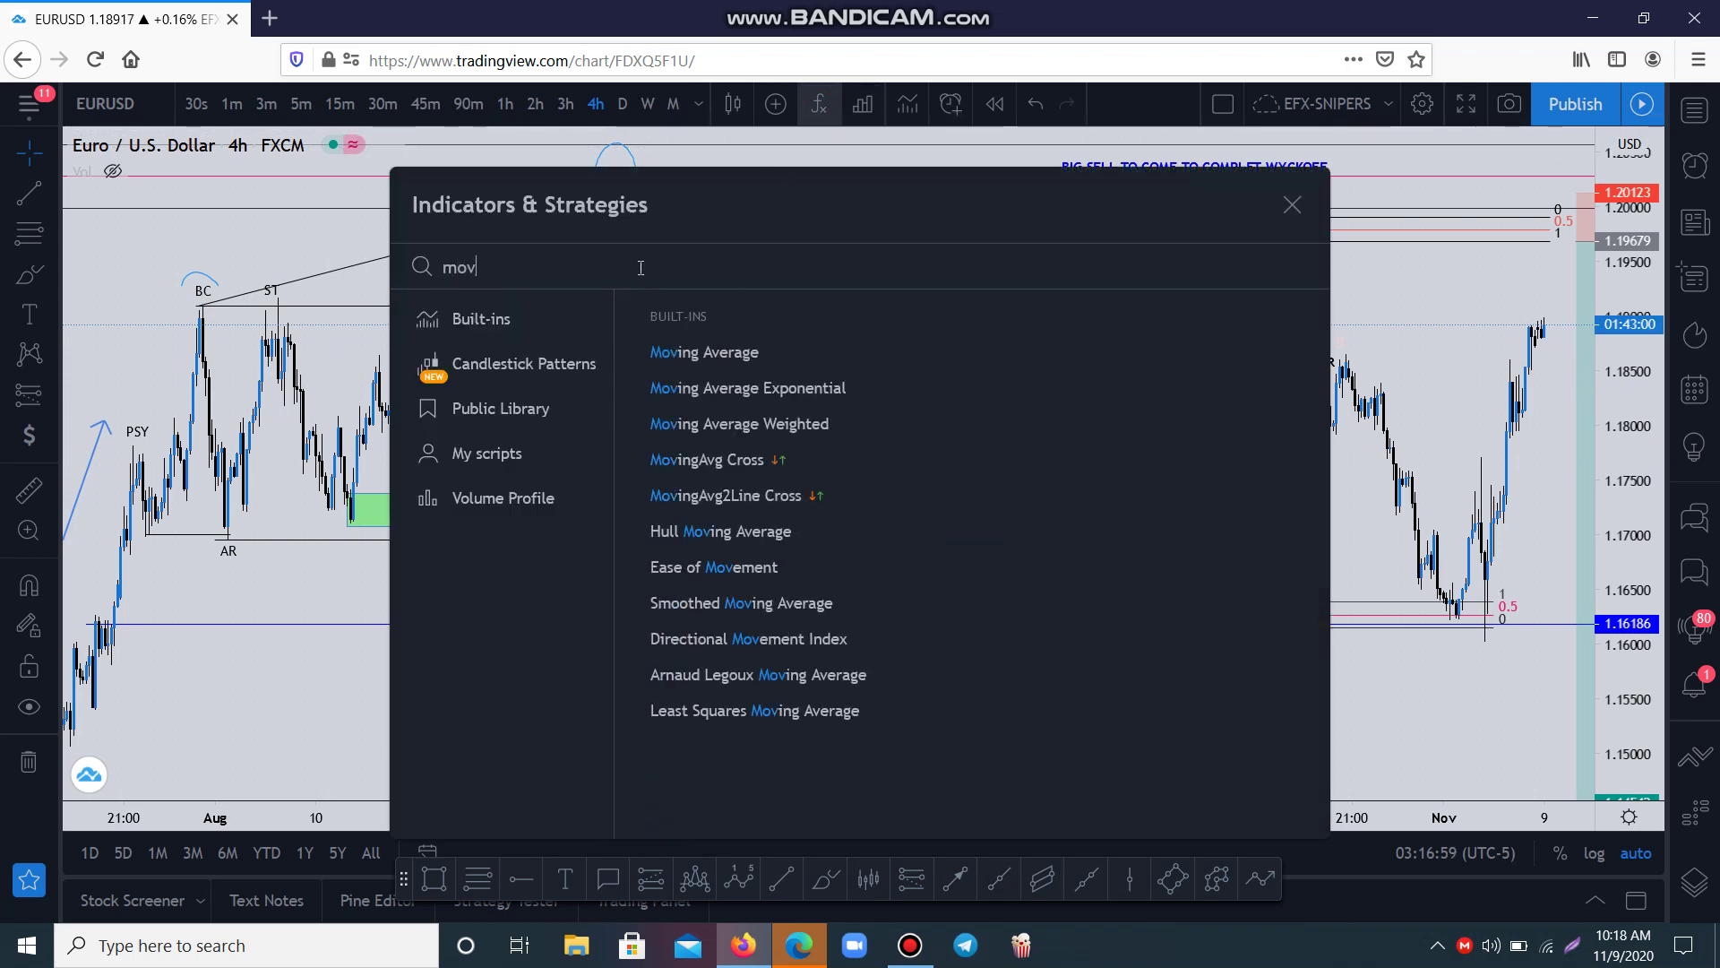
{"action": "left_click", "coordinate": [733, 352]}
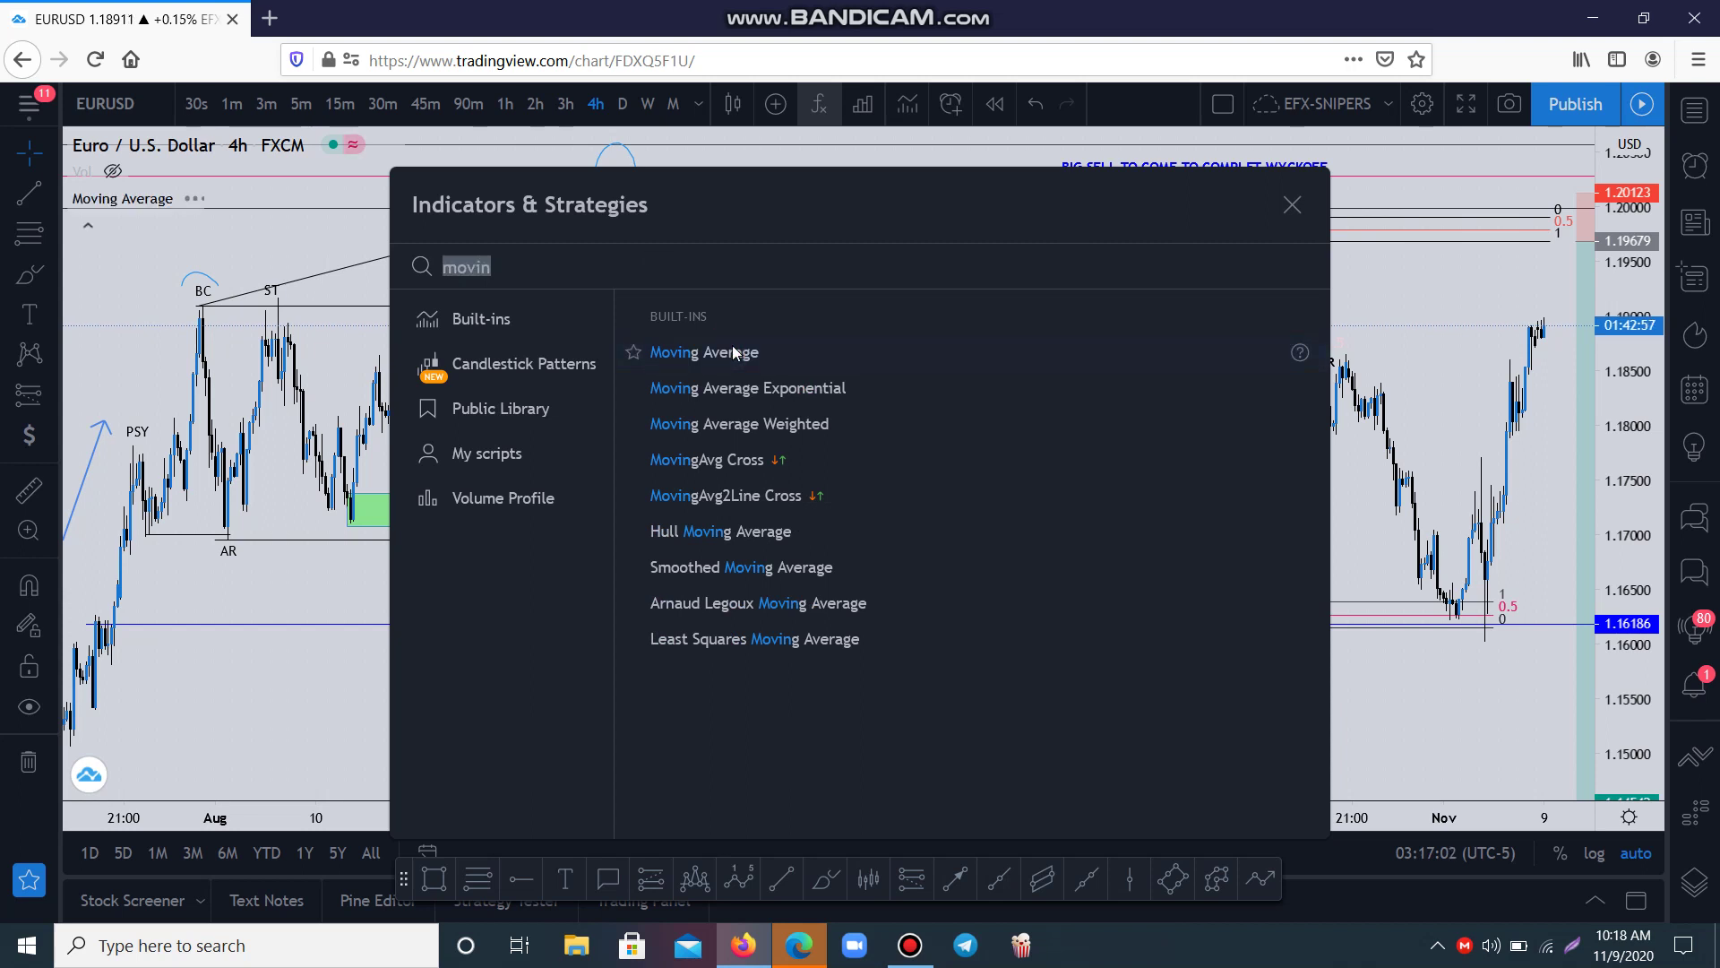
{"action": "left_click", "coordinate": [1293, 205]}
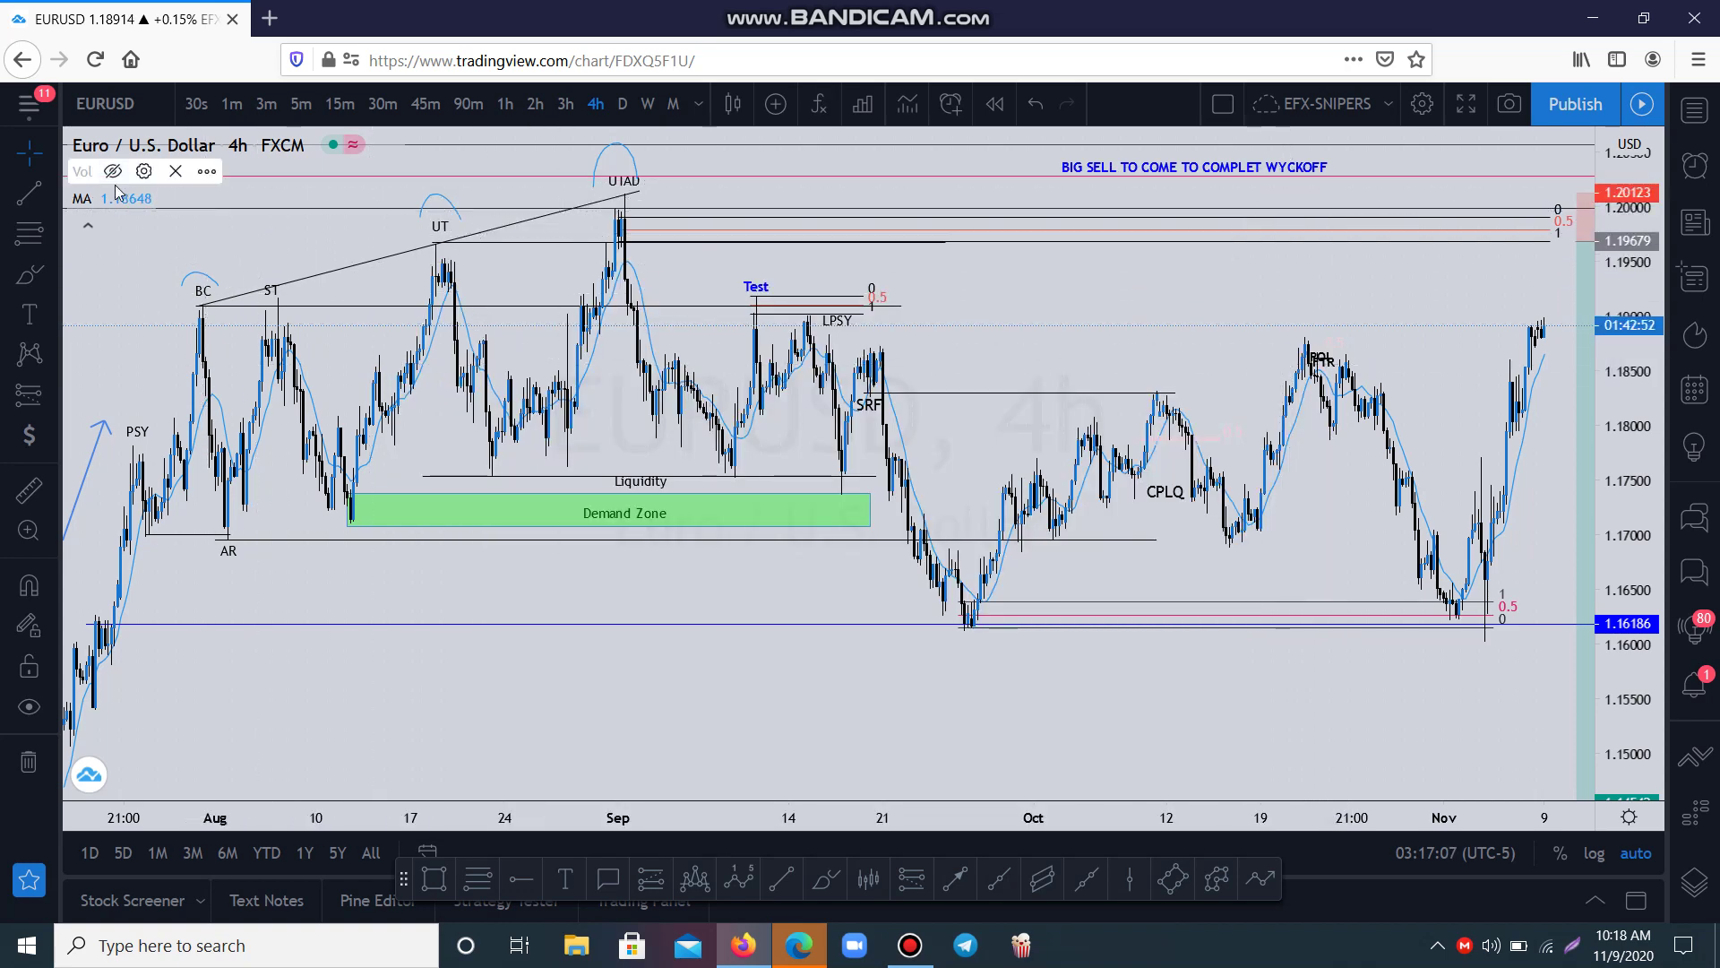
Set the moving average Length to 50, keeping symbol resolution and default precision
{"action": "left_click", "coordinate": [143, 198]}
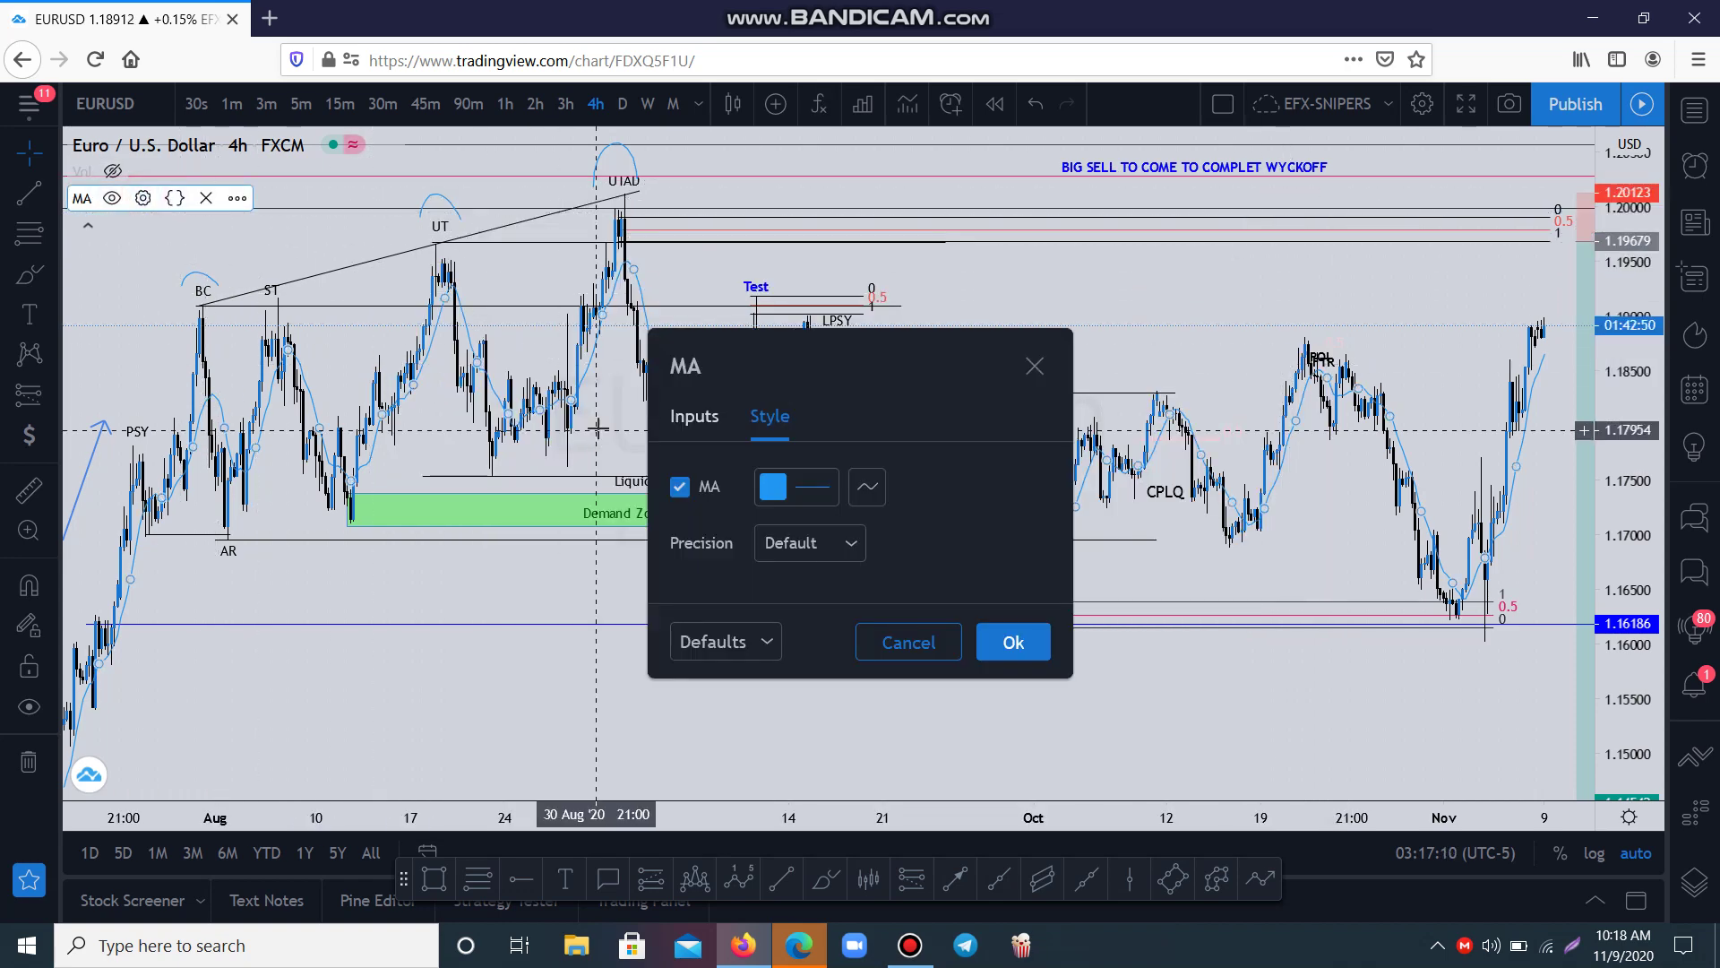
{"action": "left_click", "coordinate": [692, 417]}
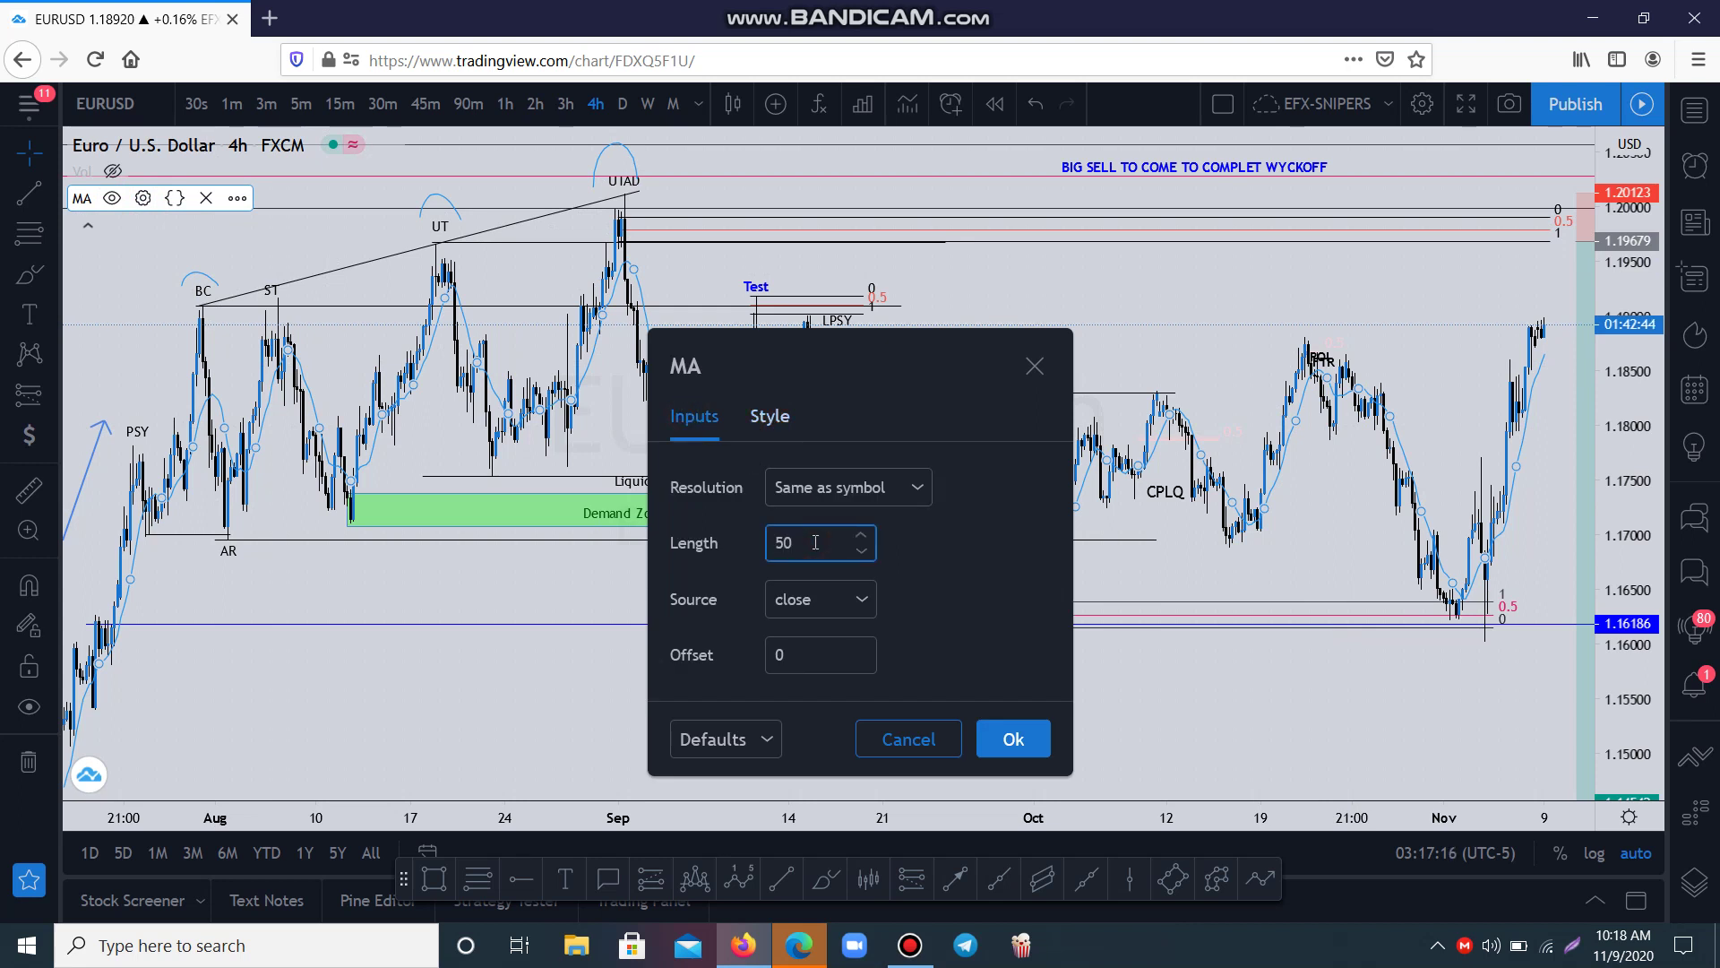
{"action": "left_click", "coordinate": [861, 601]}
{"action": "left_click", "coordinate": [1010, 560]}
{"action": "left_click", "coordinate": [911, 487]}
{"action": "left_click", "coordinate": [977, 497]}
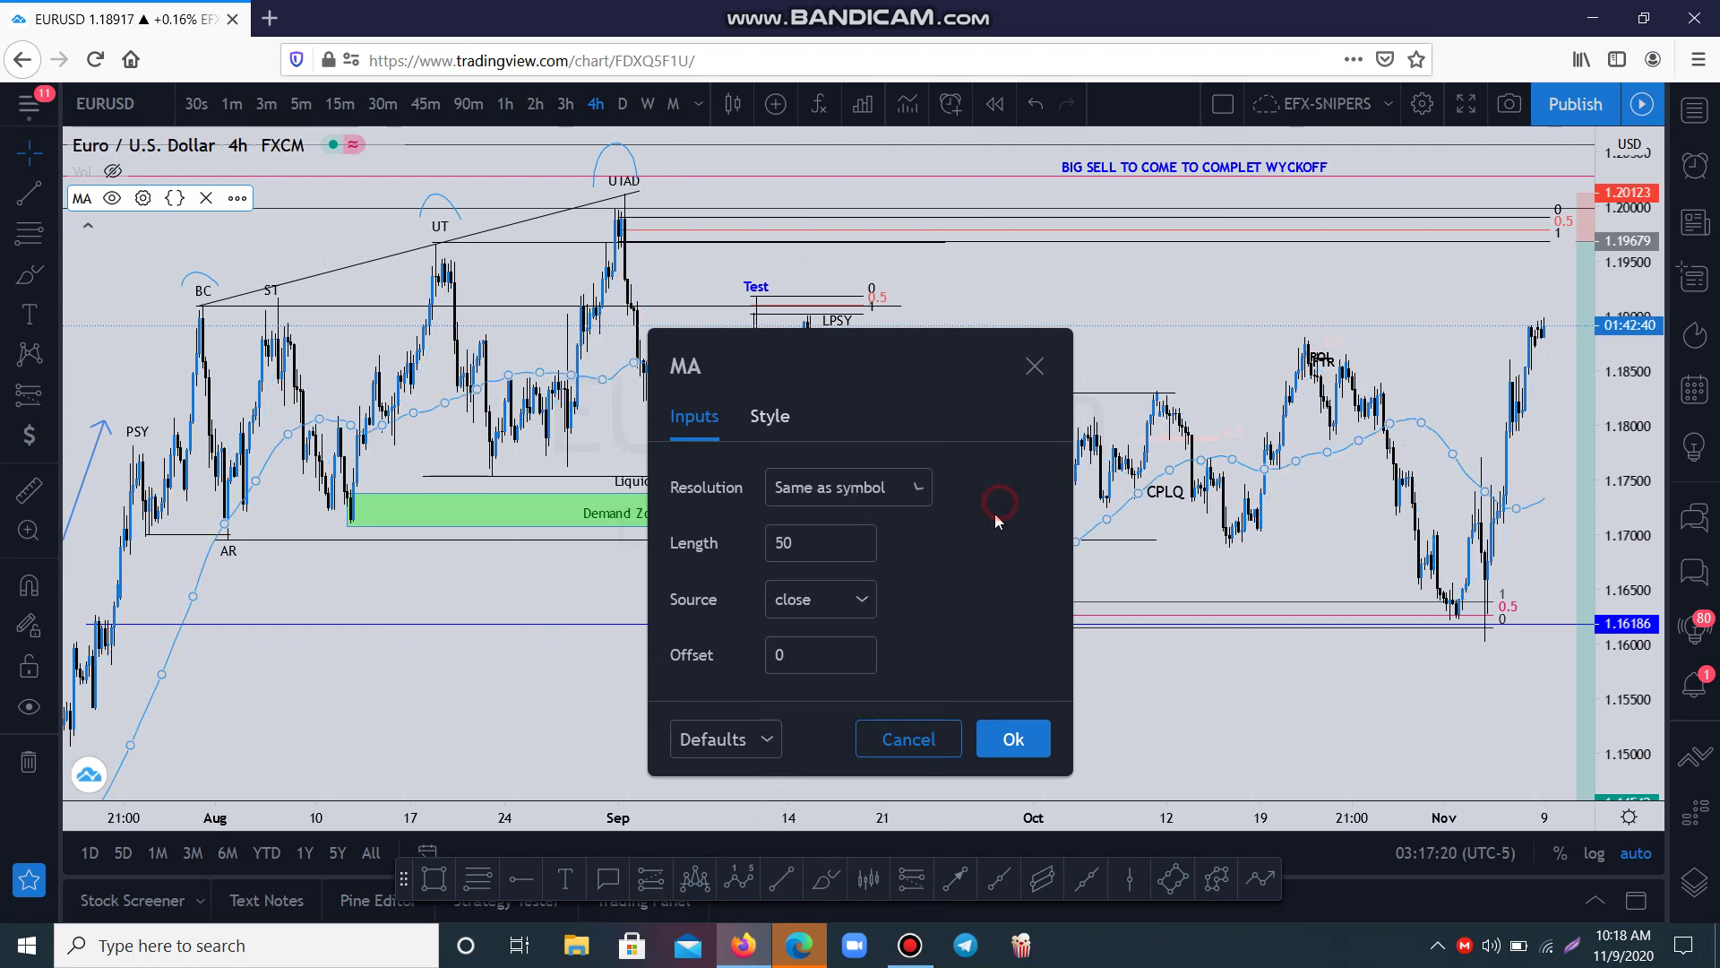
{"action": "left_click", "coordinate": [776, 415]}
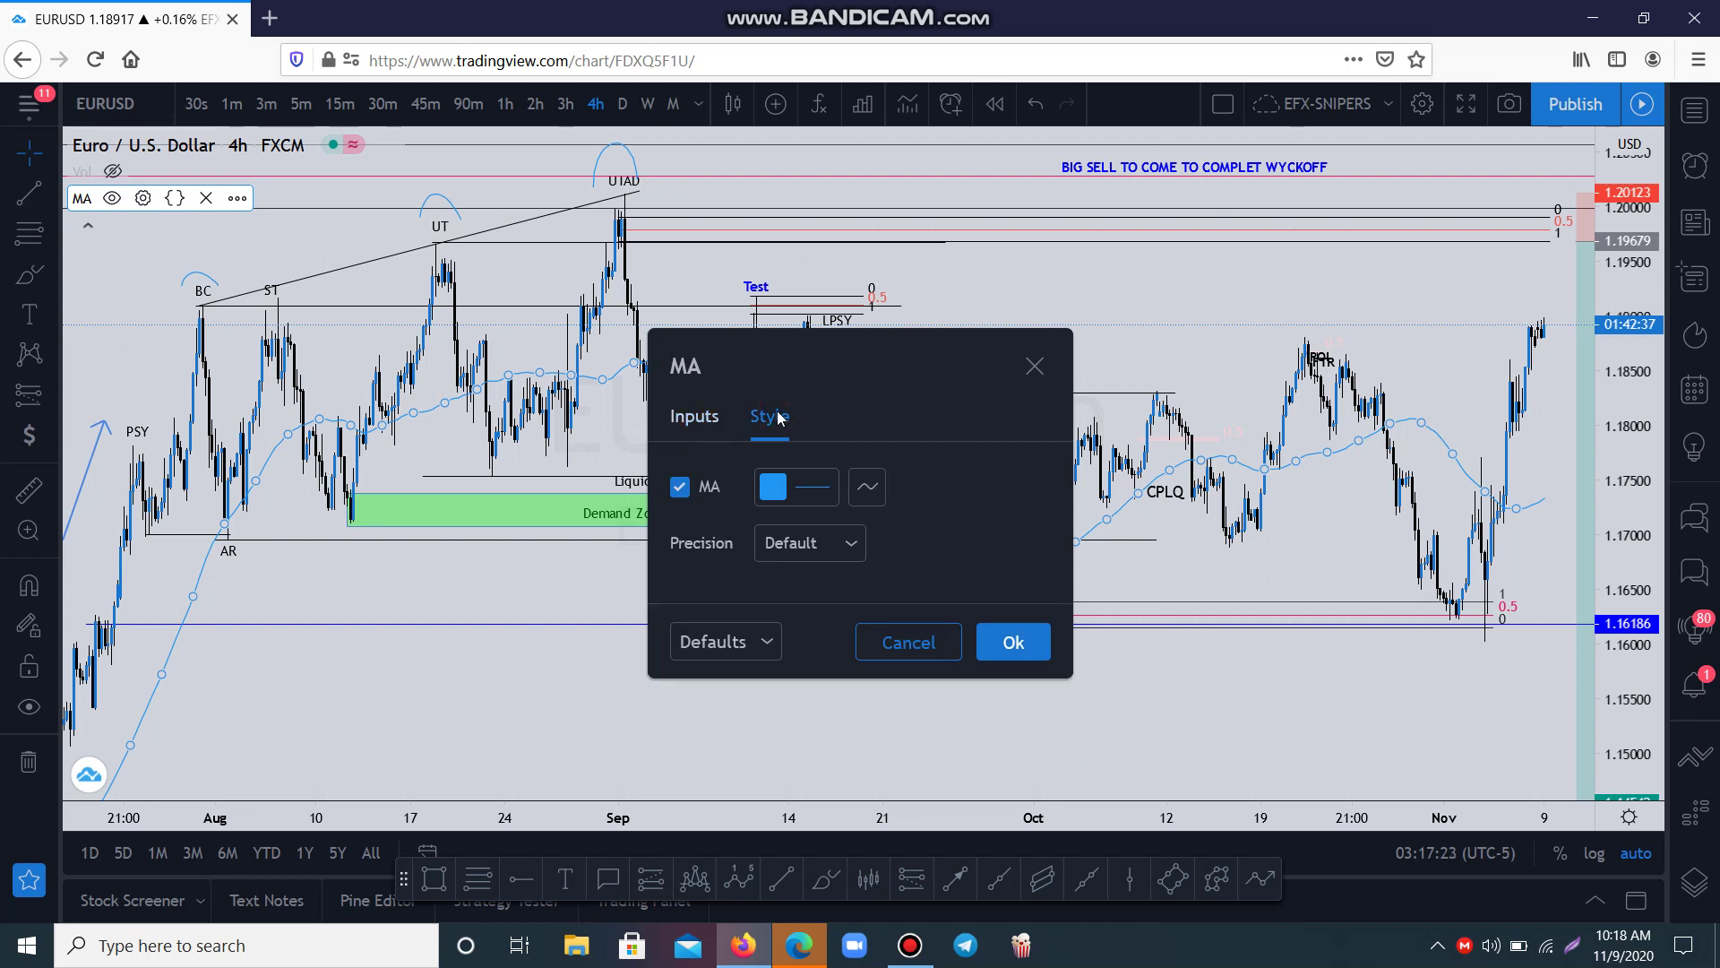
{"action": "left_click", "coordinate": [839, 550]}
{"action": "left_click", "coordinate": [1039, 558]}
{"action": "left_click", "coordinate": [1012, 641]}
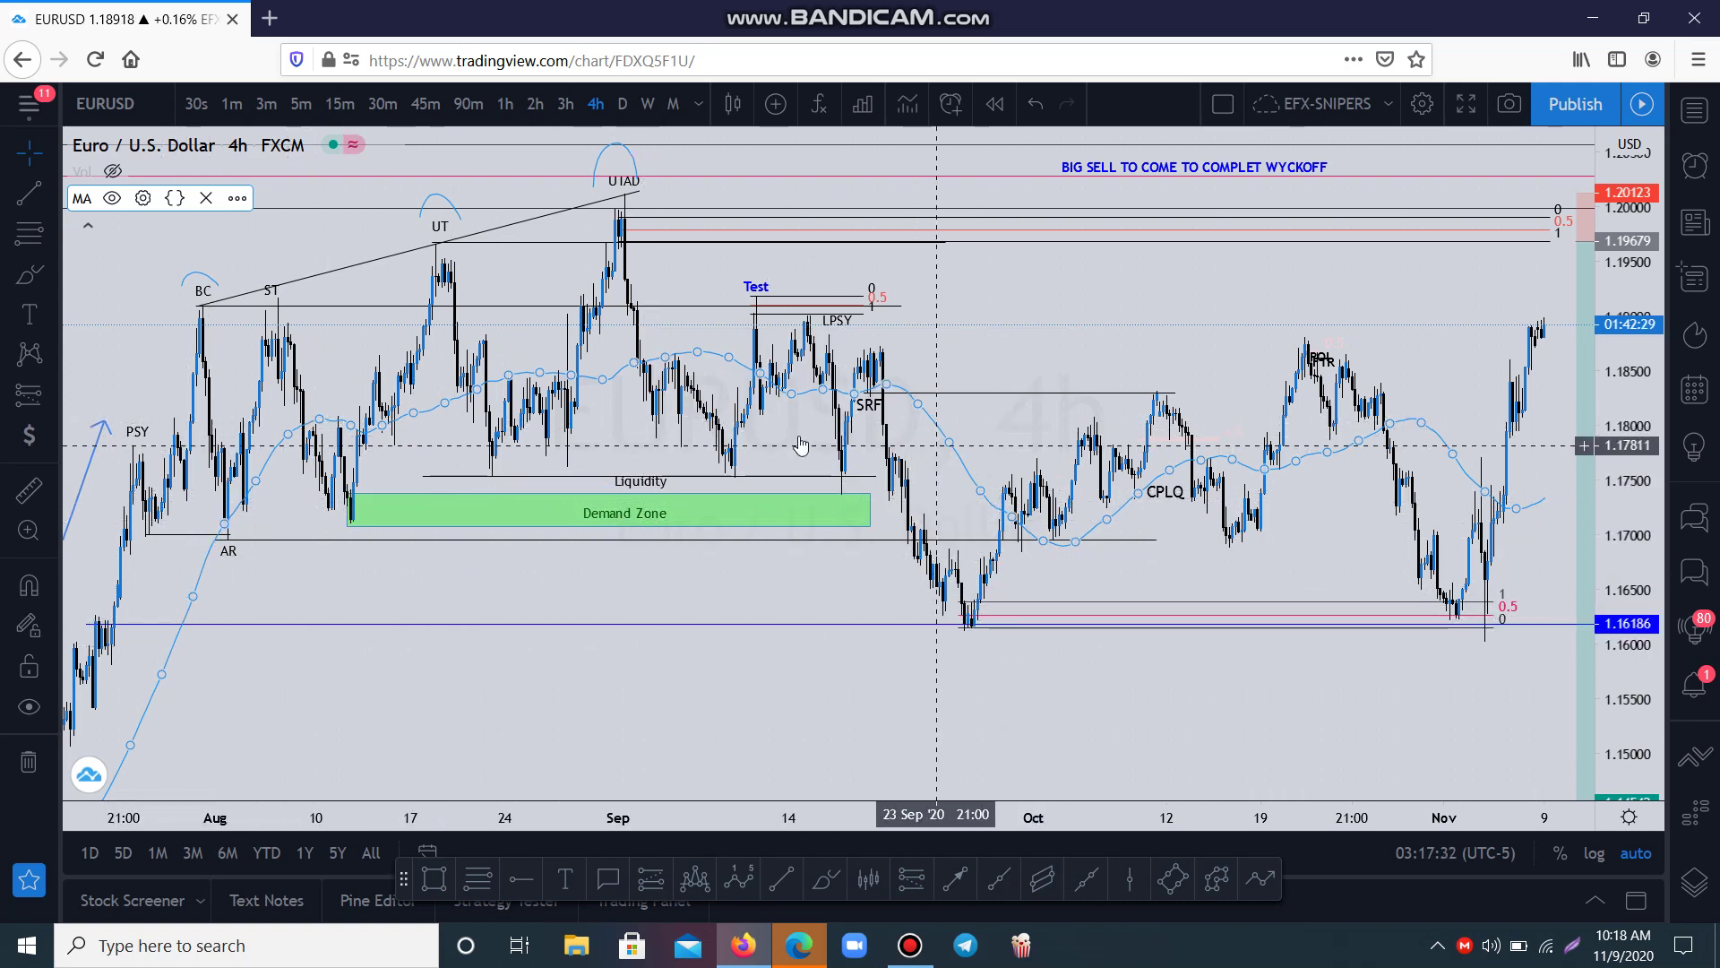
Delete the moving average from the chart and select the BC–UTAD trend line
{"action": "left_click", "coordinate": [208, 204]}
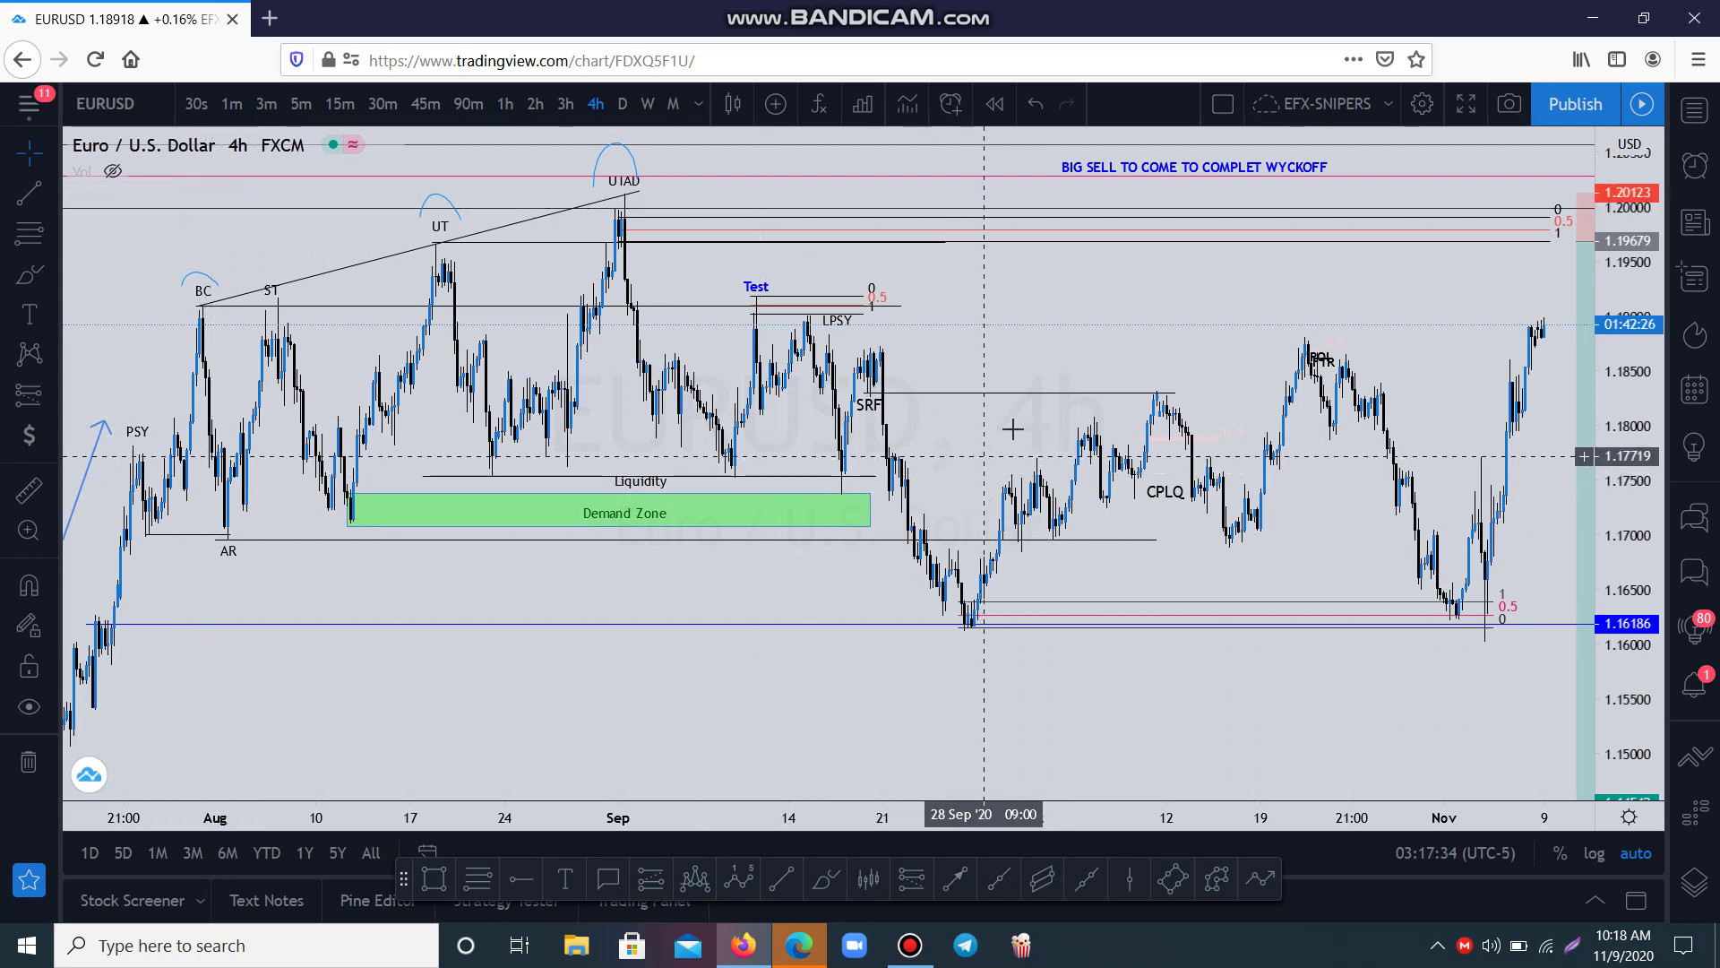
{"action": "left_click_drag", "start_coordinate": [1011, 433], "coordinate": [980, 451]}
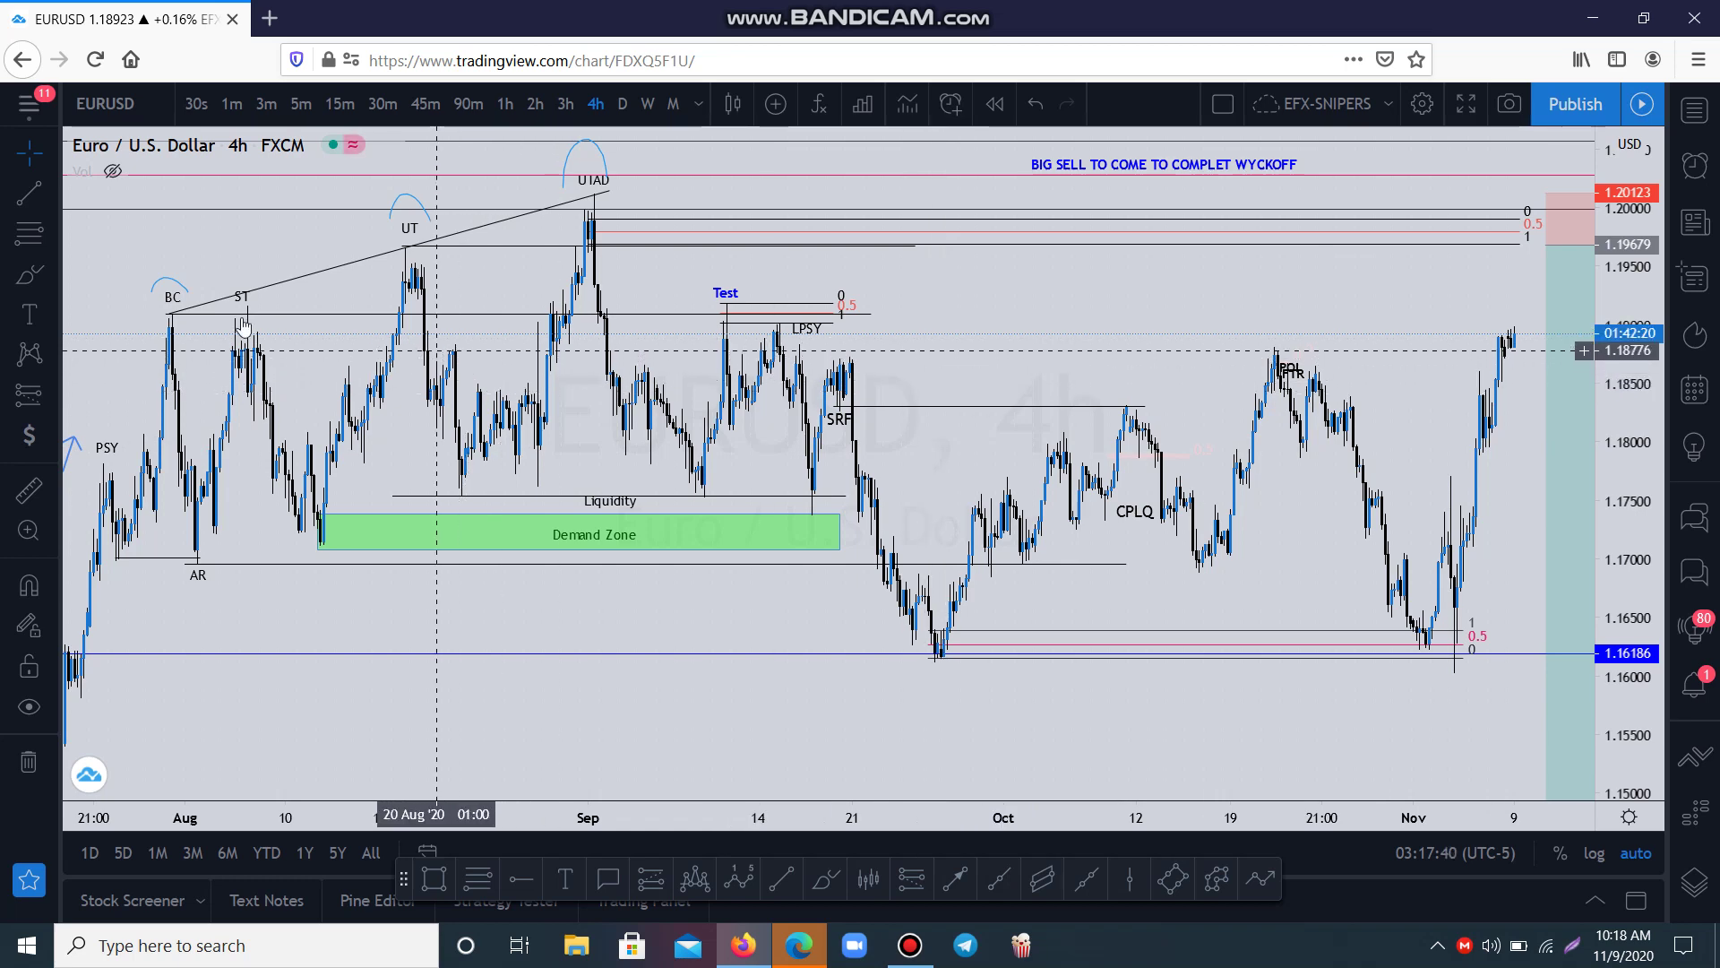
{"action": "left_click", "coordinate": [168, 316]}
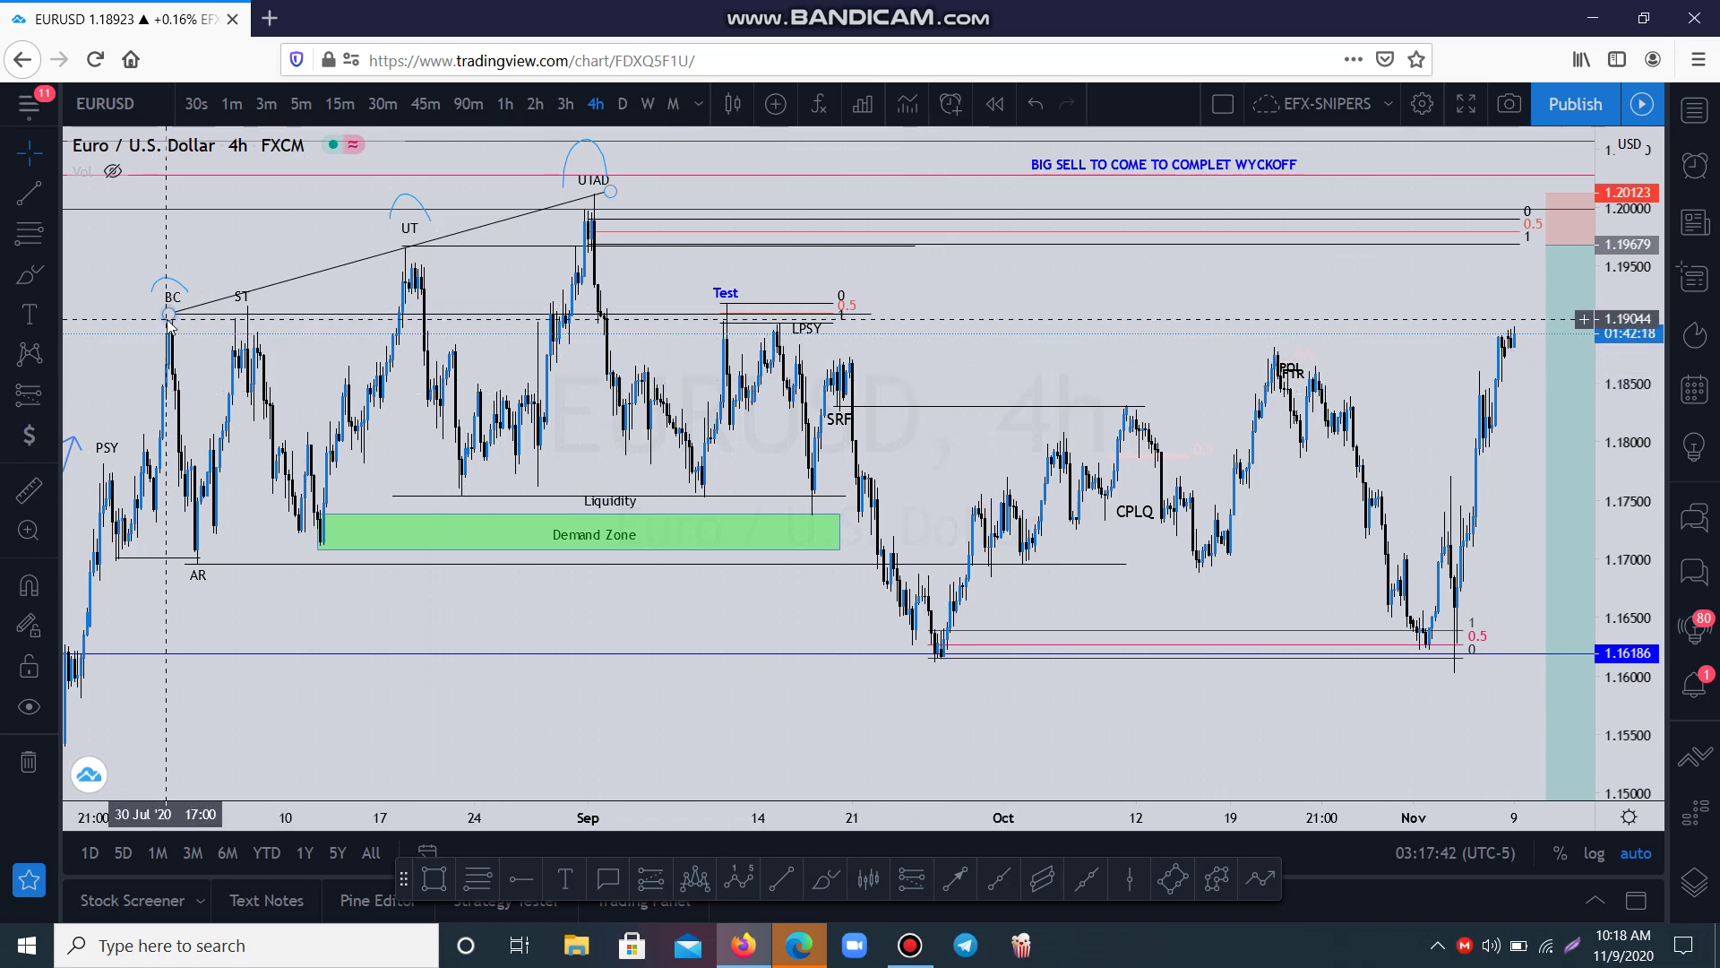